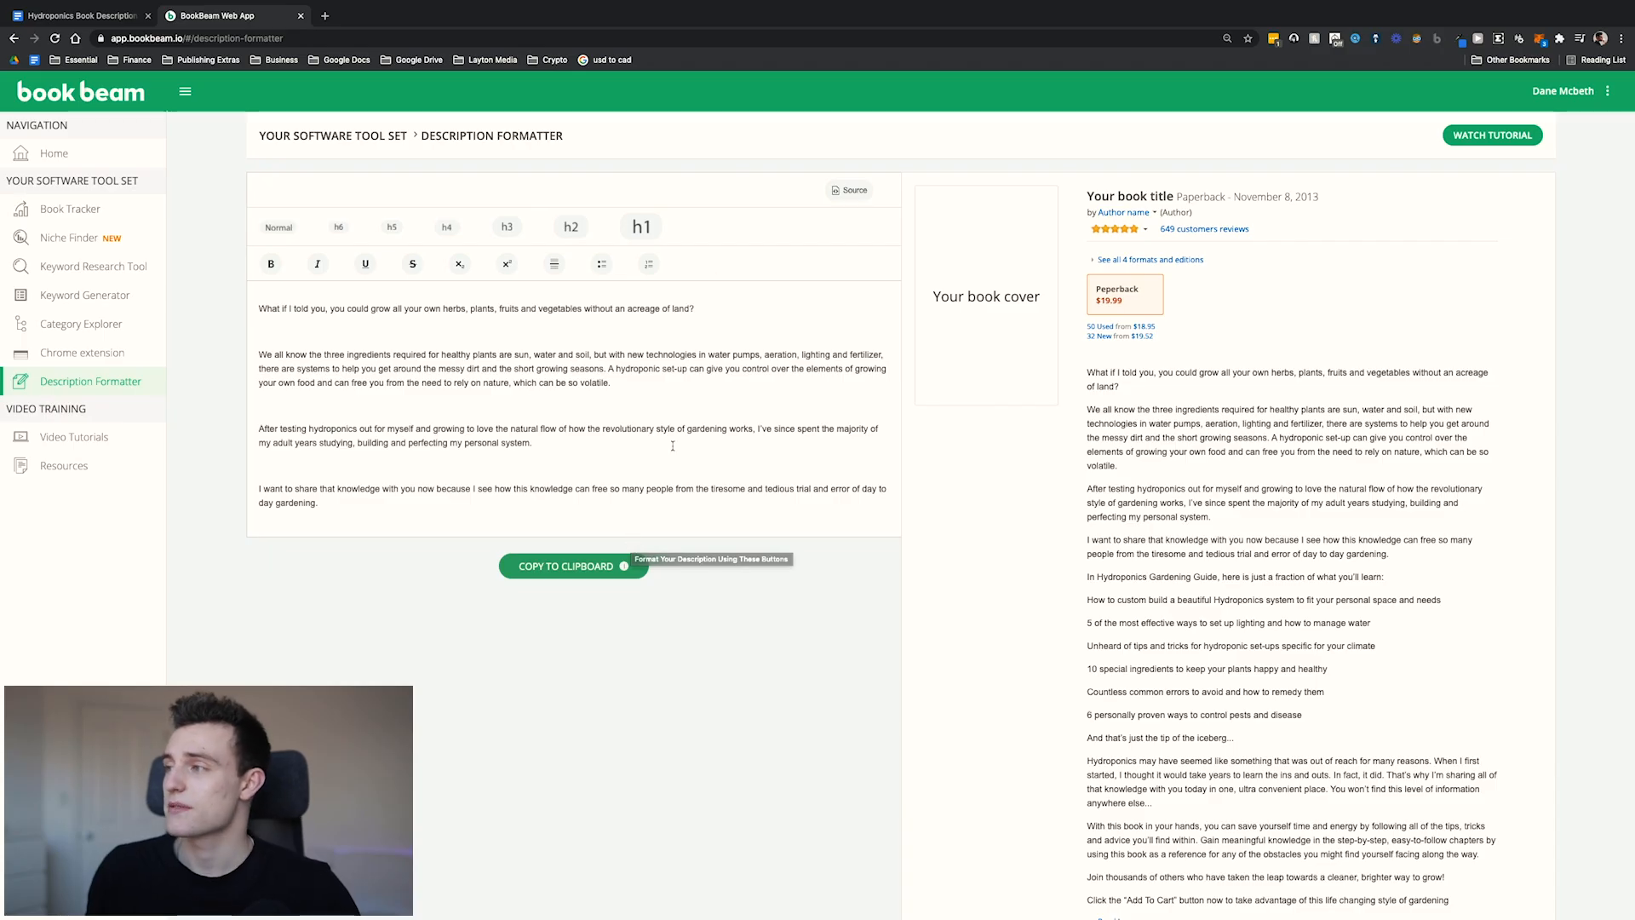
scroll(673, 446, down, 3)
scroll(673, 445, up, 5)
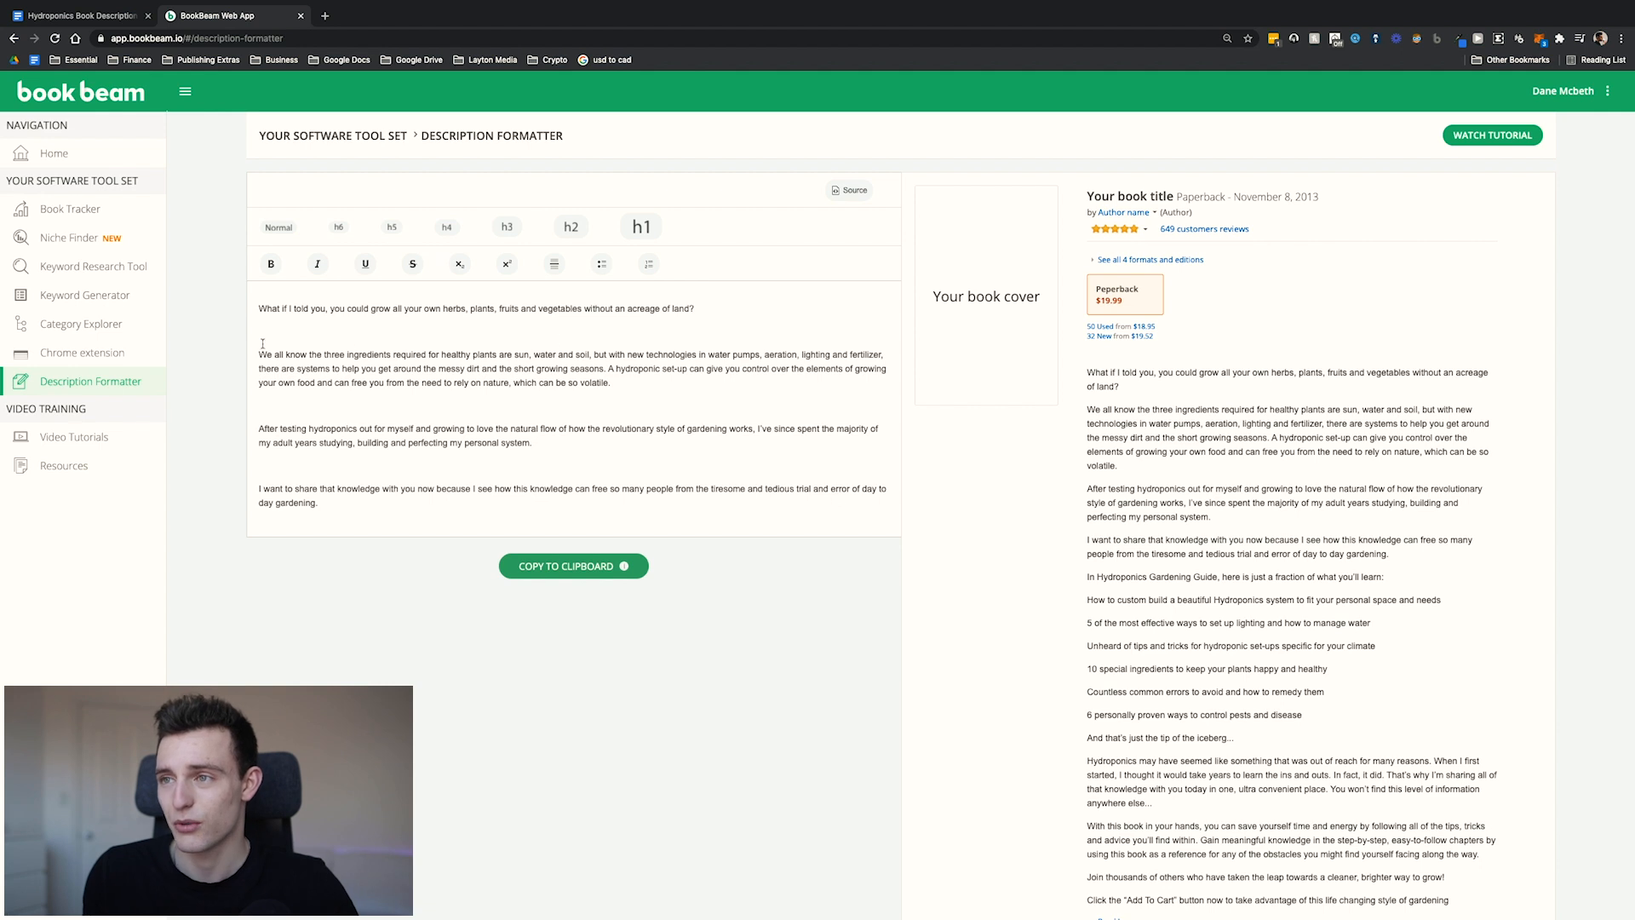
scroll(1107, 358, down, 1)
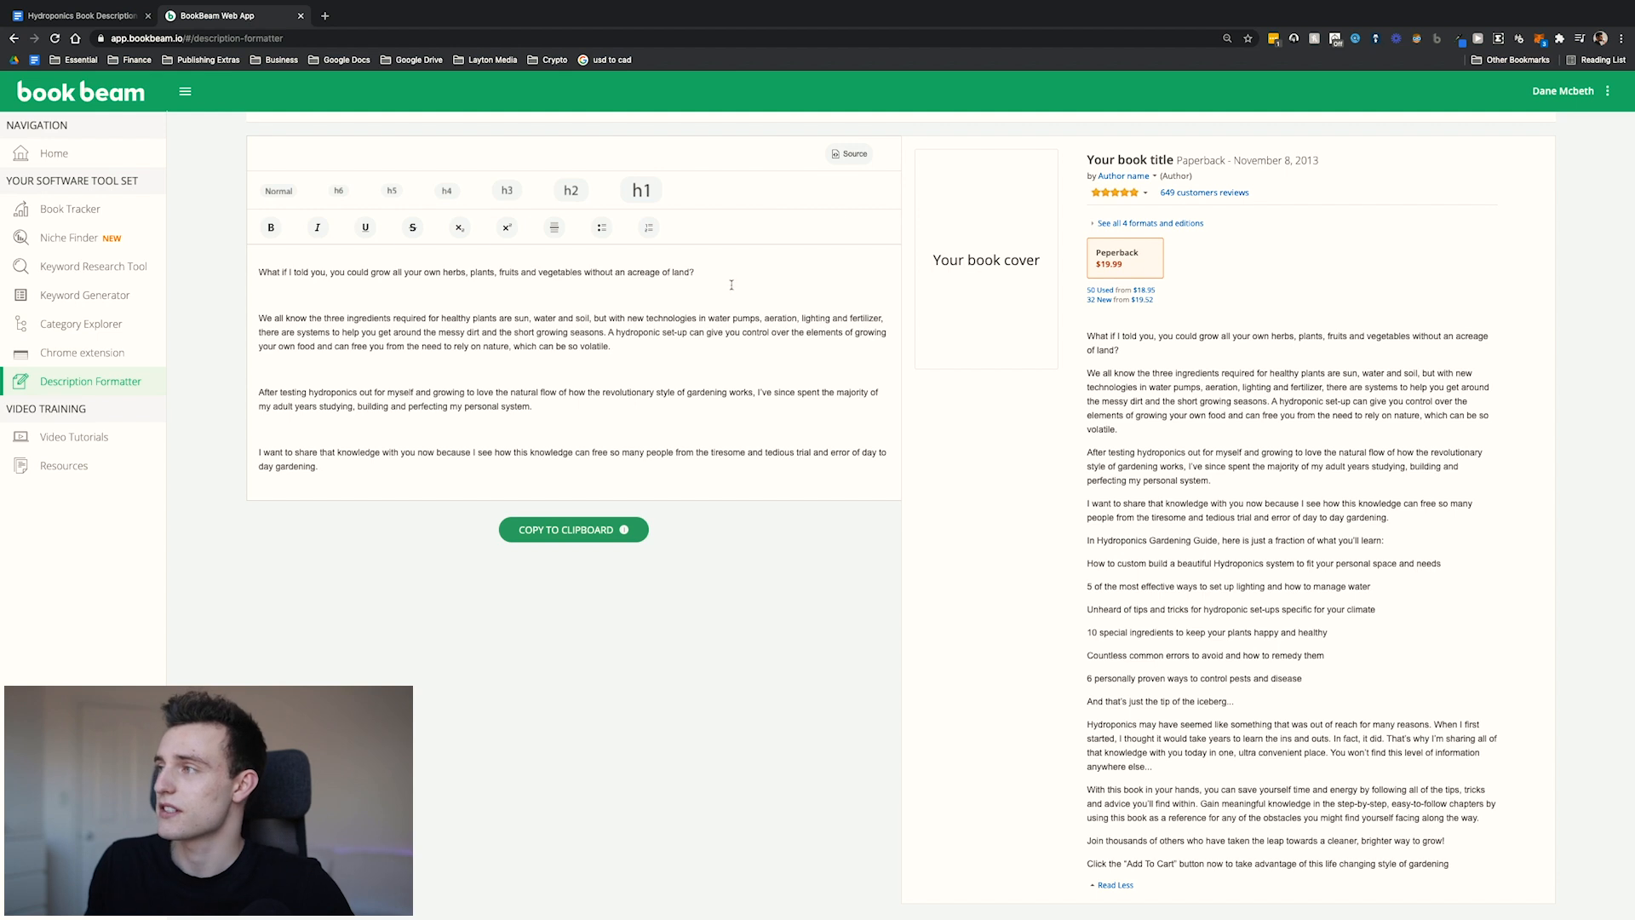
scroll(1102, 696, down, 1)
scroll(1252, 436, up, 1)
Replace all text in the description editor with the copied hydroponics book description and expand the full listing preview.
double_click(410, 319)
key(ctrl+a)
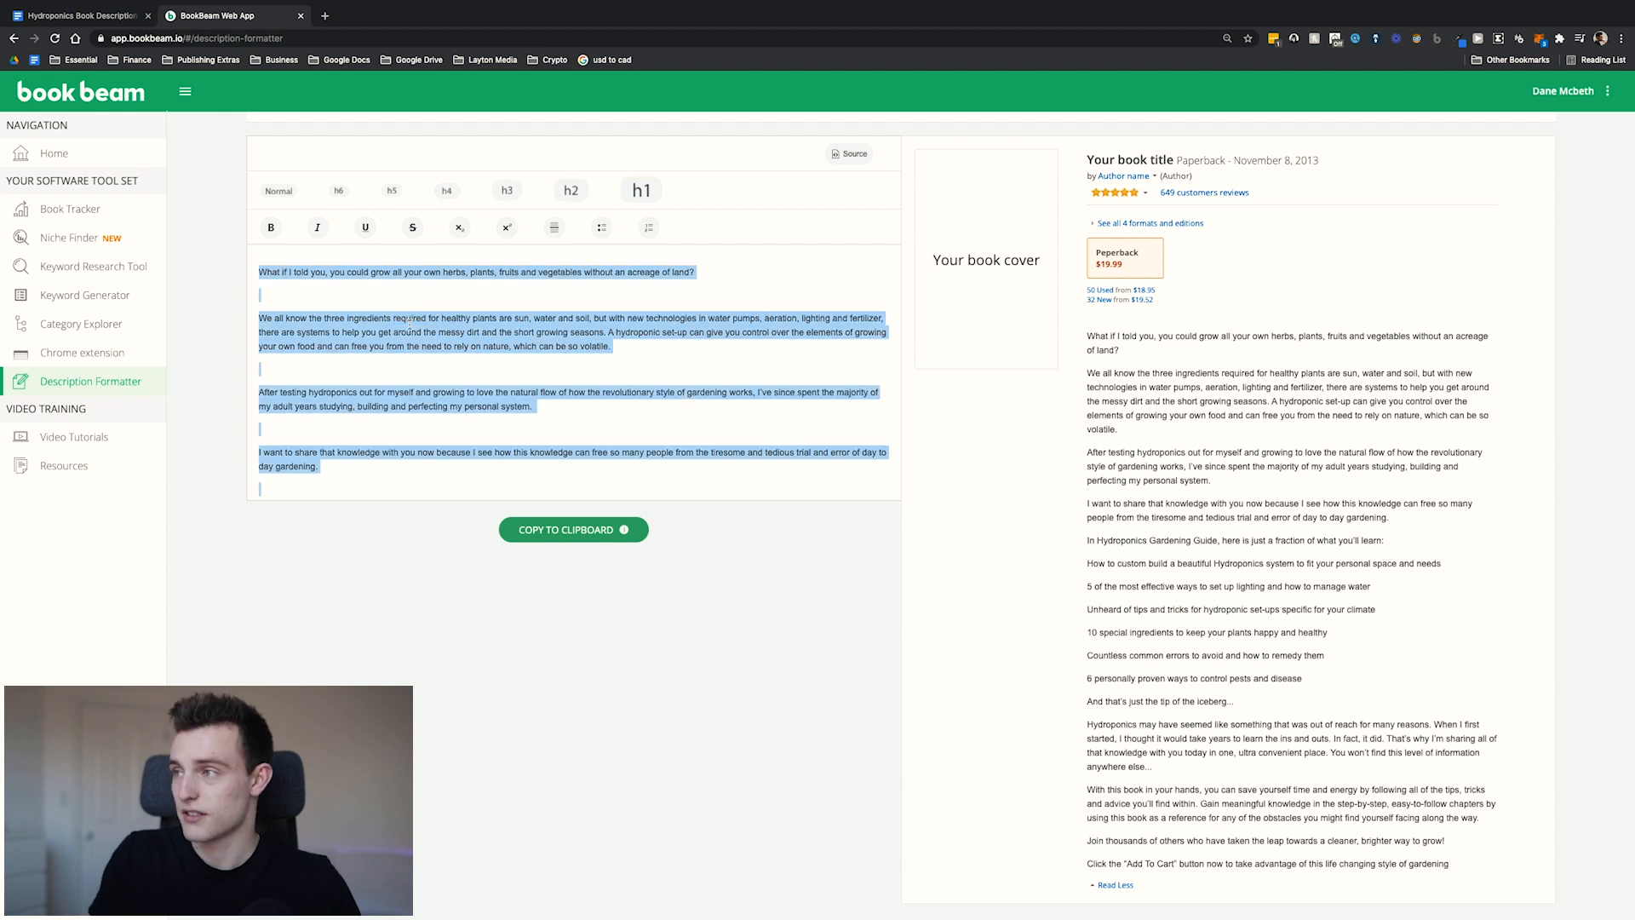
key(BackSpace)
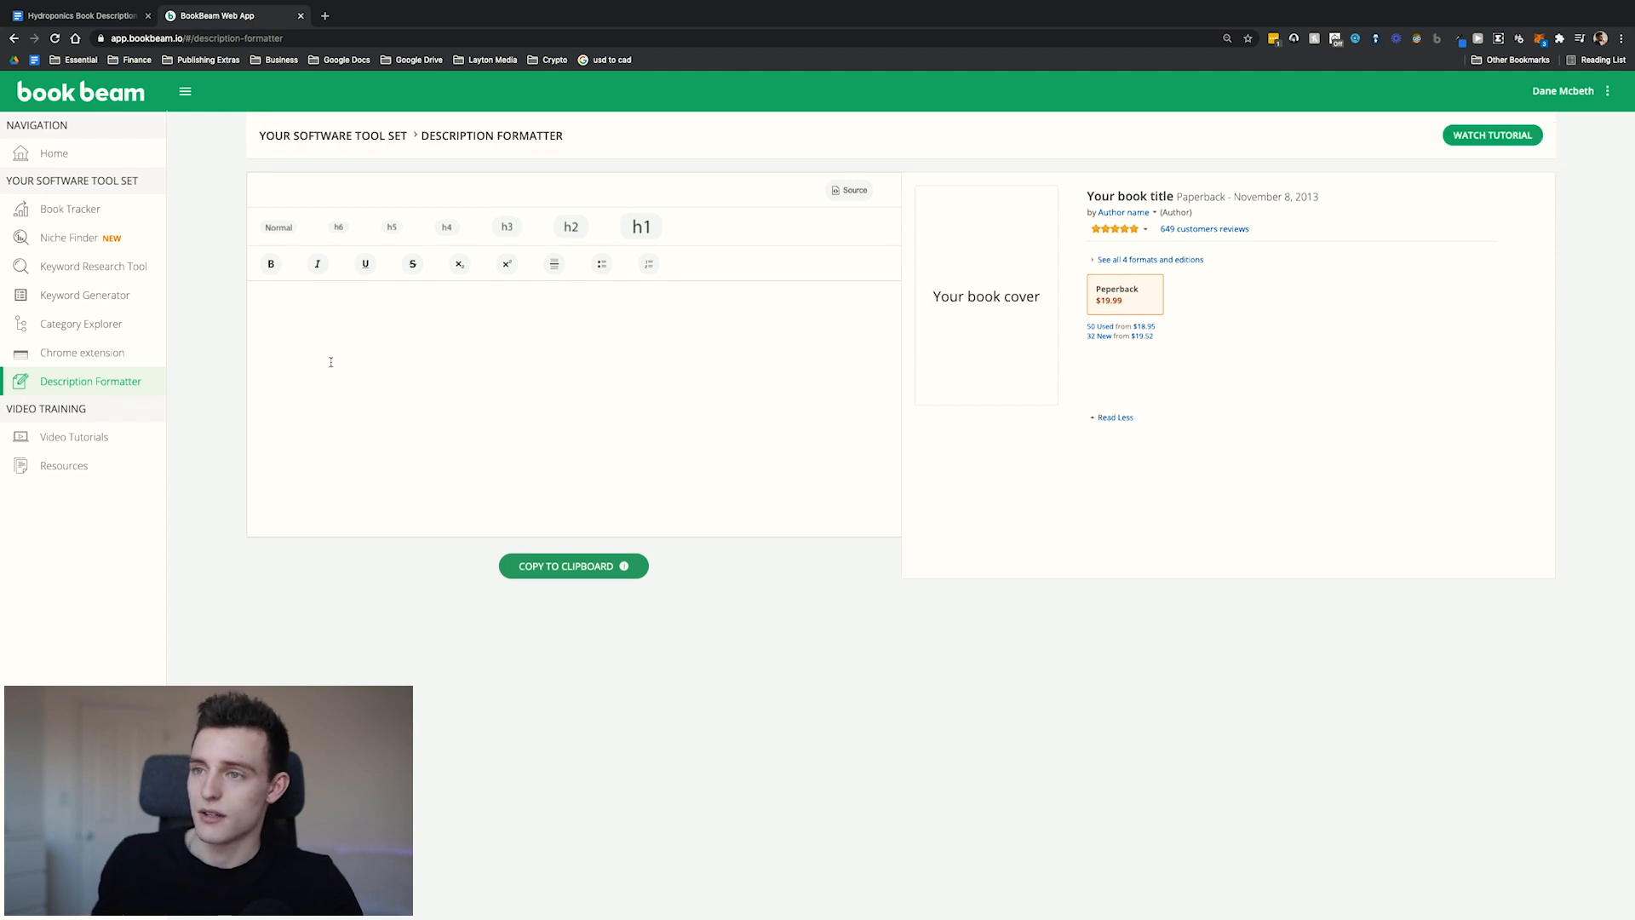
key(ctrl+v)
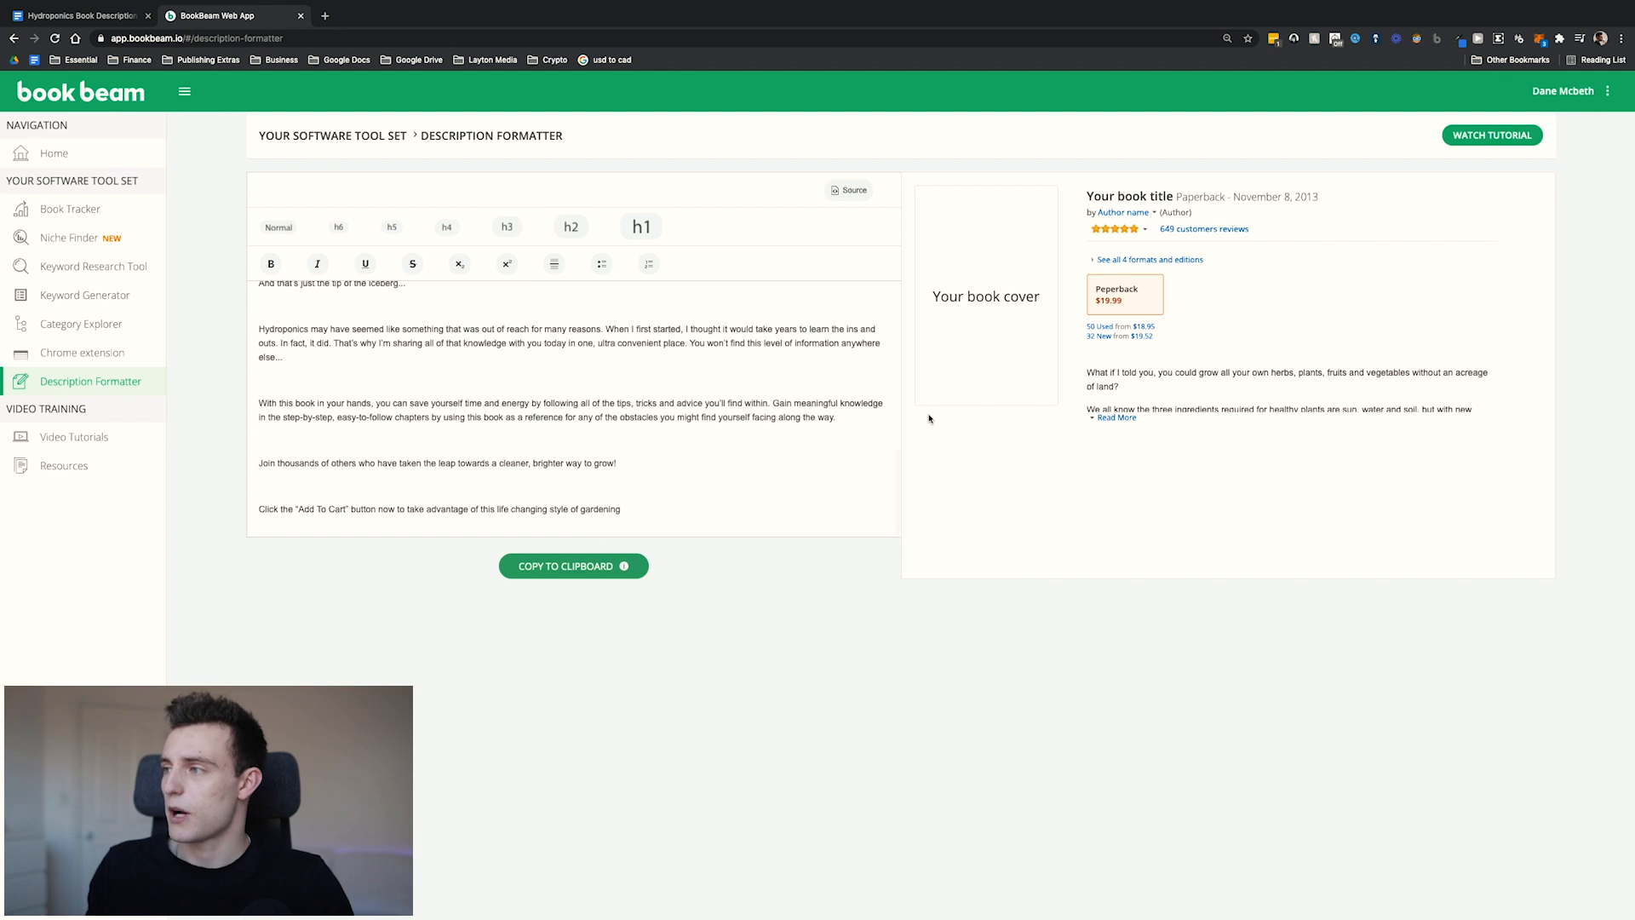
scroll(536, 382, up, 3)
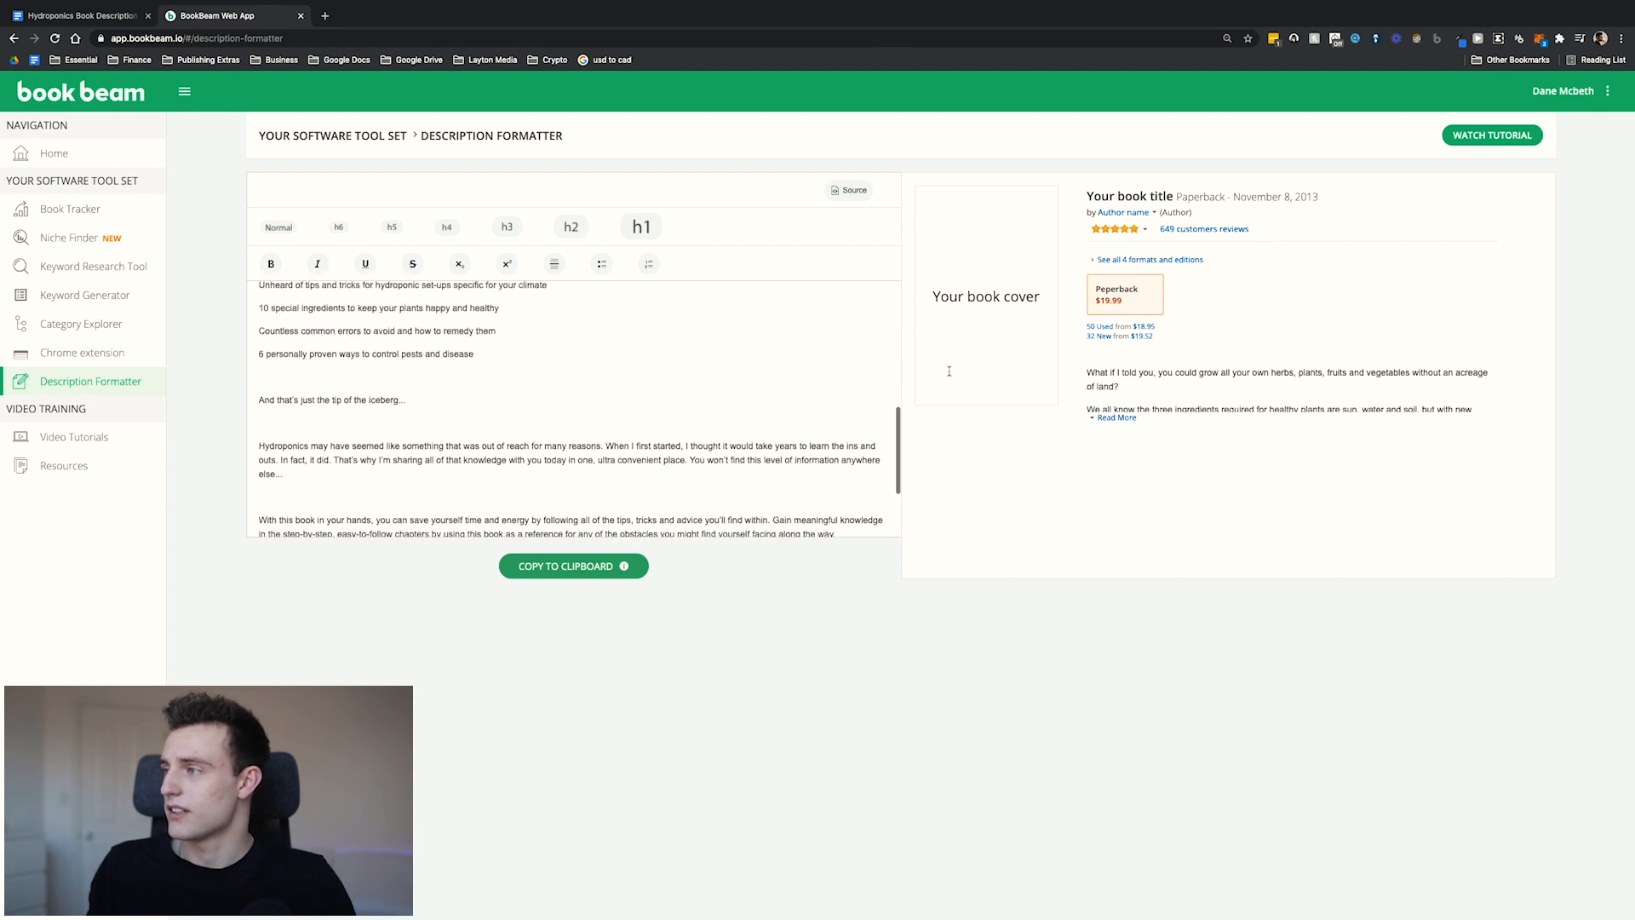
click(1117, 417)
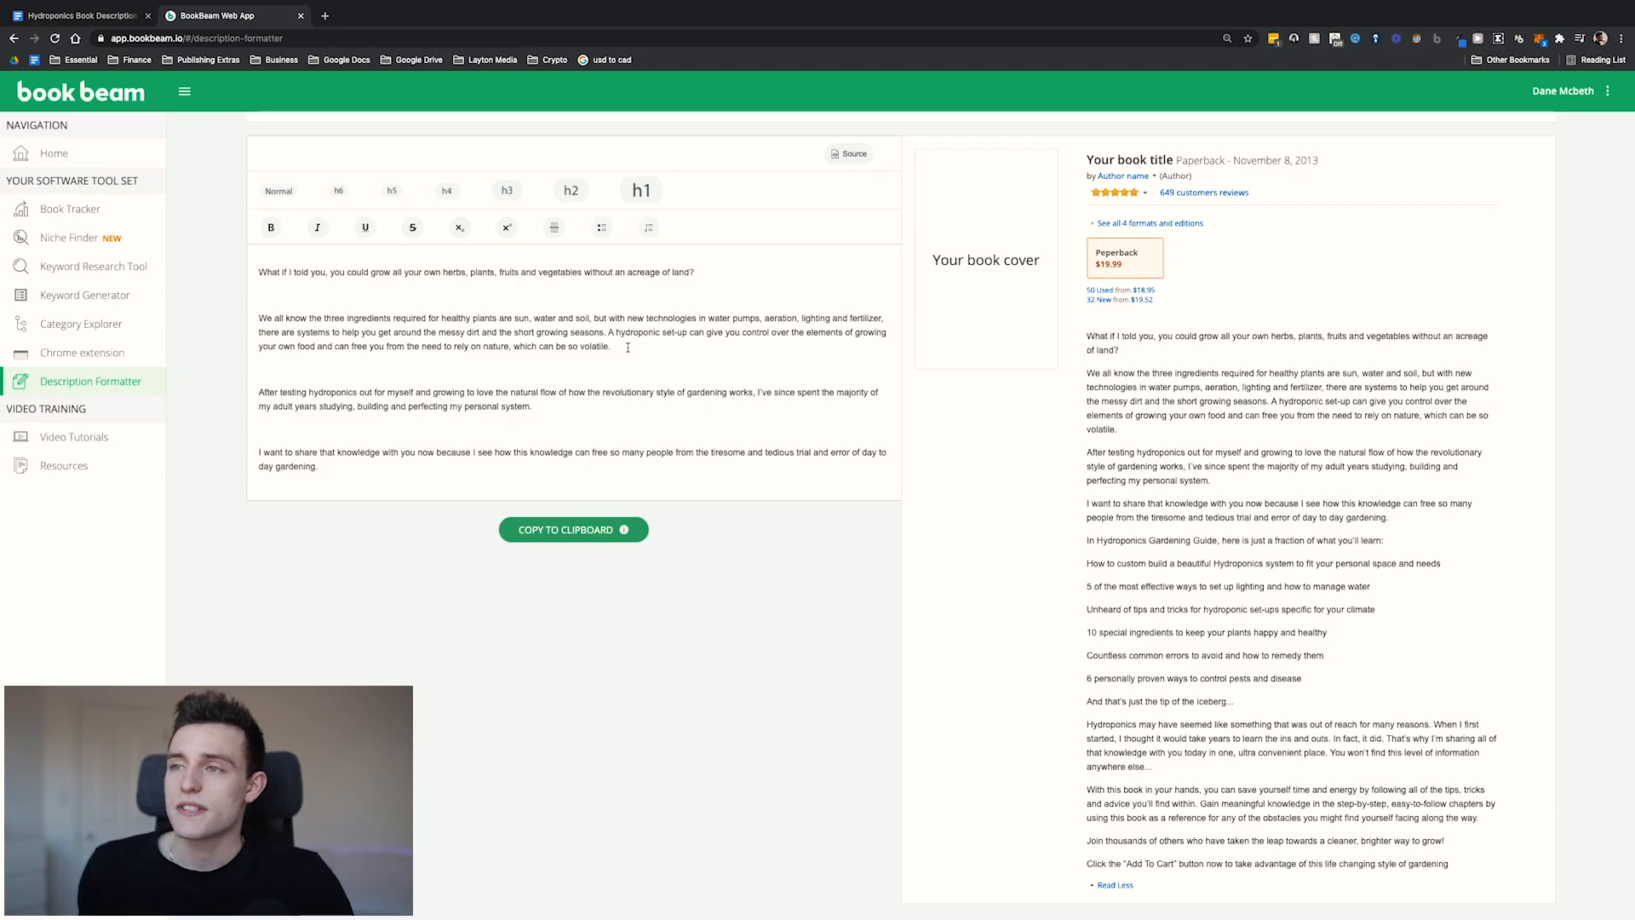
Format the opening question "What if I told you, you could grow all your own herbs..." as an h1 heading.
drag(695, 271, 253, 271)
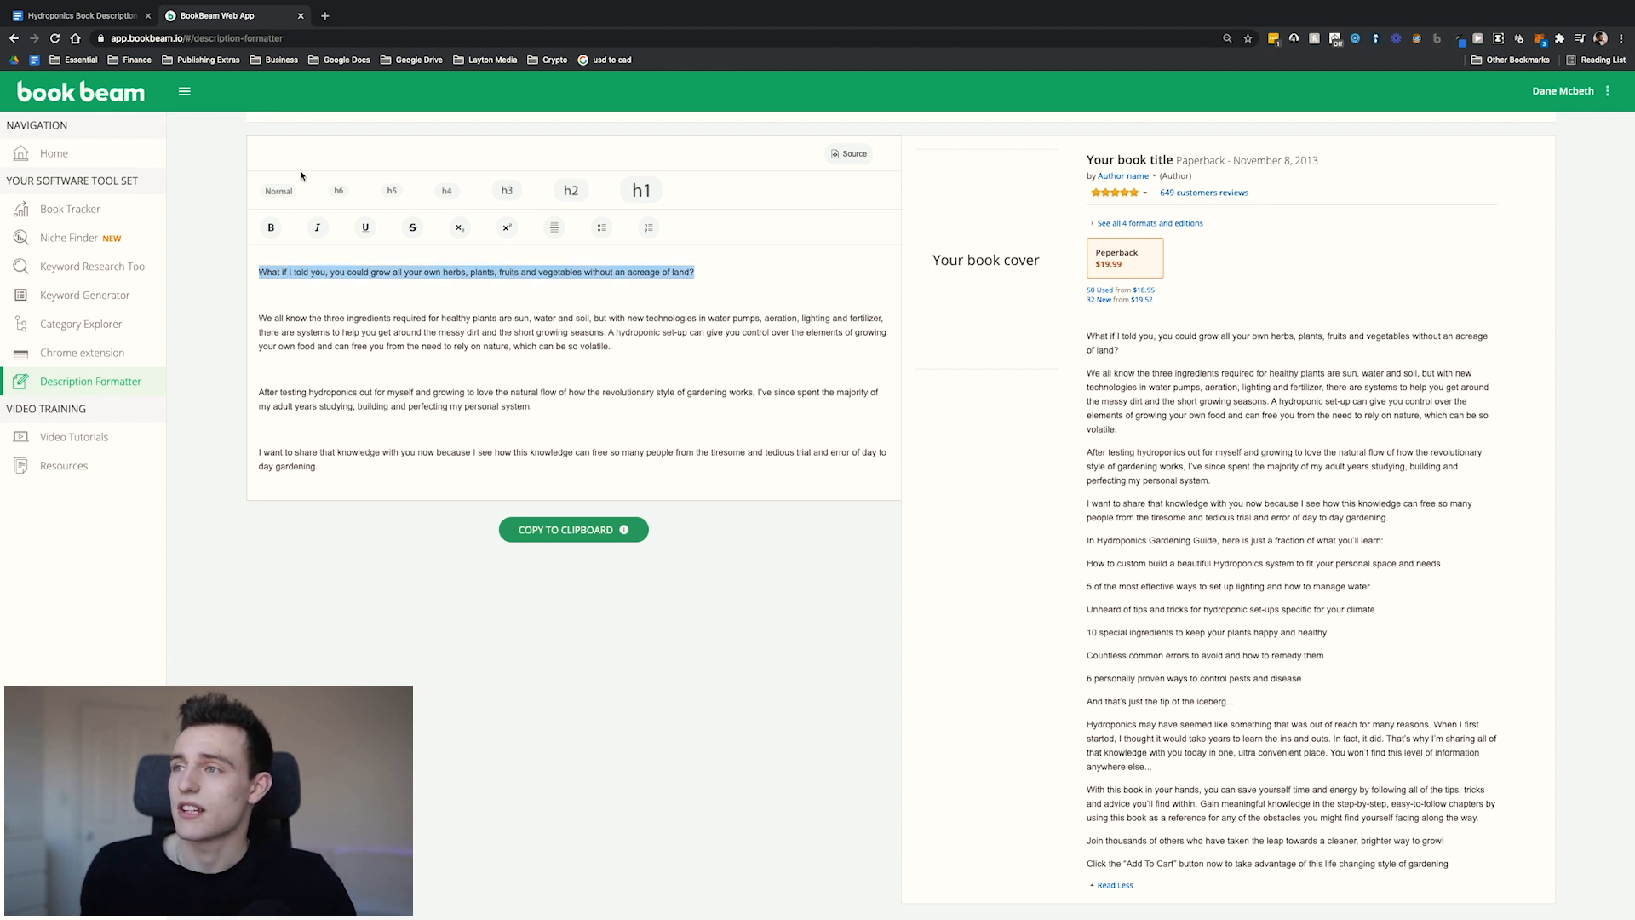
click(641, 190)
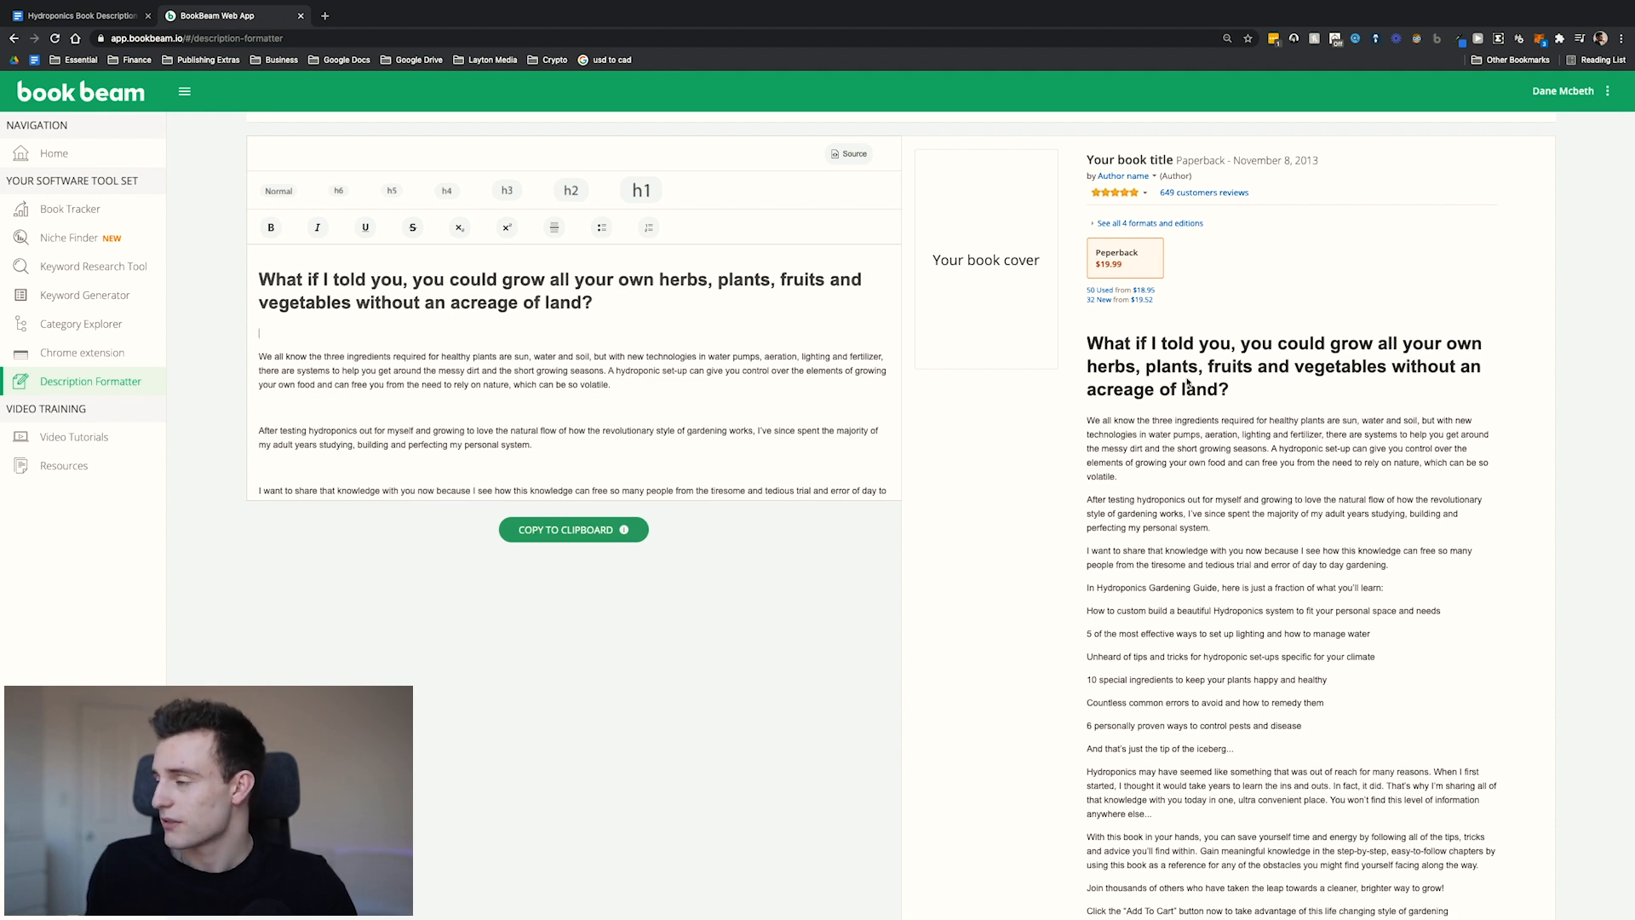
Bold "sun, water and soil" and "get around the messy dirt and the short growing seasons" in the paragraph below the heading.
scroll(438, 371, down, 5)
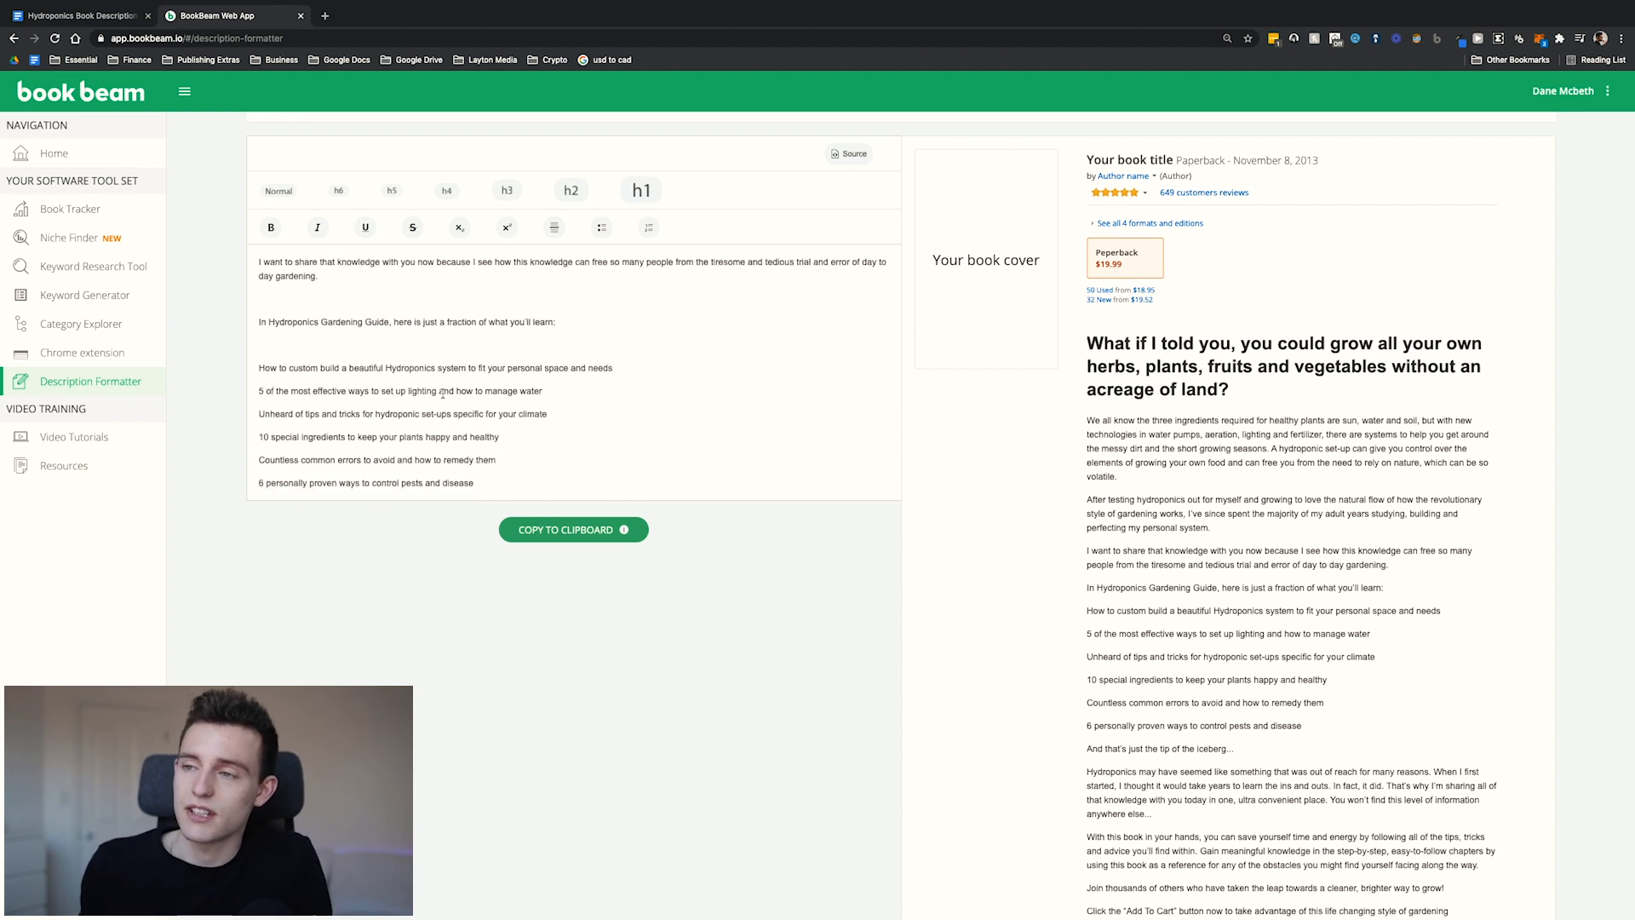
scroll(437, 371, up, 3)
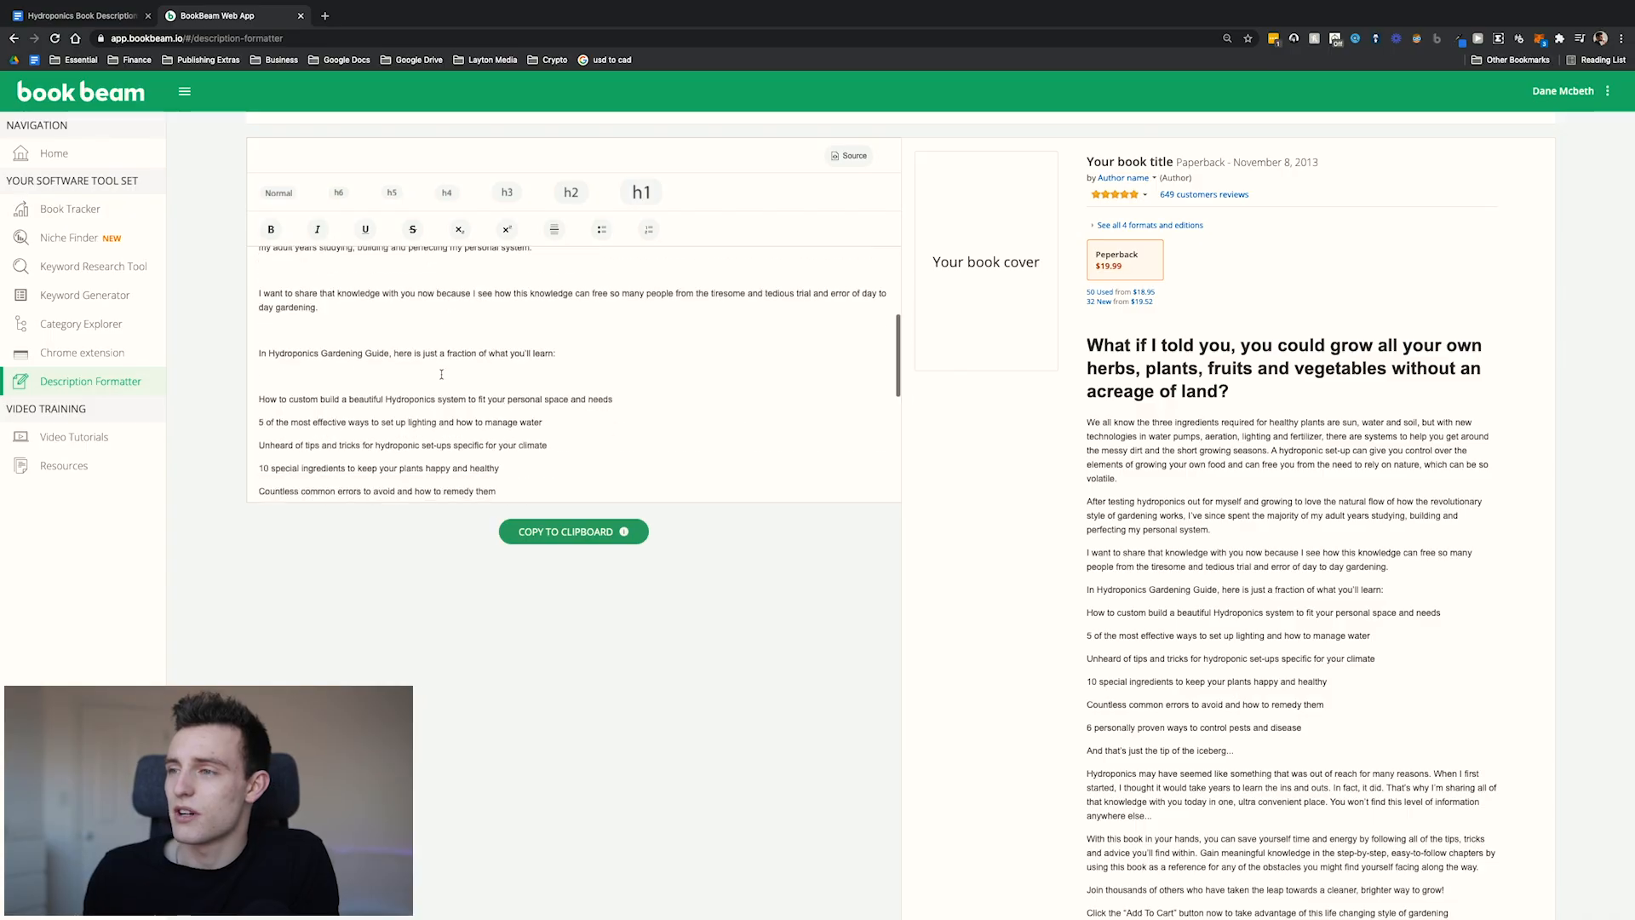
scroll(441, 375, down, 5)
scroll(441, 374, up, 5)
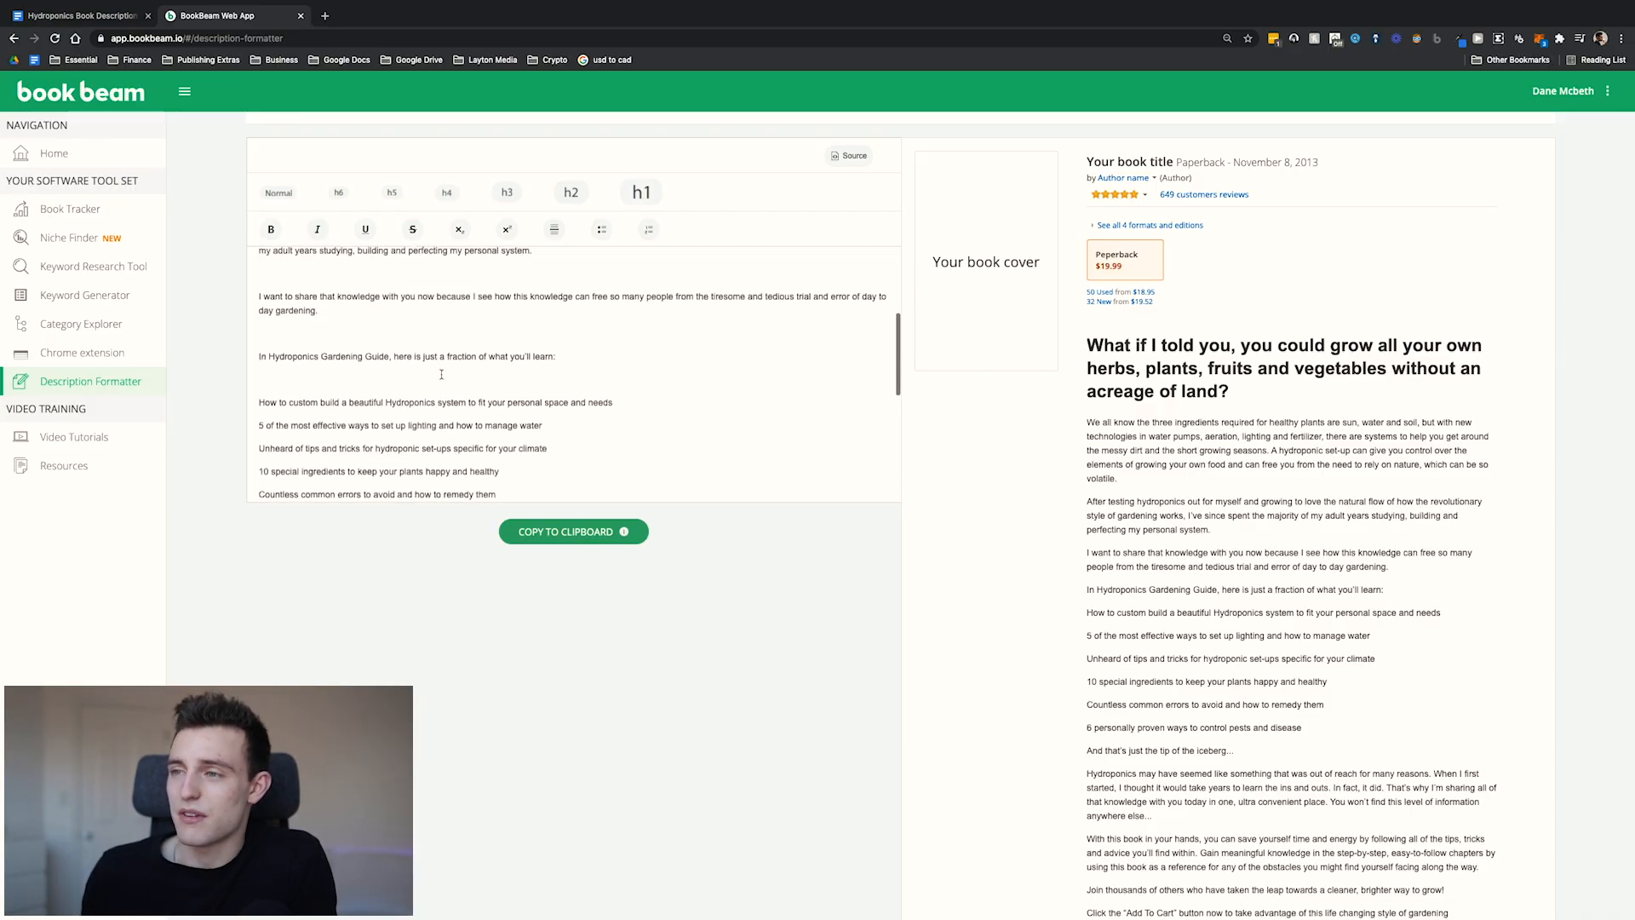
scroll(441, 374, up, 3)
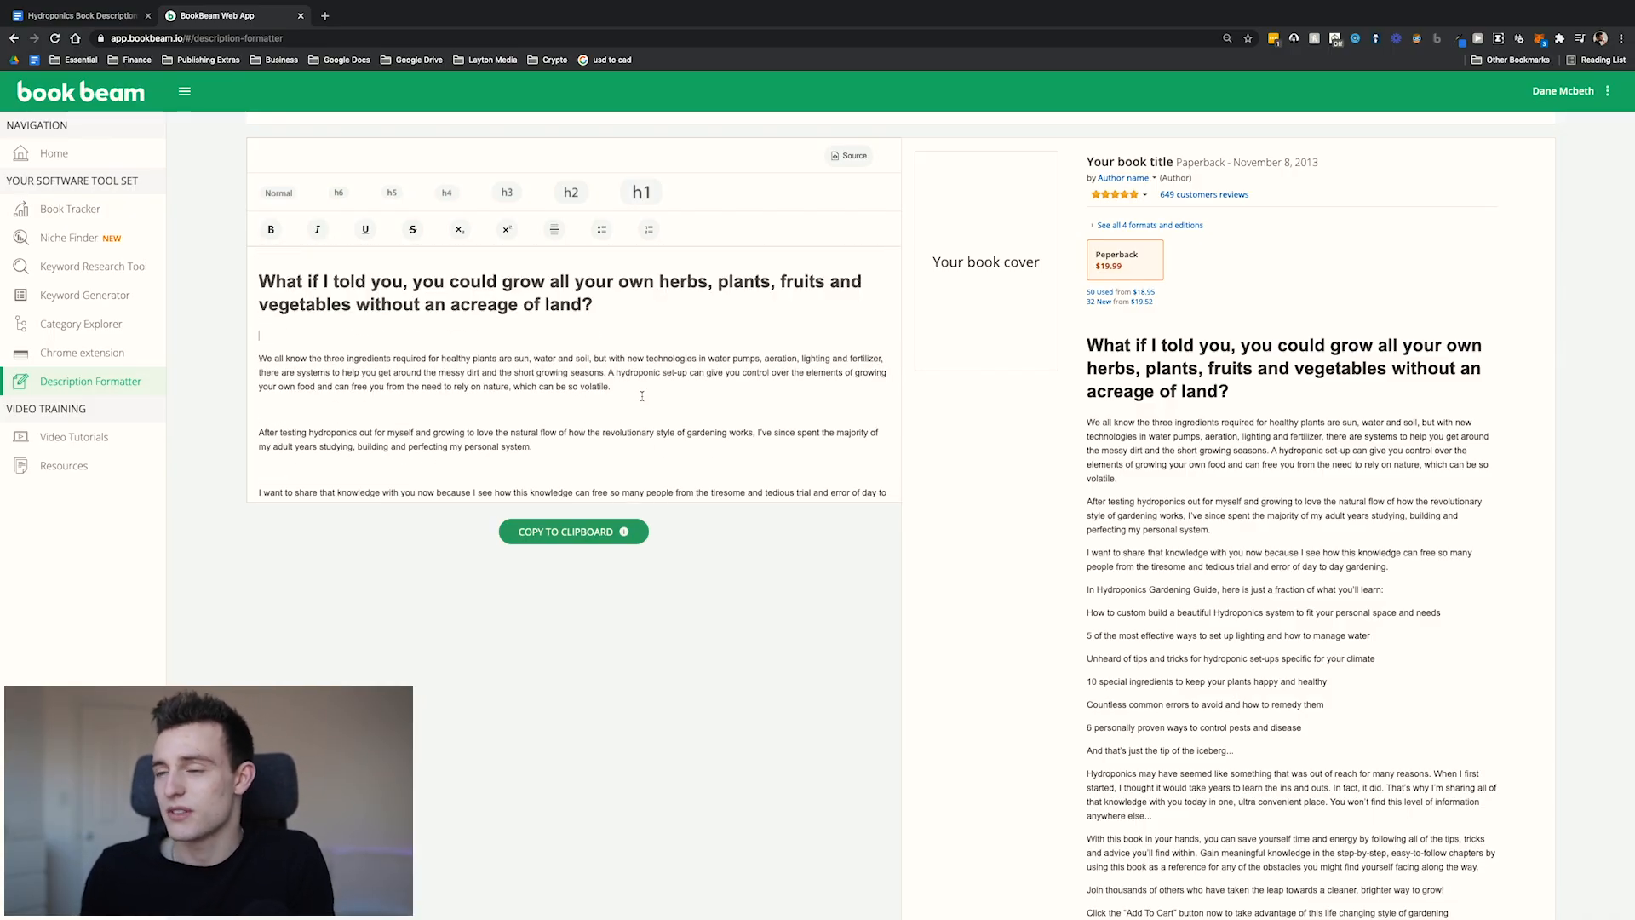
click(403, 344)
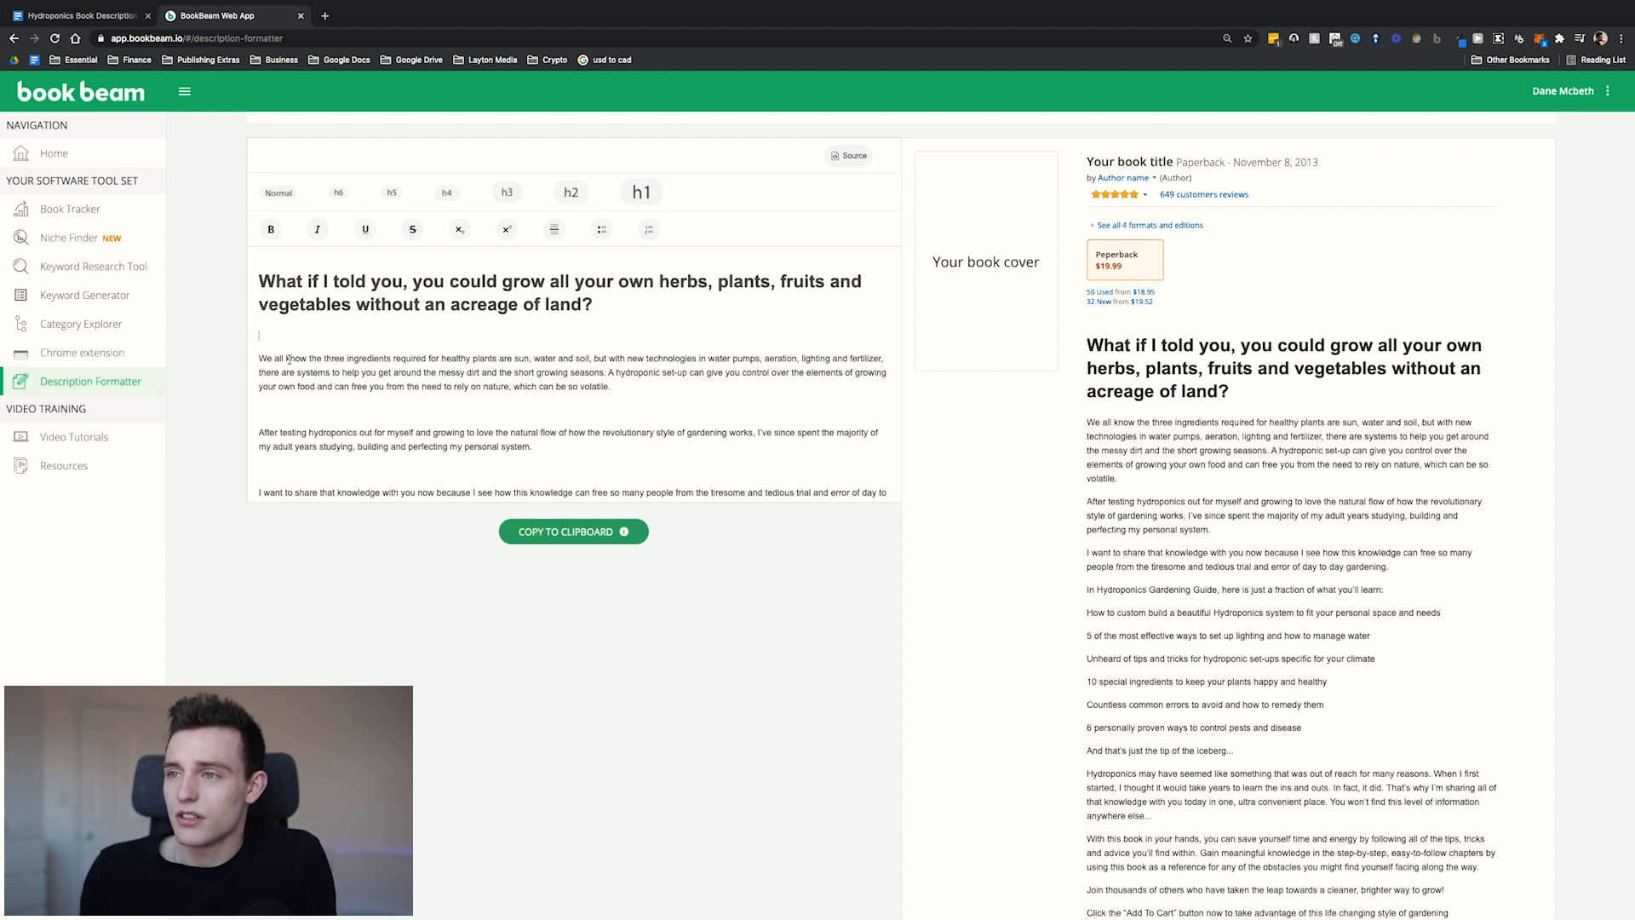
drag(322, 358, 390, 360)
click(337, 351)
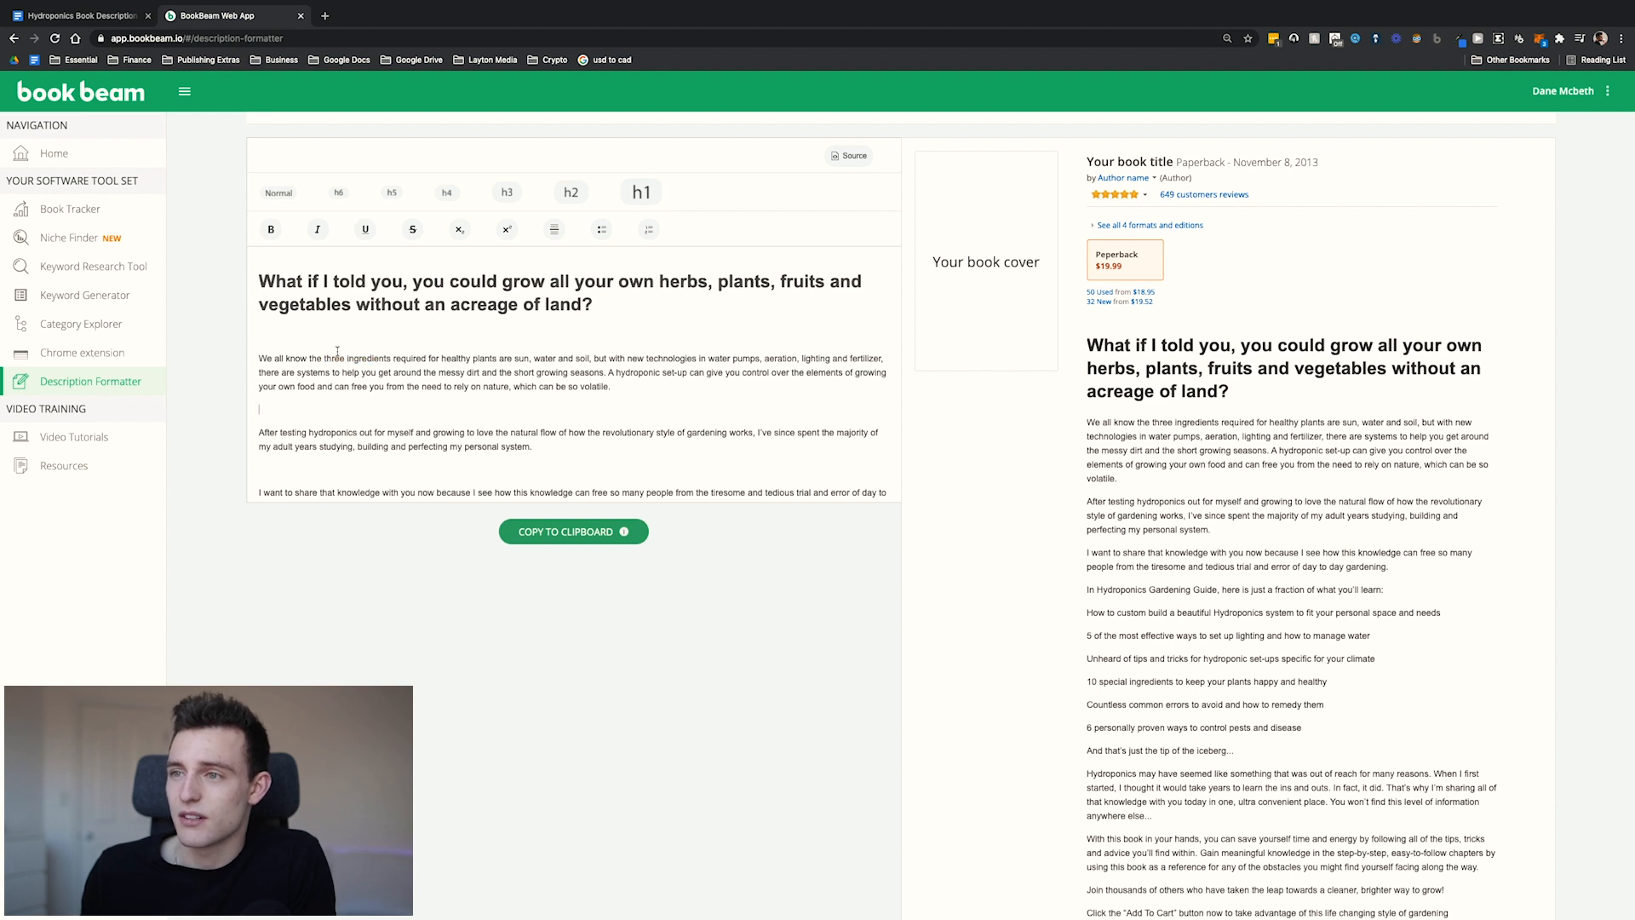
drag(324, 360, 549, 363)
click(526, 353)
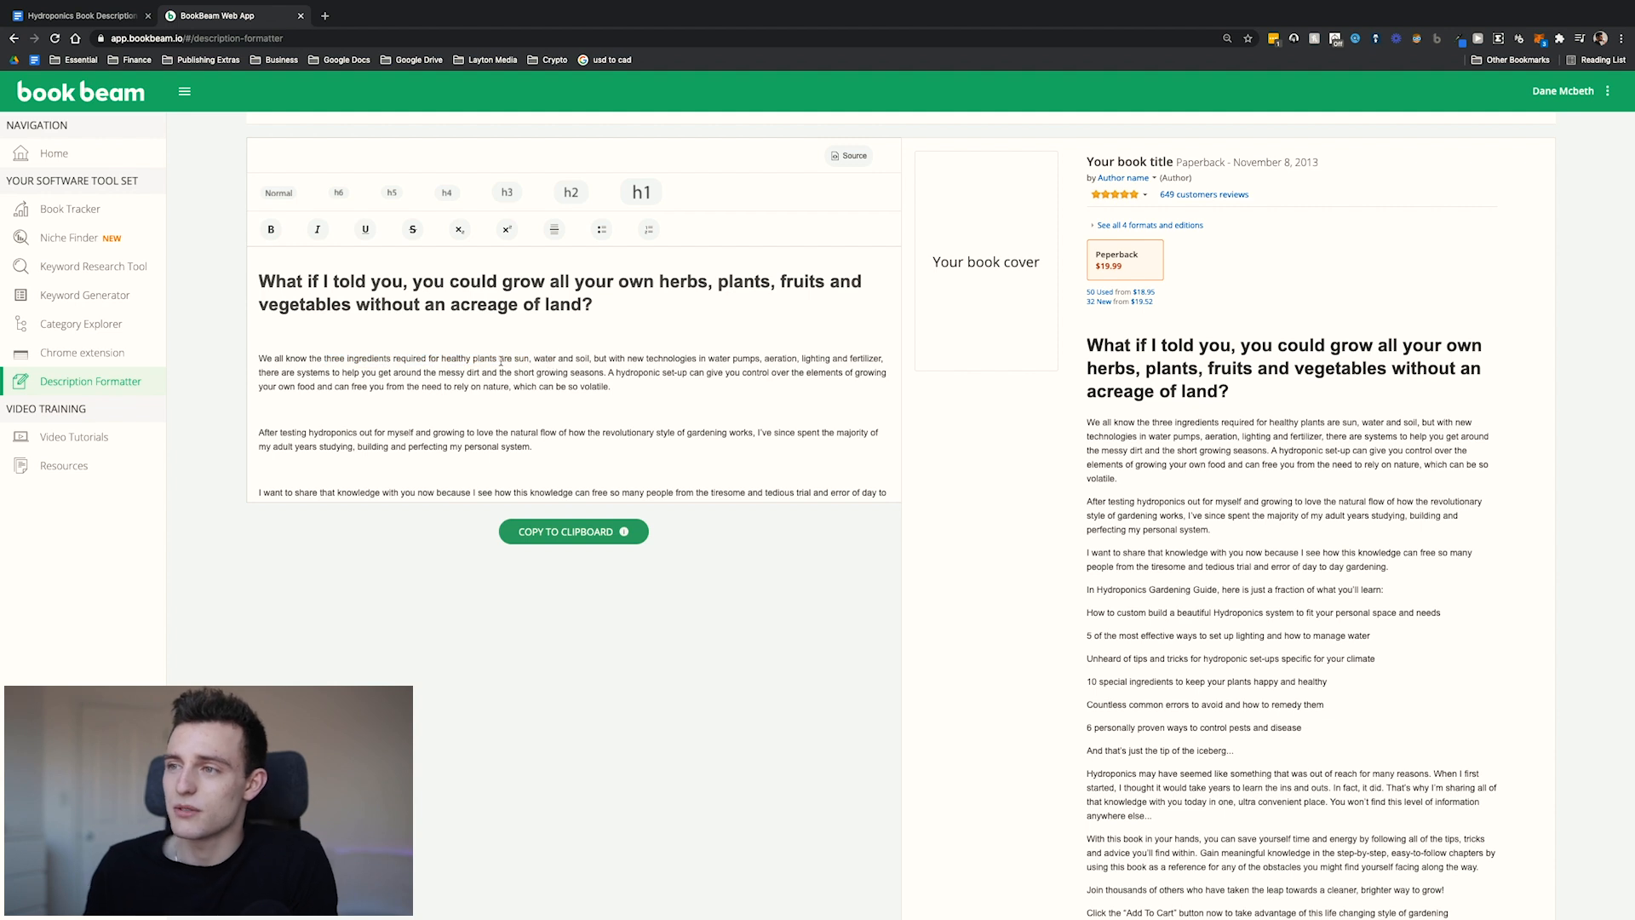
drag(517, 356, 594, 361)
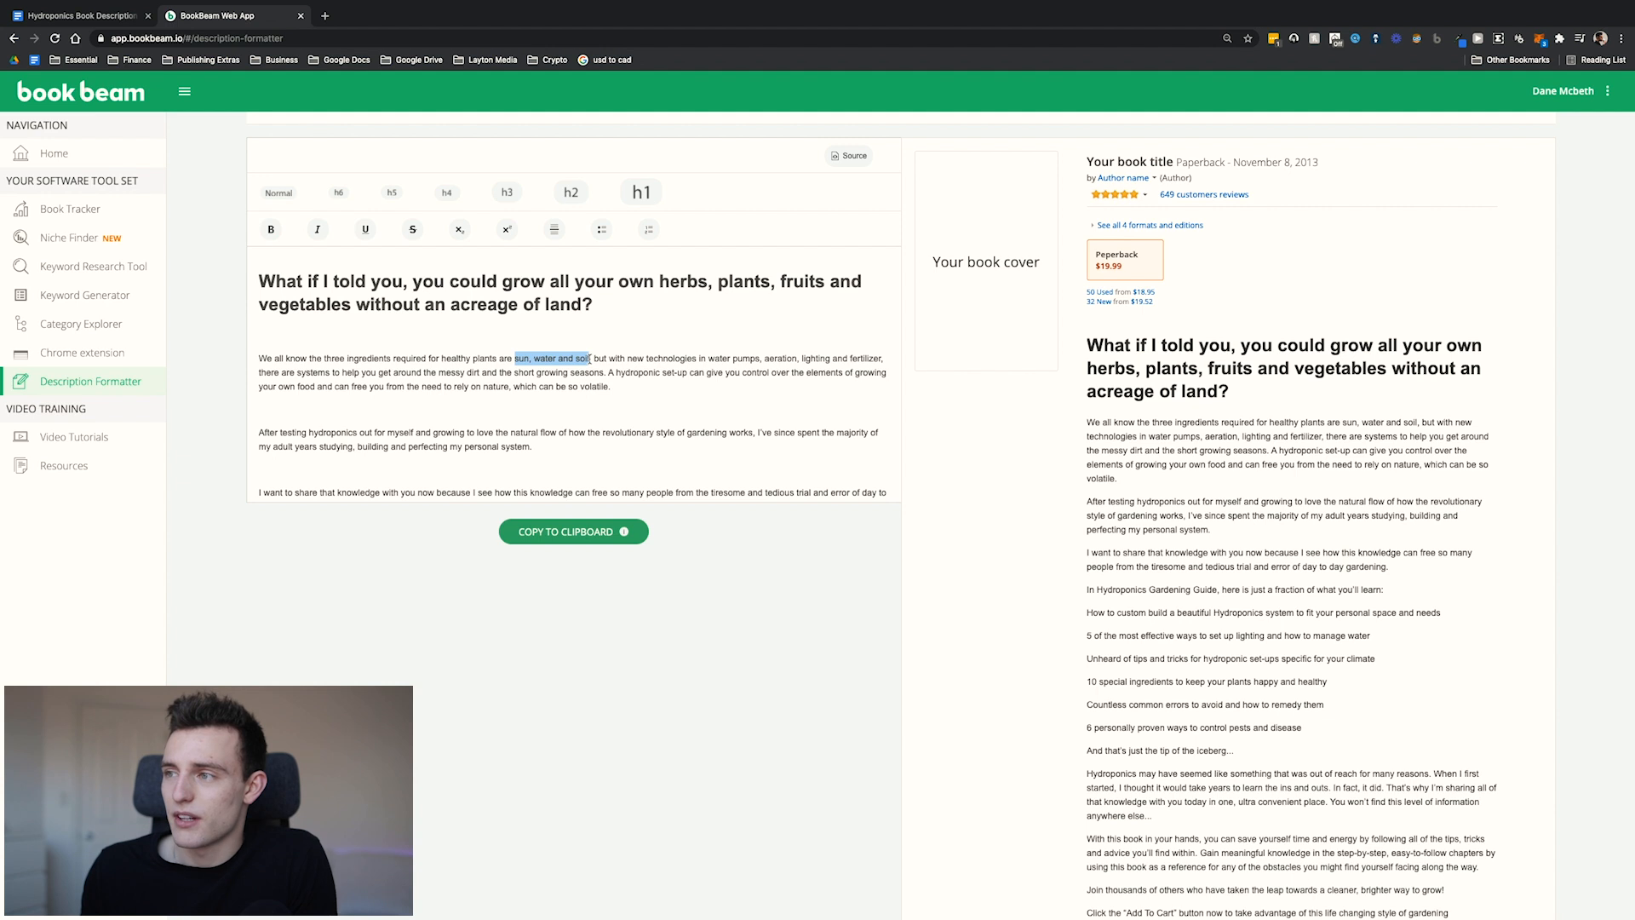
click(271, 229)
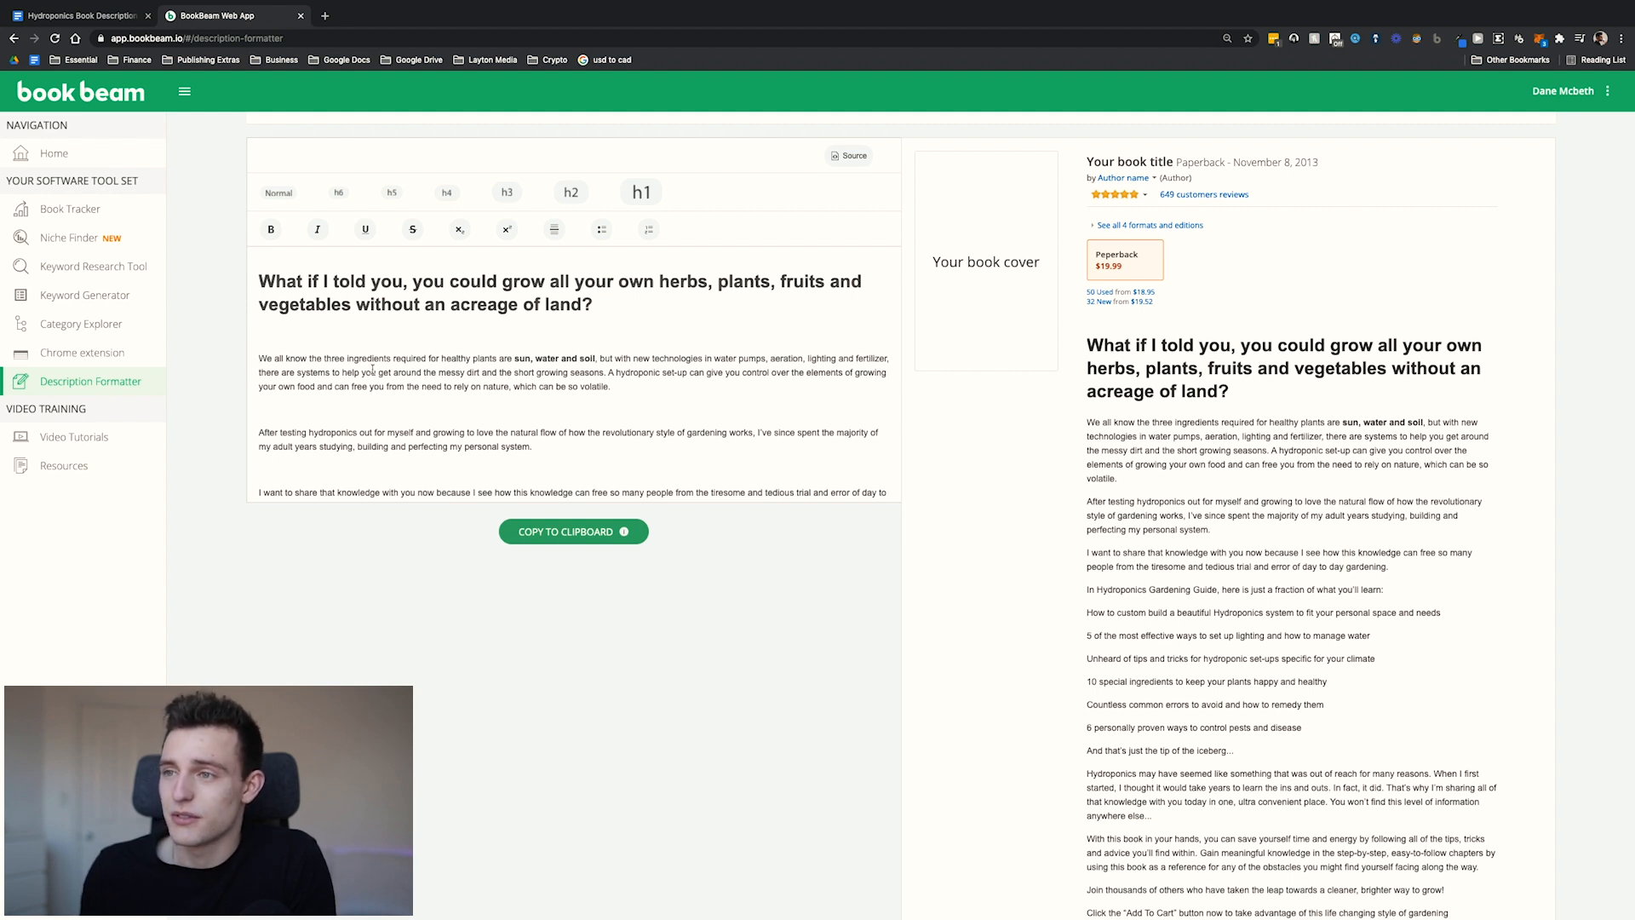
drag(380, 372, 606, 372)
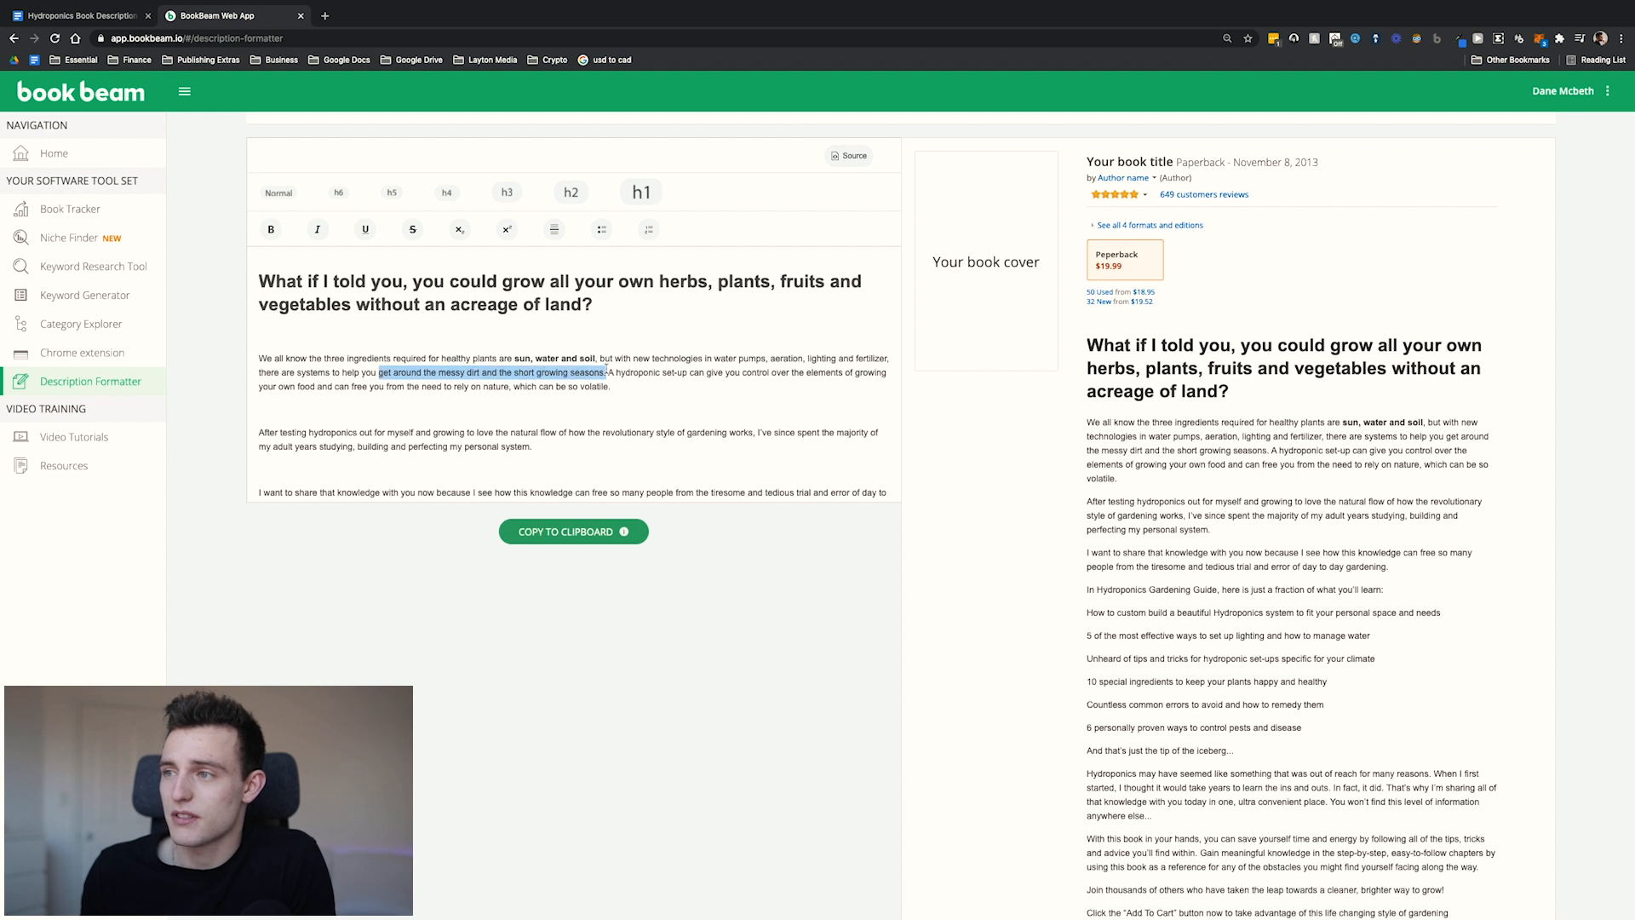
click(271, 229)
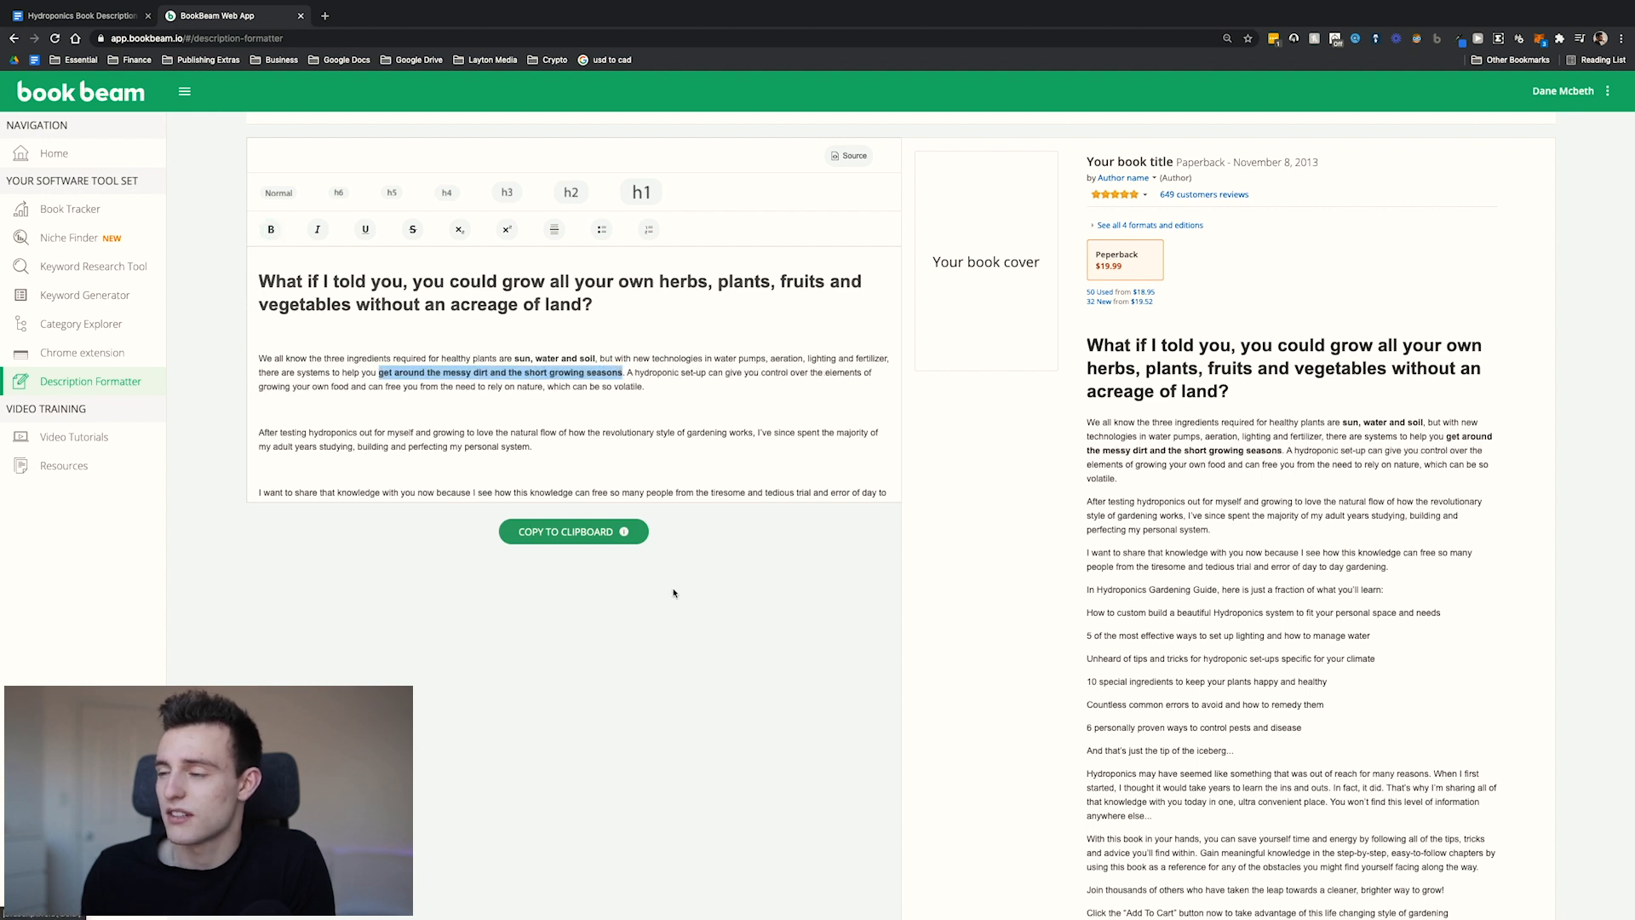
Split the paragraph before "A hydroponic set-up can give you control" and add a blank line between the two parts.
click(677, 393)
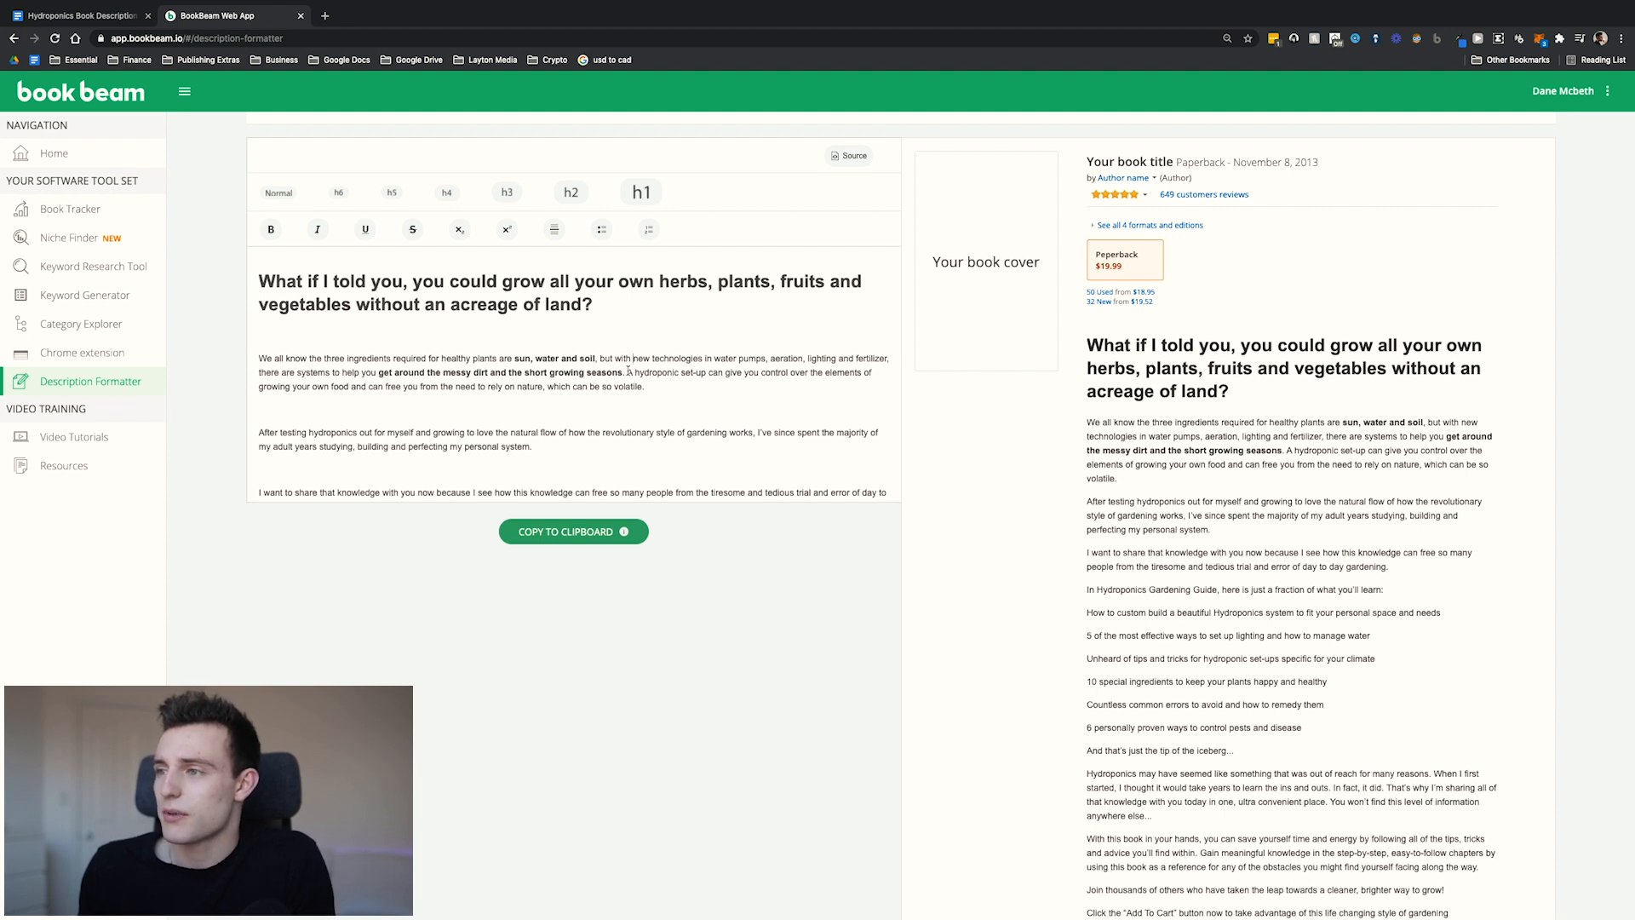
key(Return)
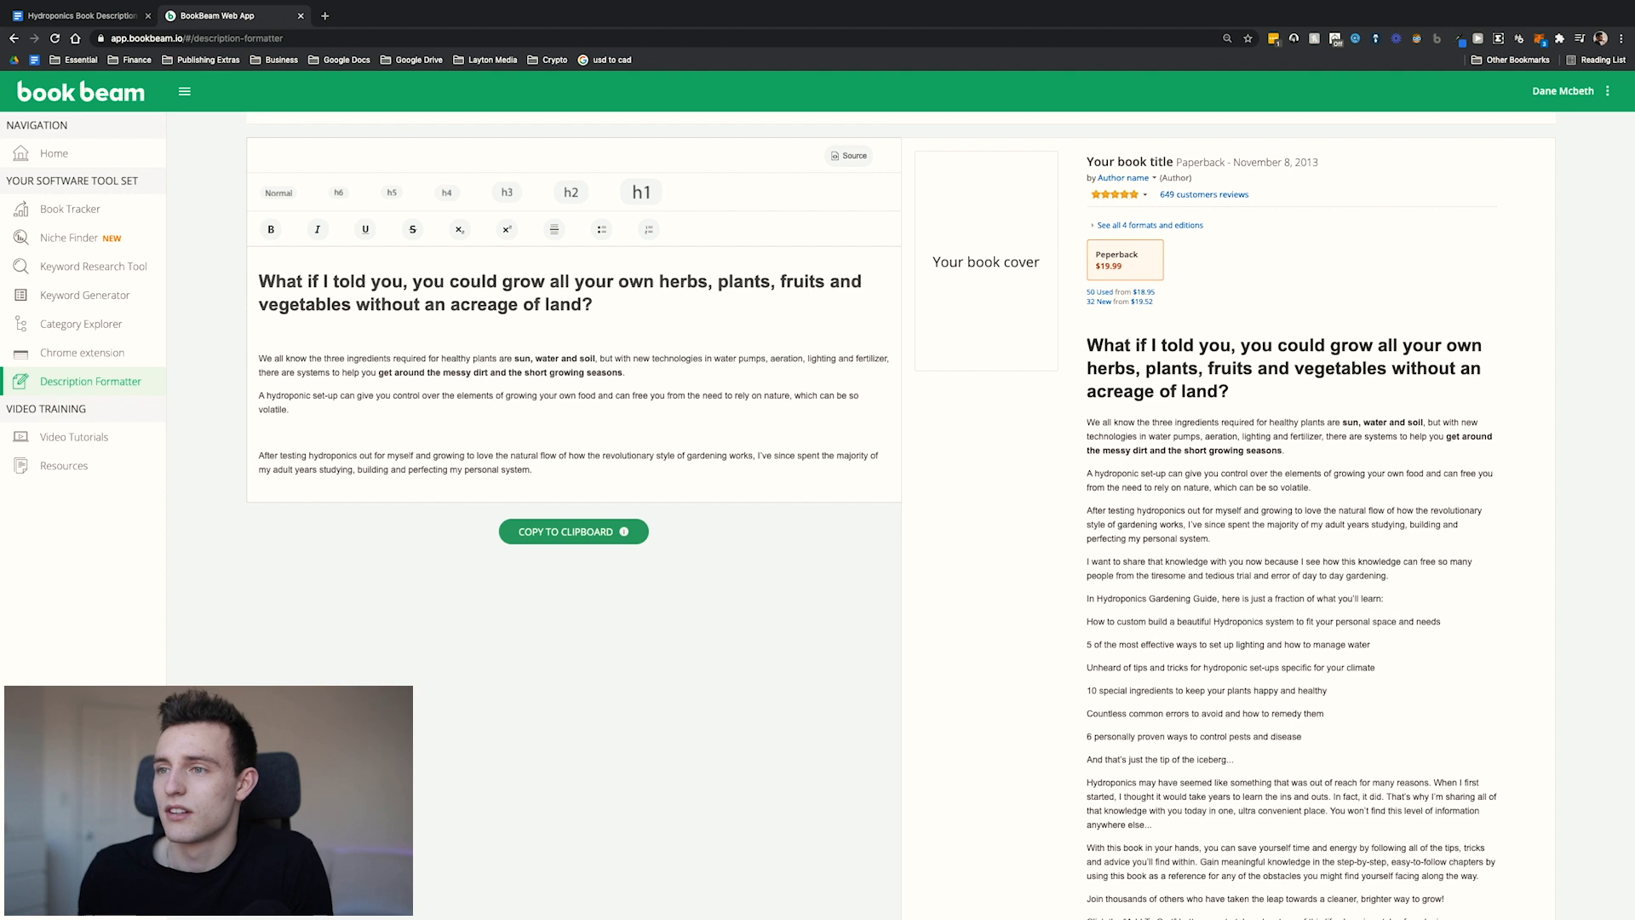
key(Return)
scroll(500, 449, down, 1)
scroll(500, 450, up, 1)
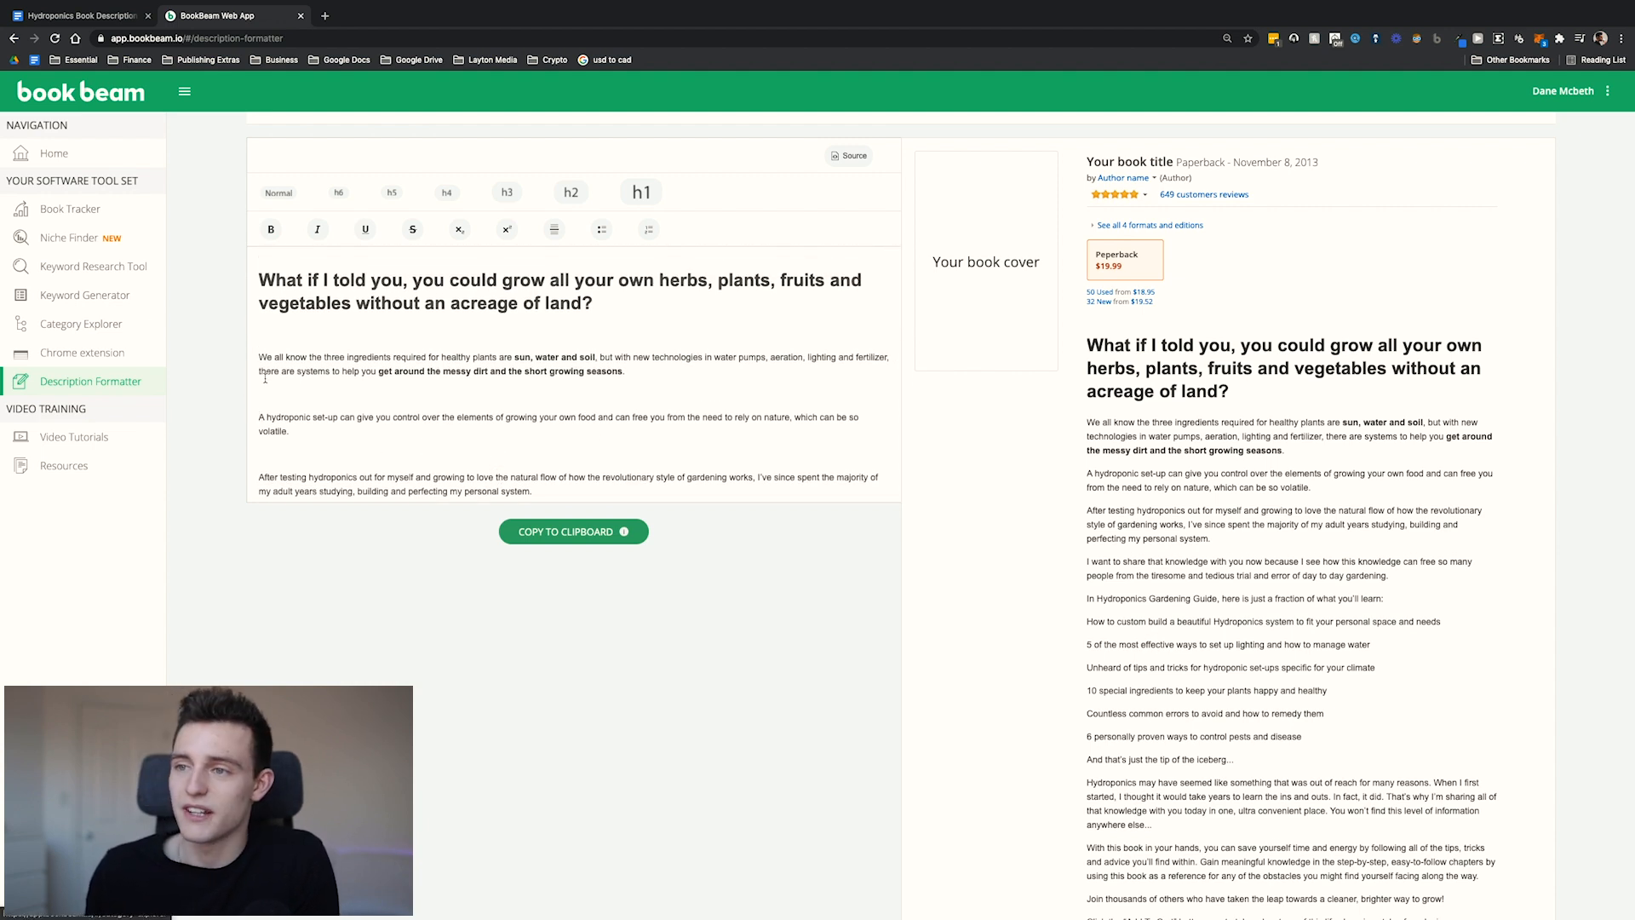
Bold "hydroponic set-up" and "free you from the need to rely on nature, which can be so volatile." in the new paragraph.
drag(266, 418, 338, 416)
click(271, 229)
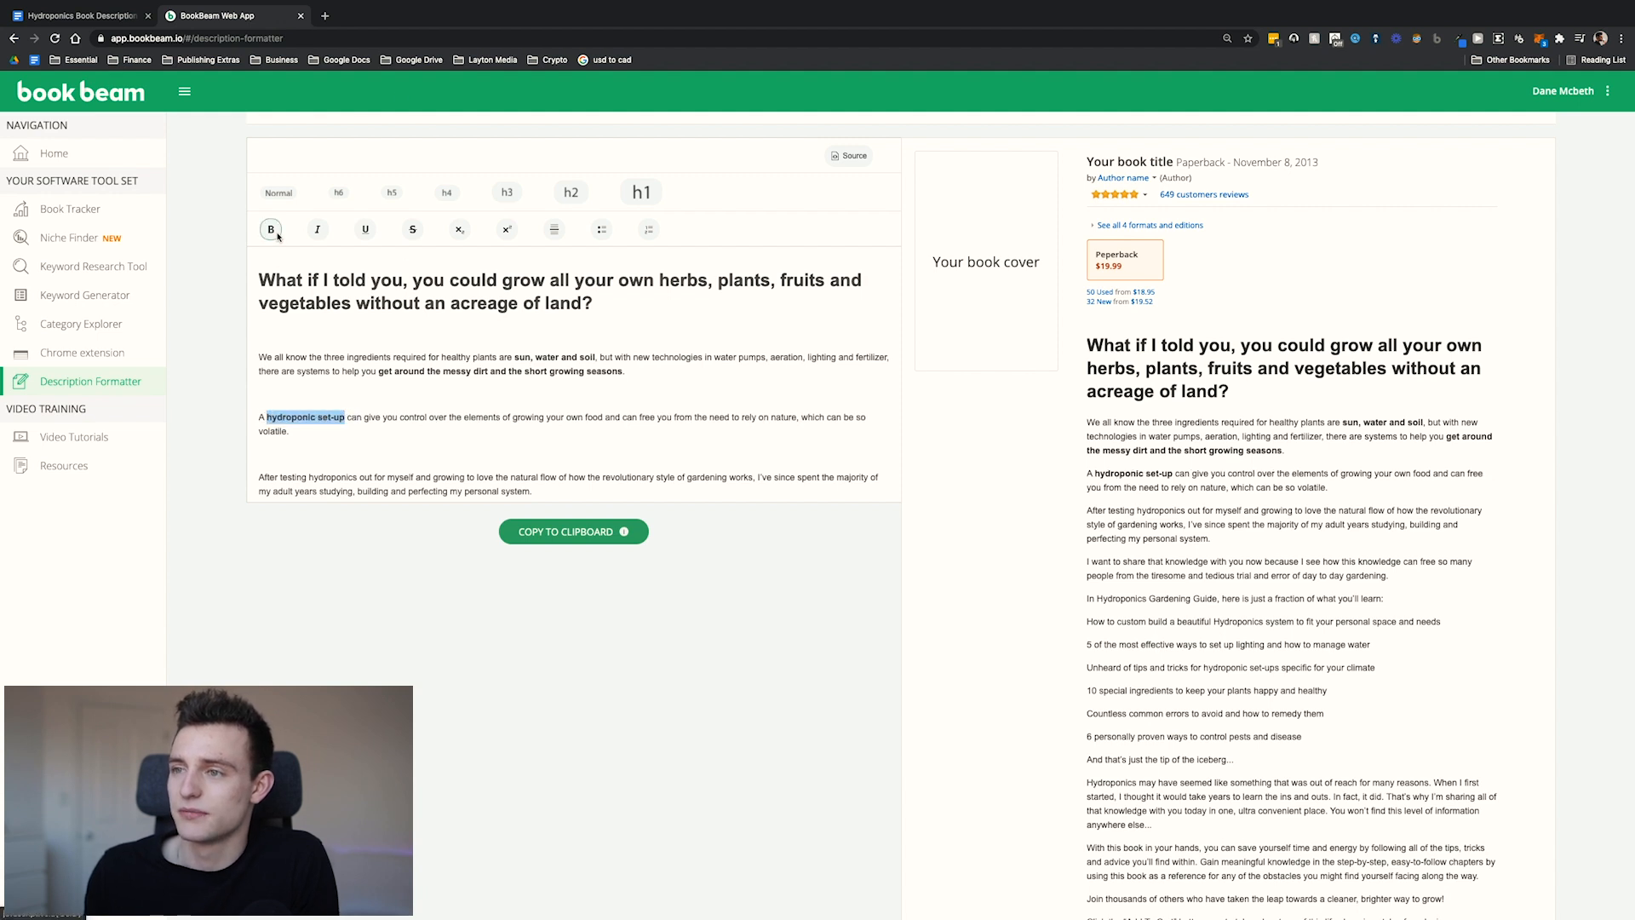
click(760, 422)
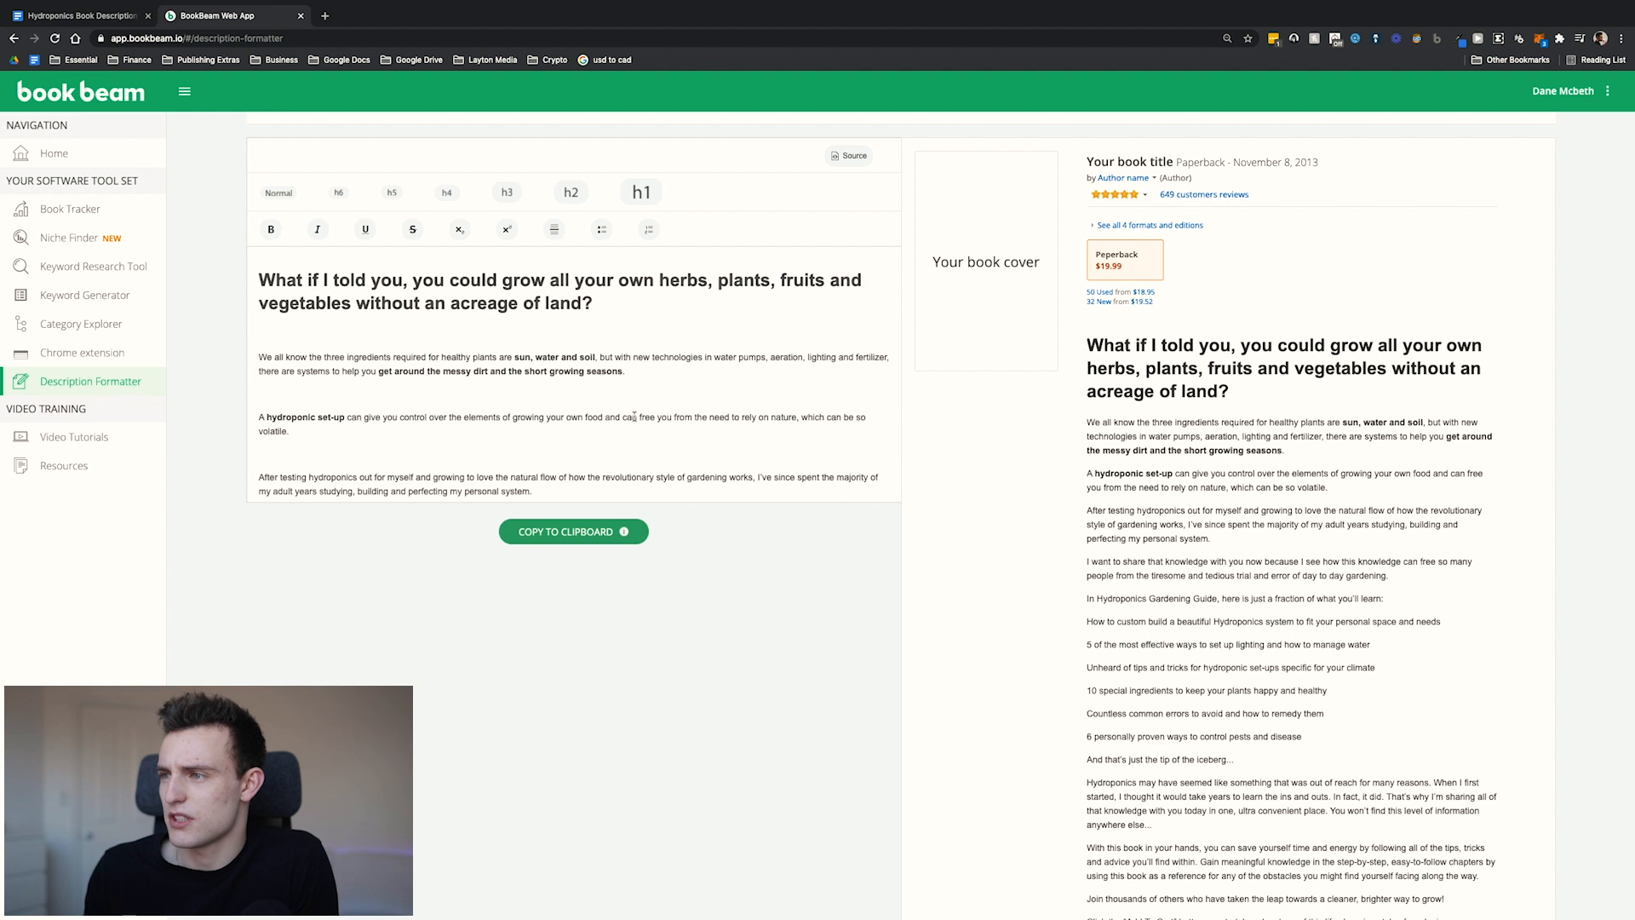
drag(641, 417, 325, 441)
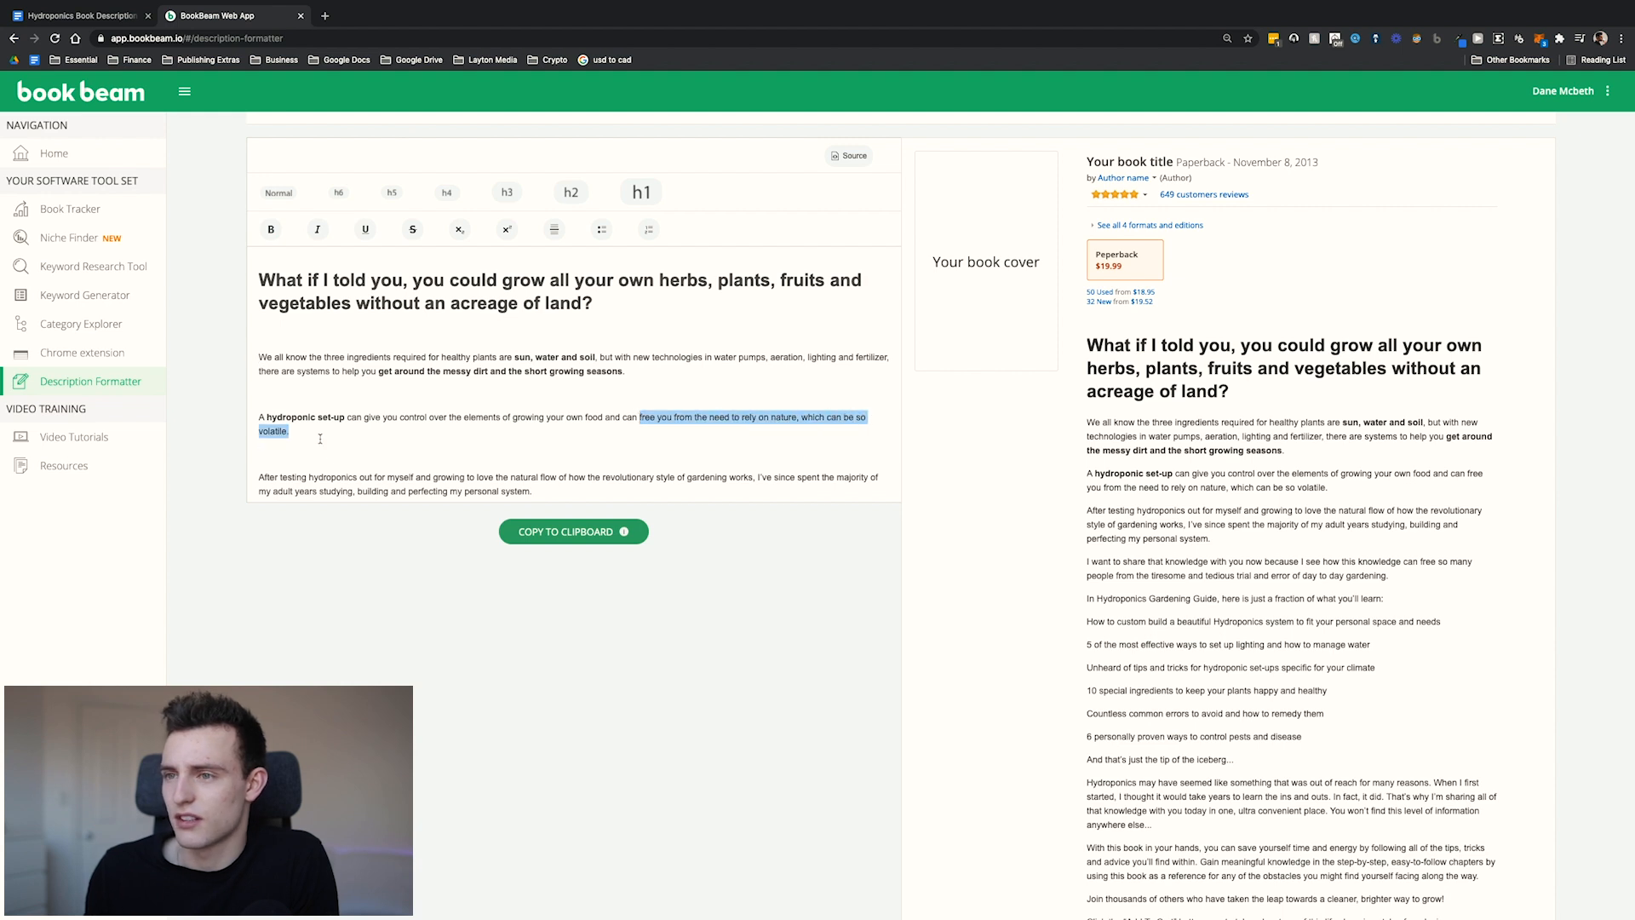
click(271, 229)
click(494, 416)
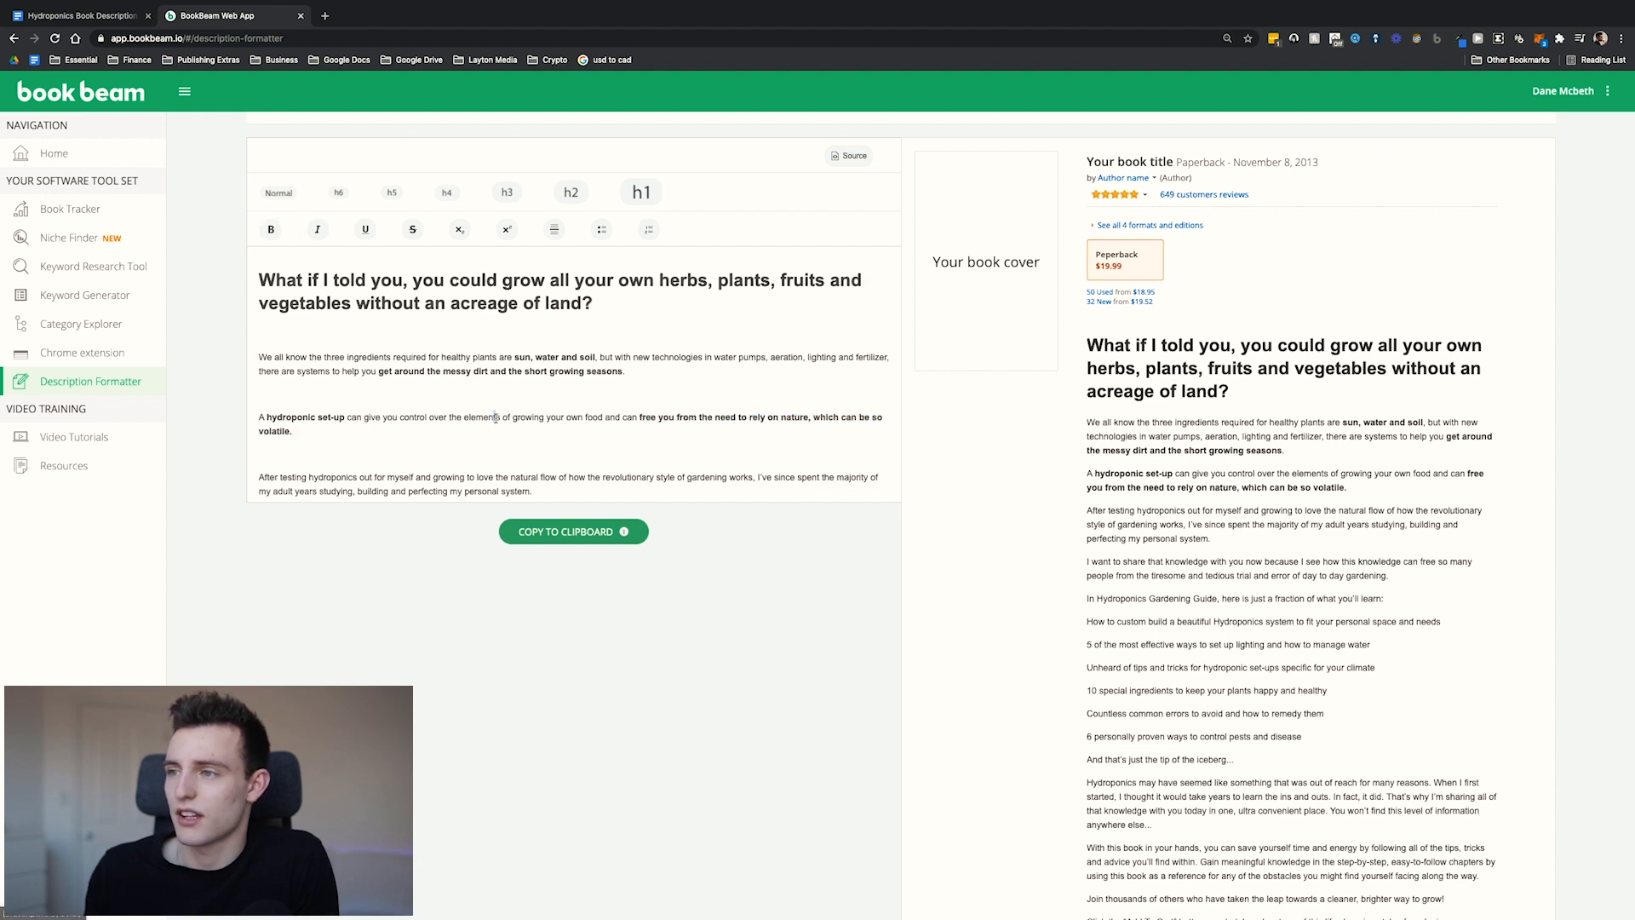
scroll(496, 469, down, 1)
scroll(496, 470, down, 2)
scroll(496, 469, up, 2)
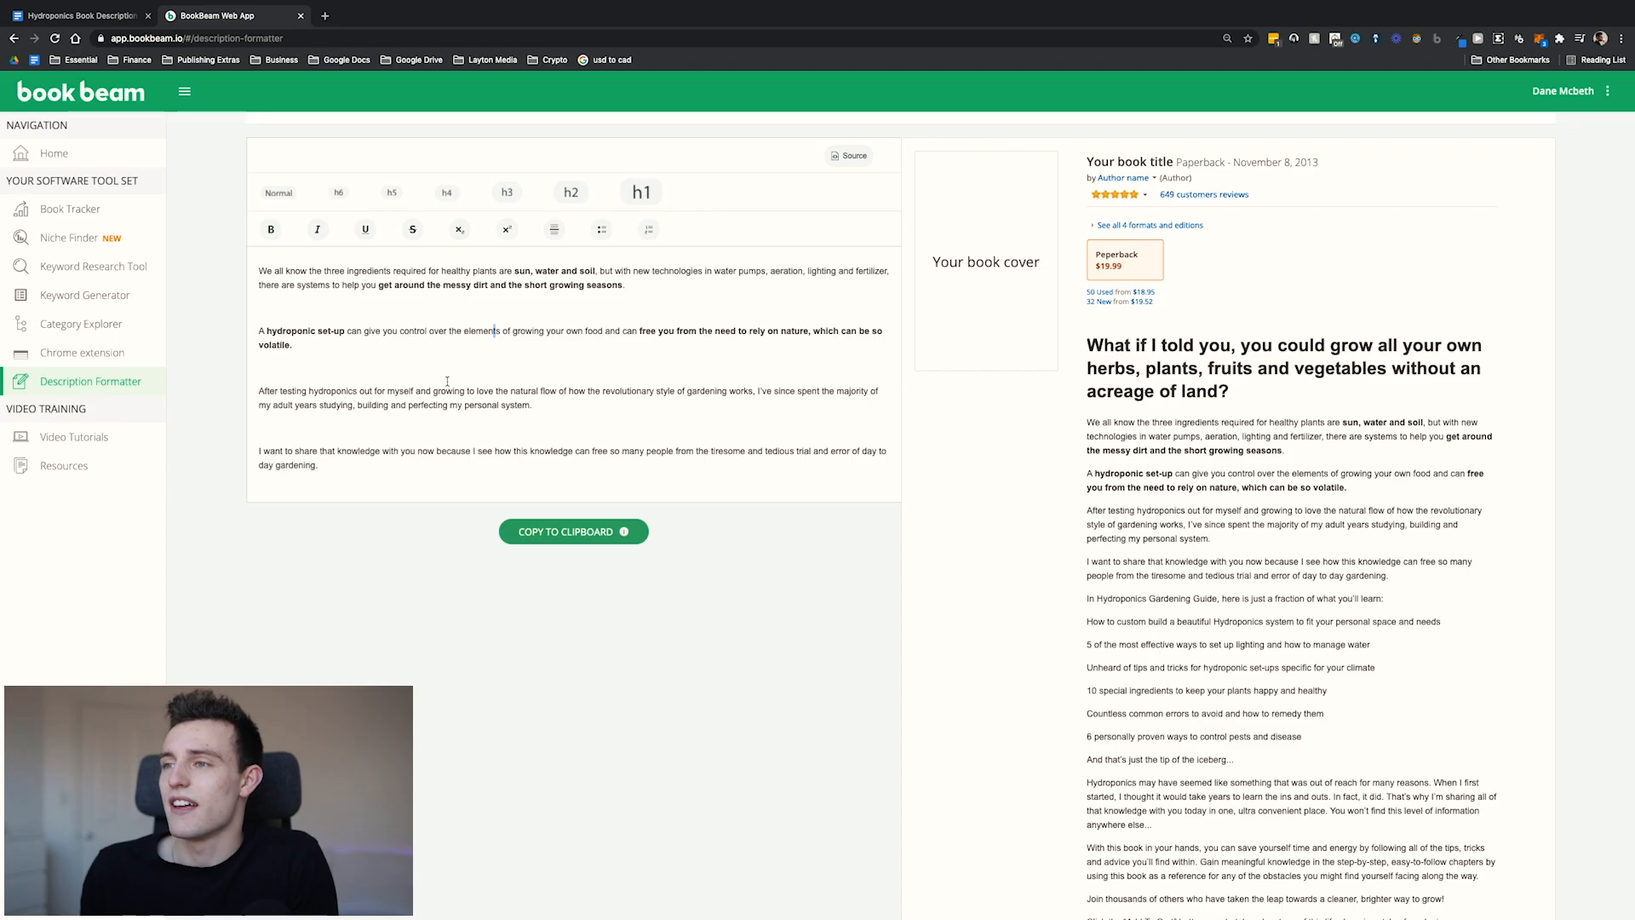
scroll(447, 425, up, 1)
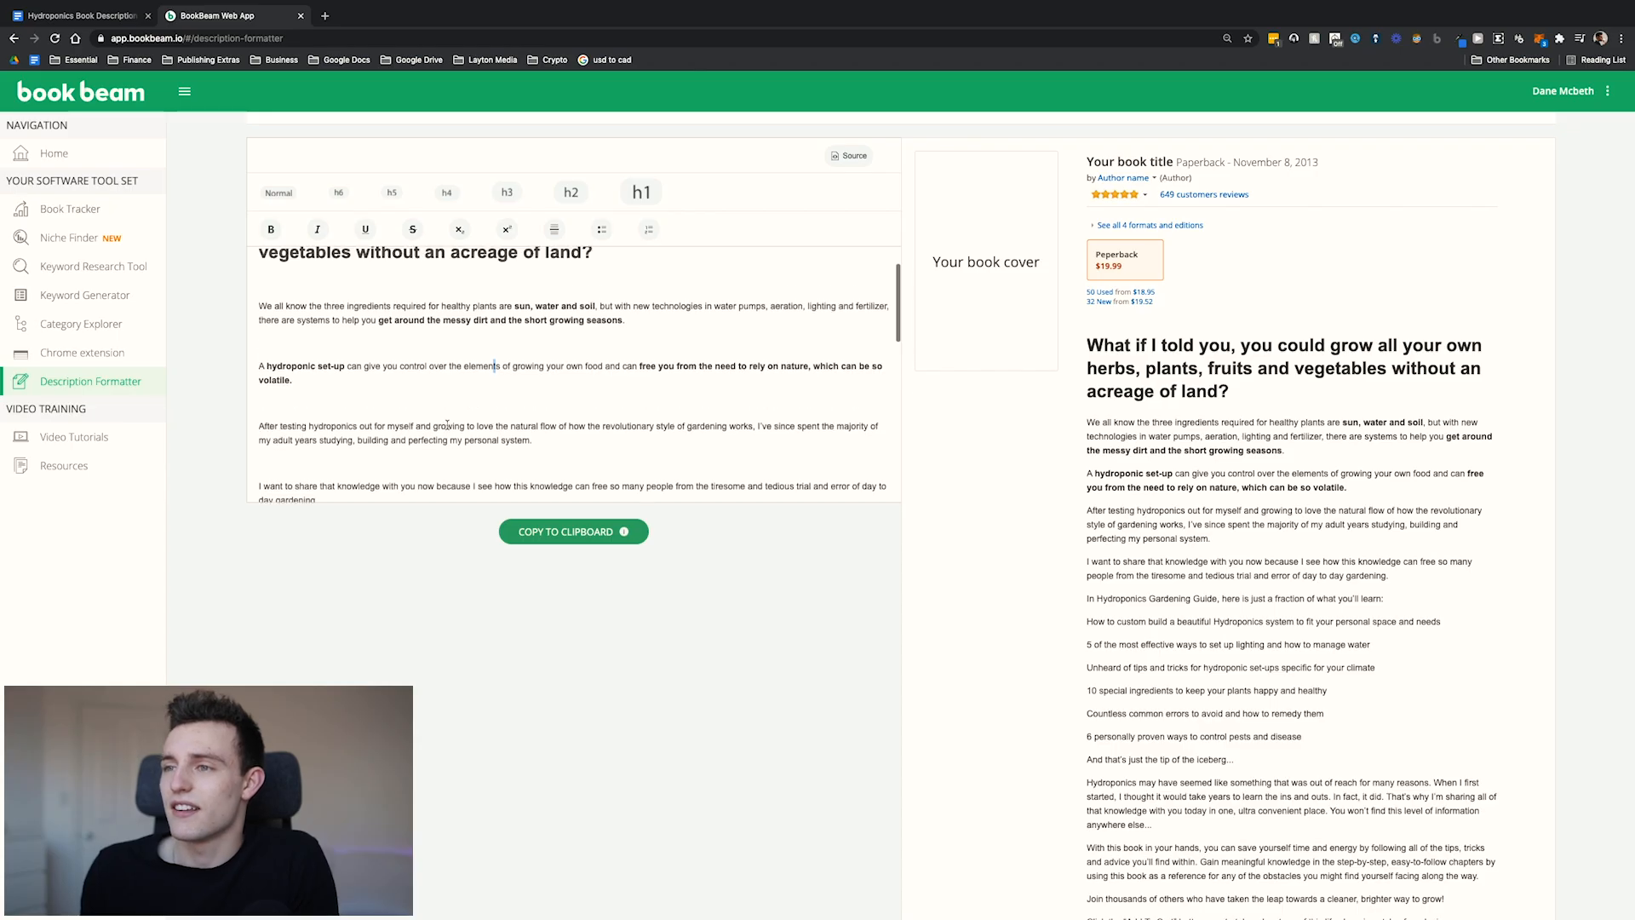
drag(267, 367, 398, 366)
click(398, 366)
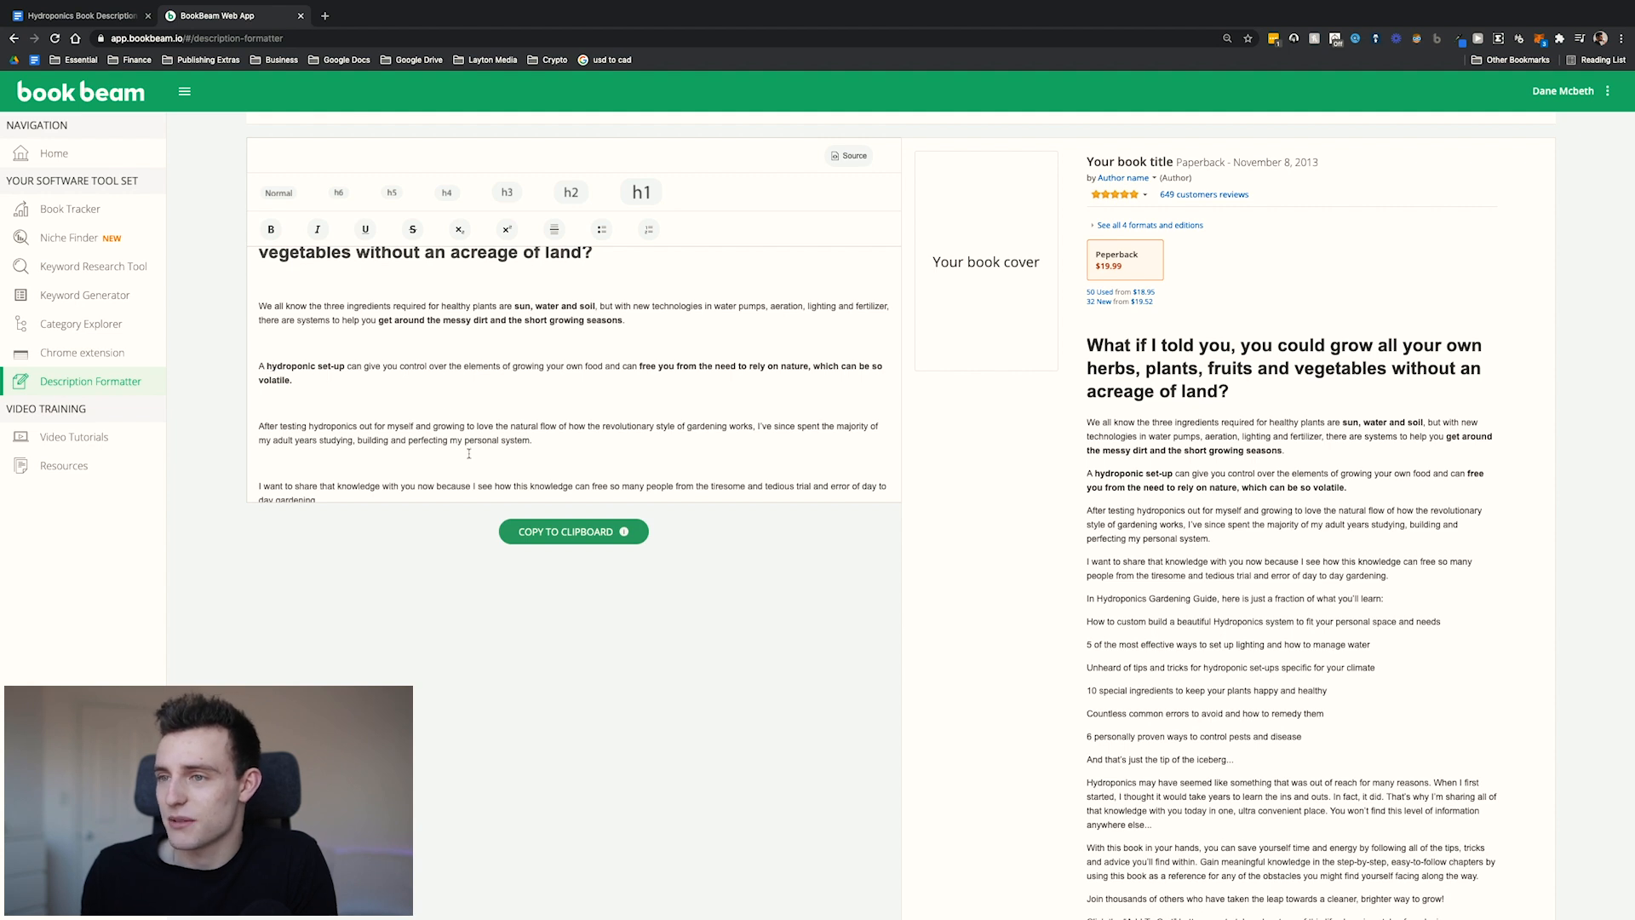
Bold and underline the book title "Hydroponics Gardening Guide" in the line introducing what readers will learn.
scroll(473, 452, down, 3)
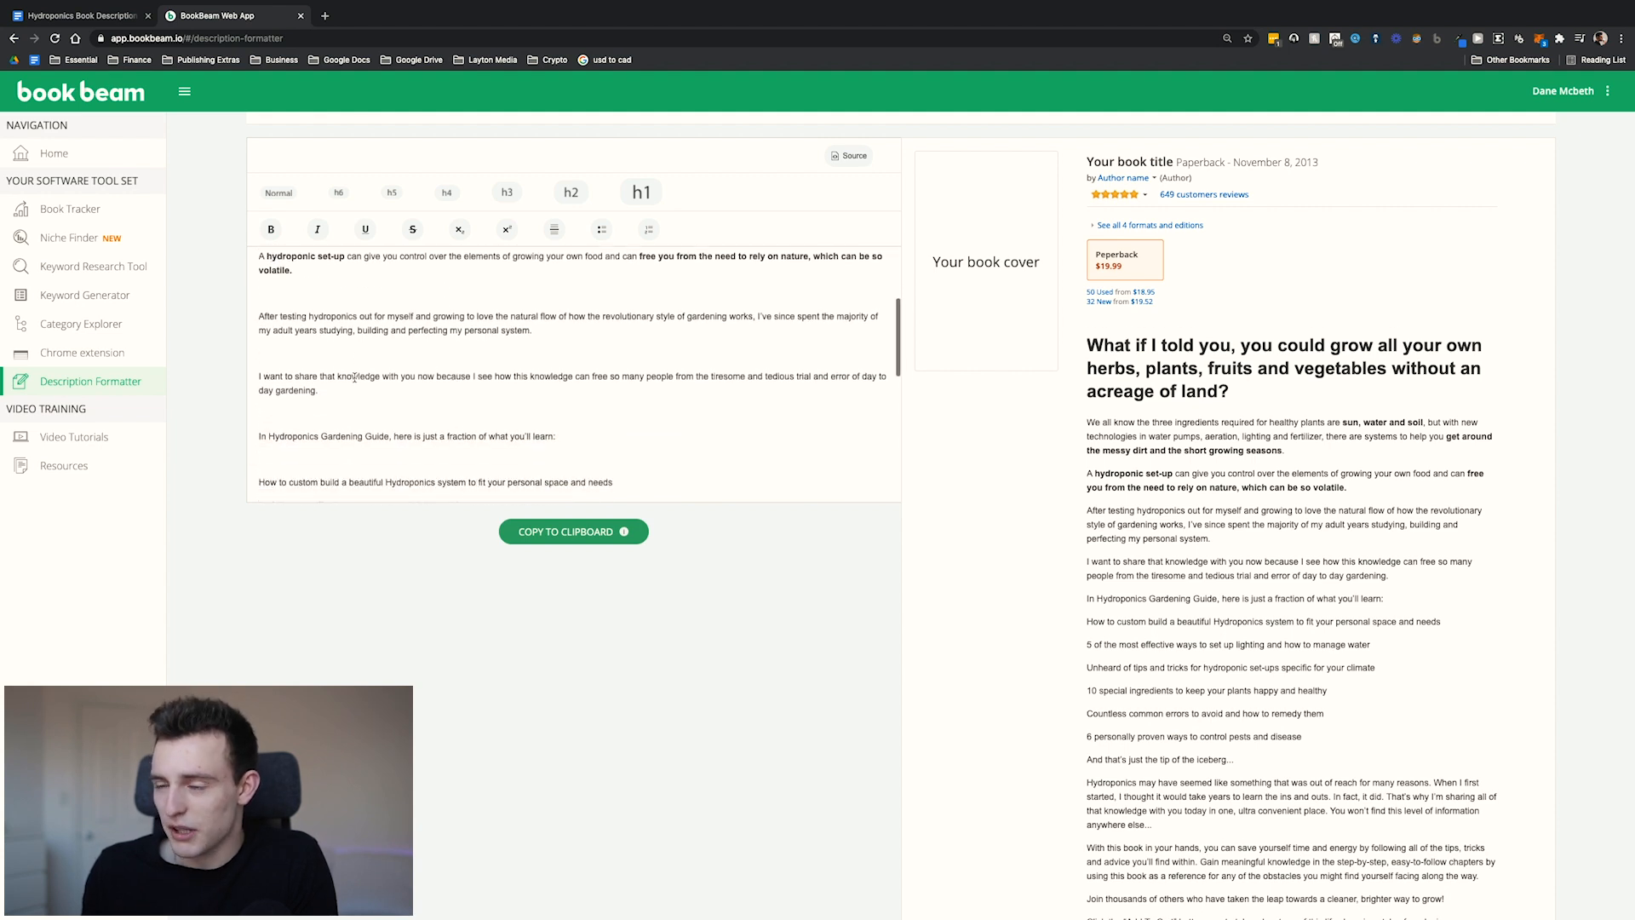
scroll(350, 388, down, 2)
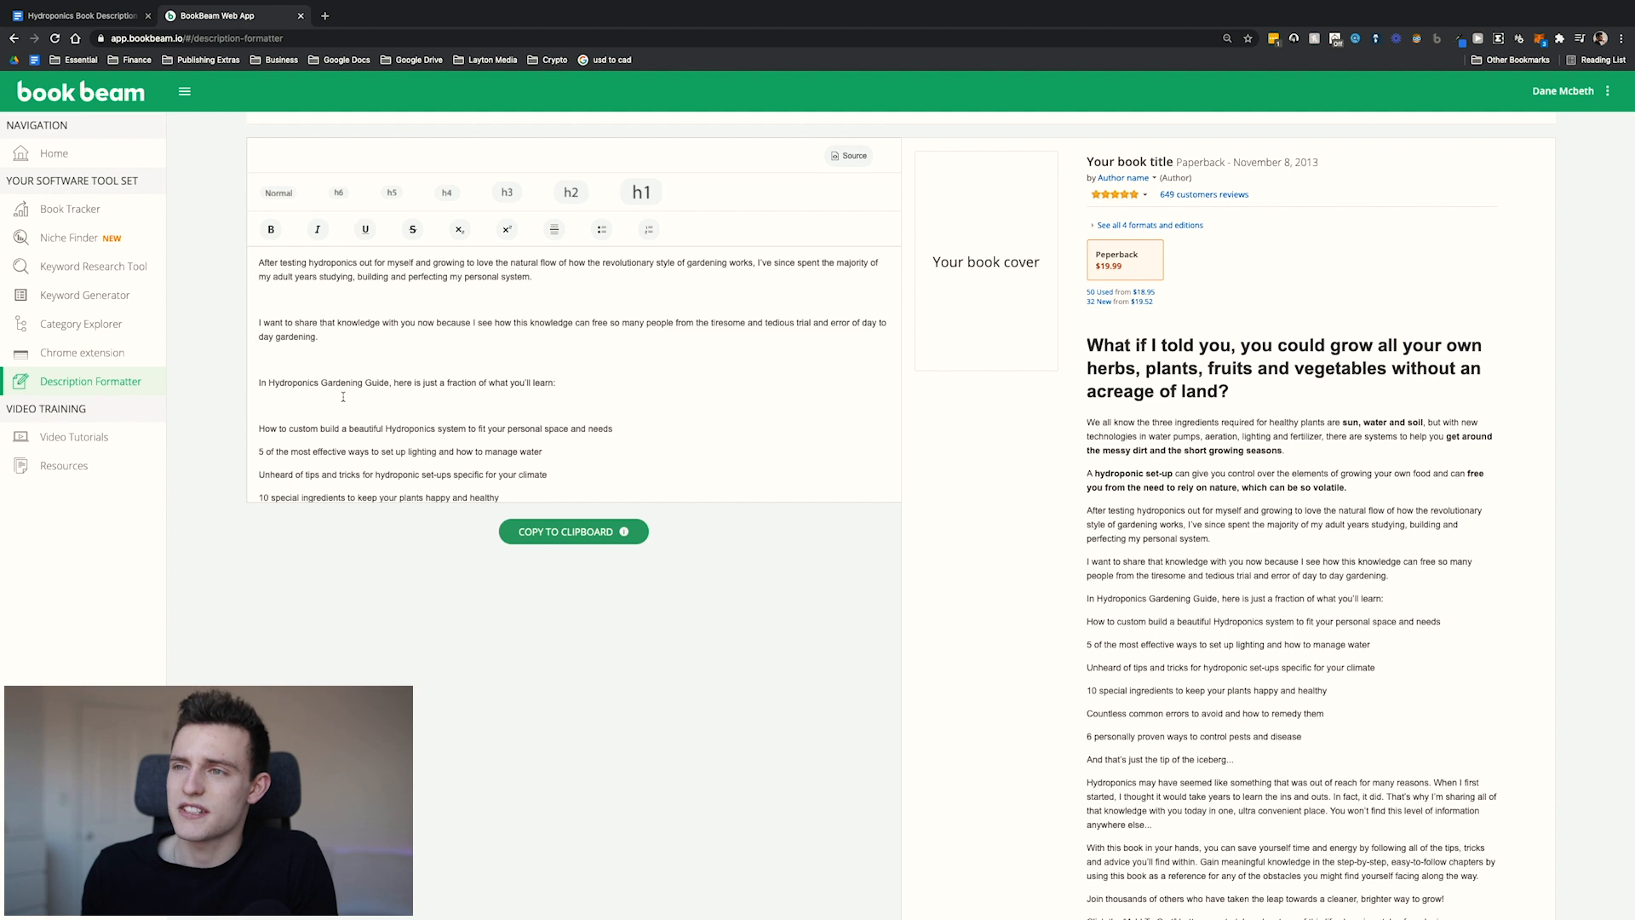
scroll(339, 451, down, 2)
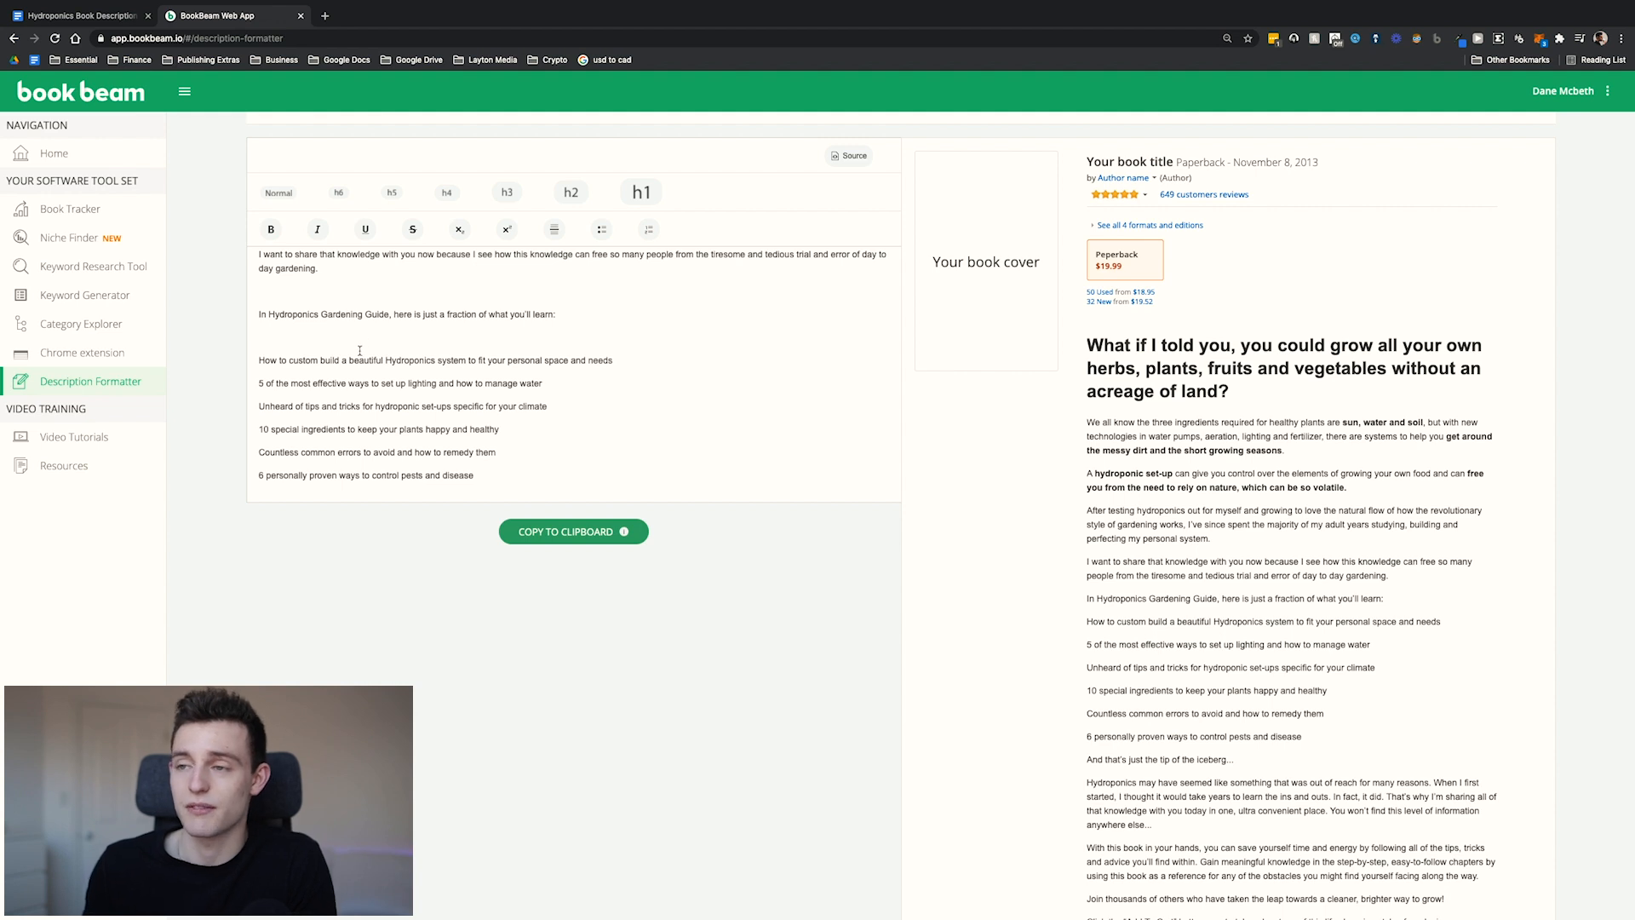
drag(269, 315, 385, 317)
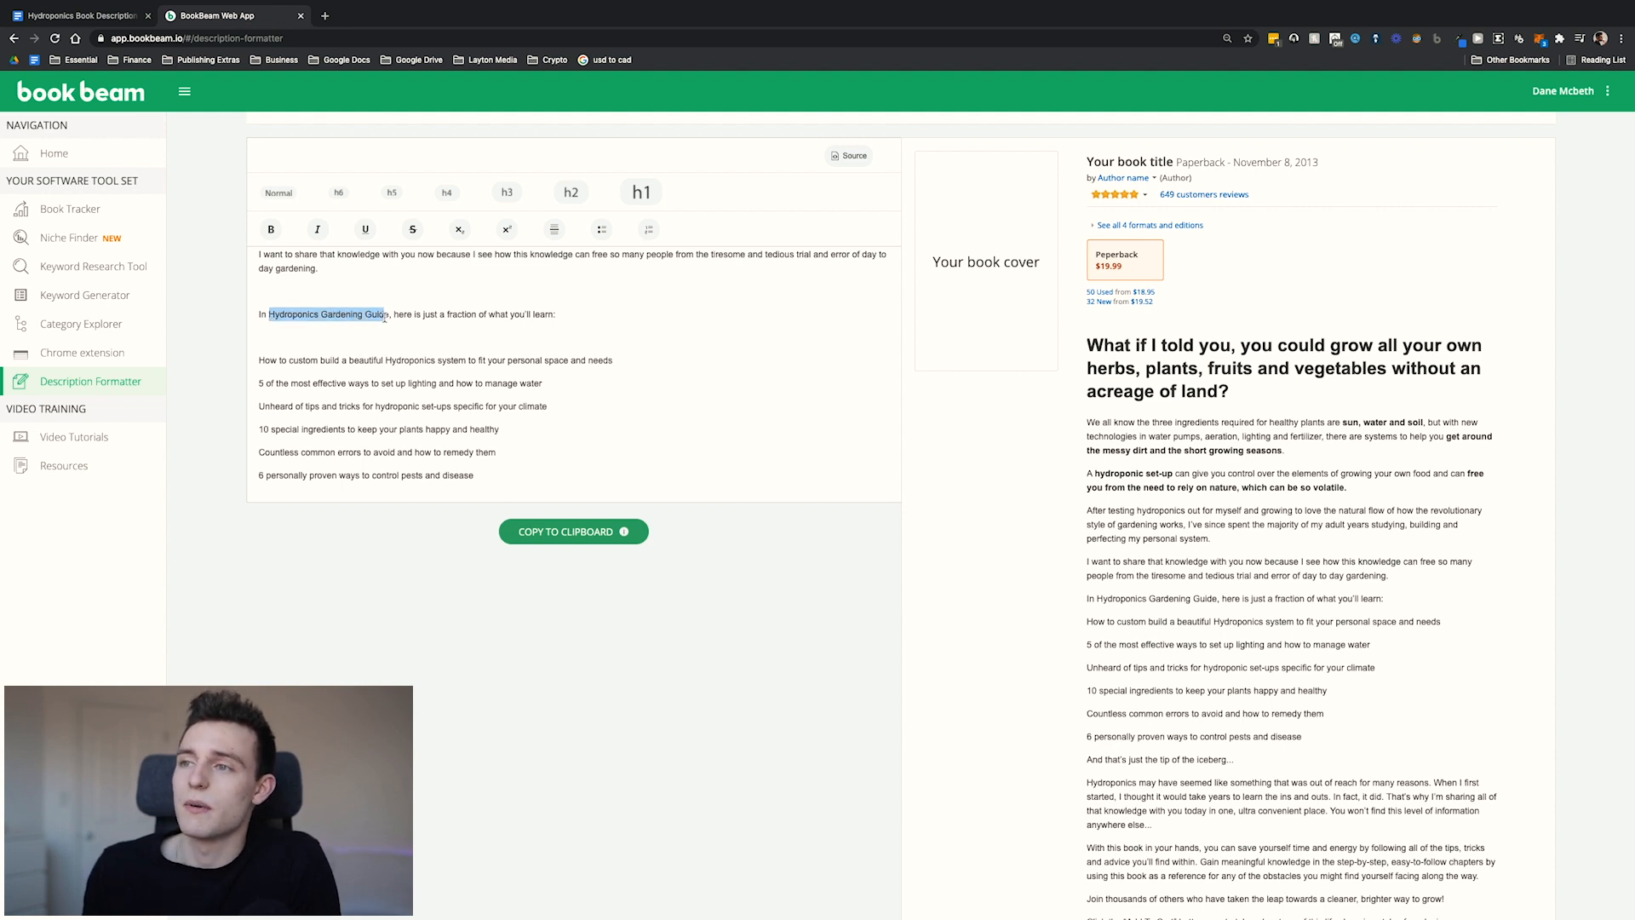
click(271, 230)
click(365, 229)
click(508, 385)
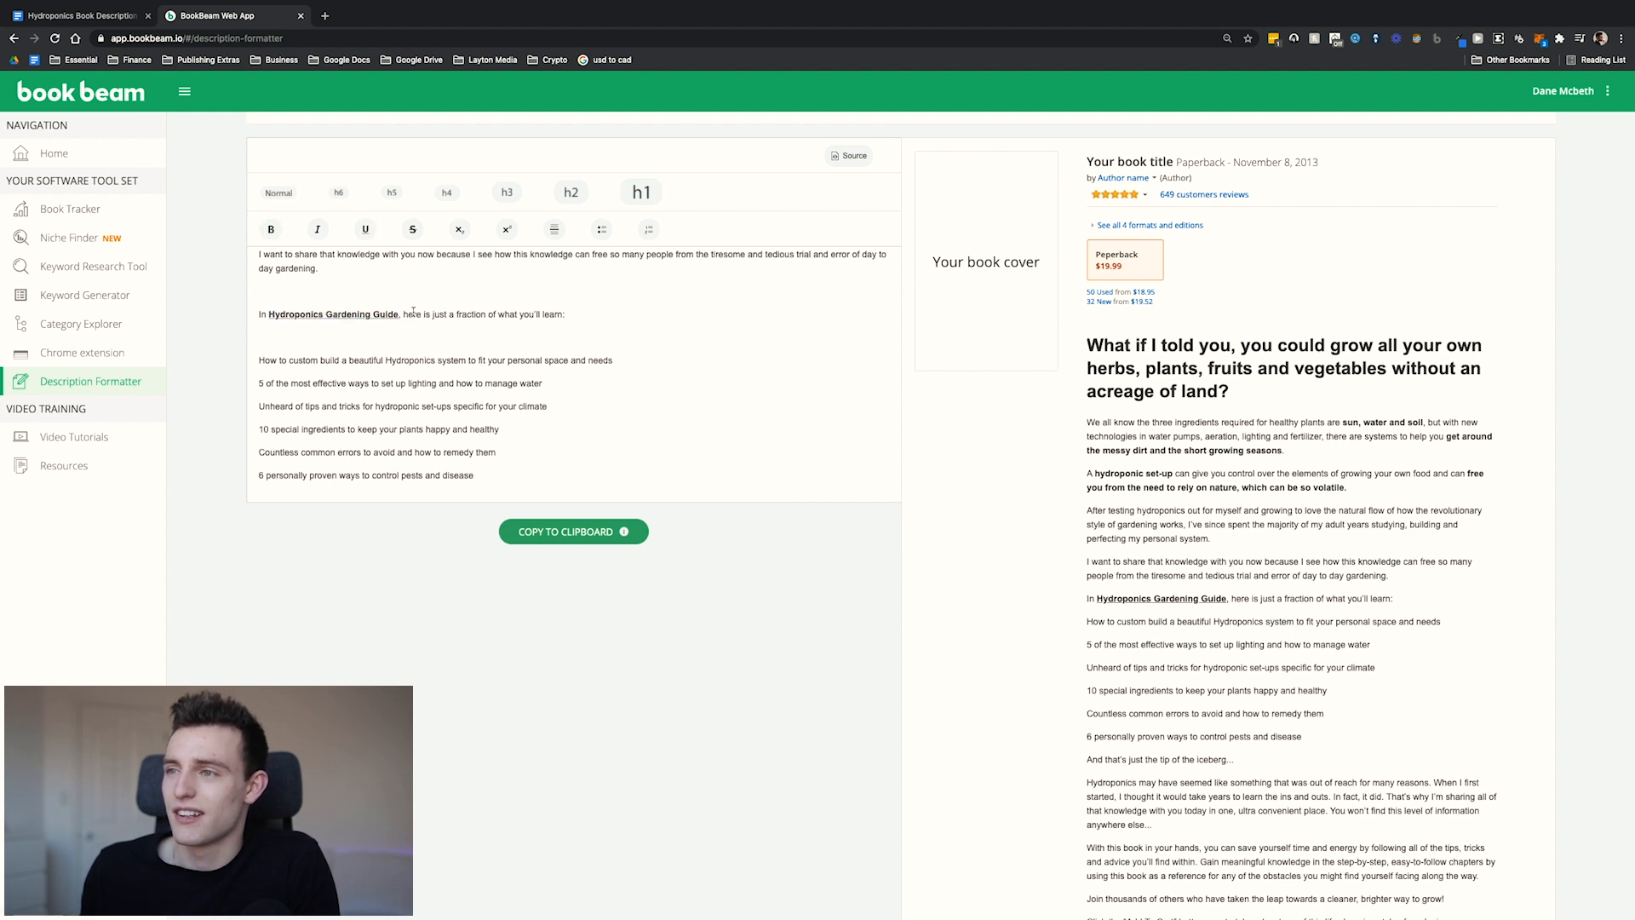
Italicize the word "fraction" in the line introducing what readers will learn.
double_click(467, 315)
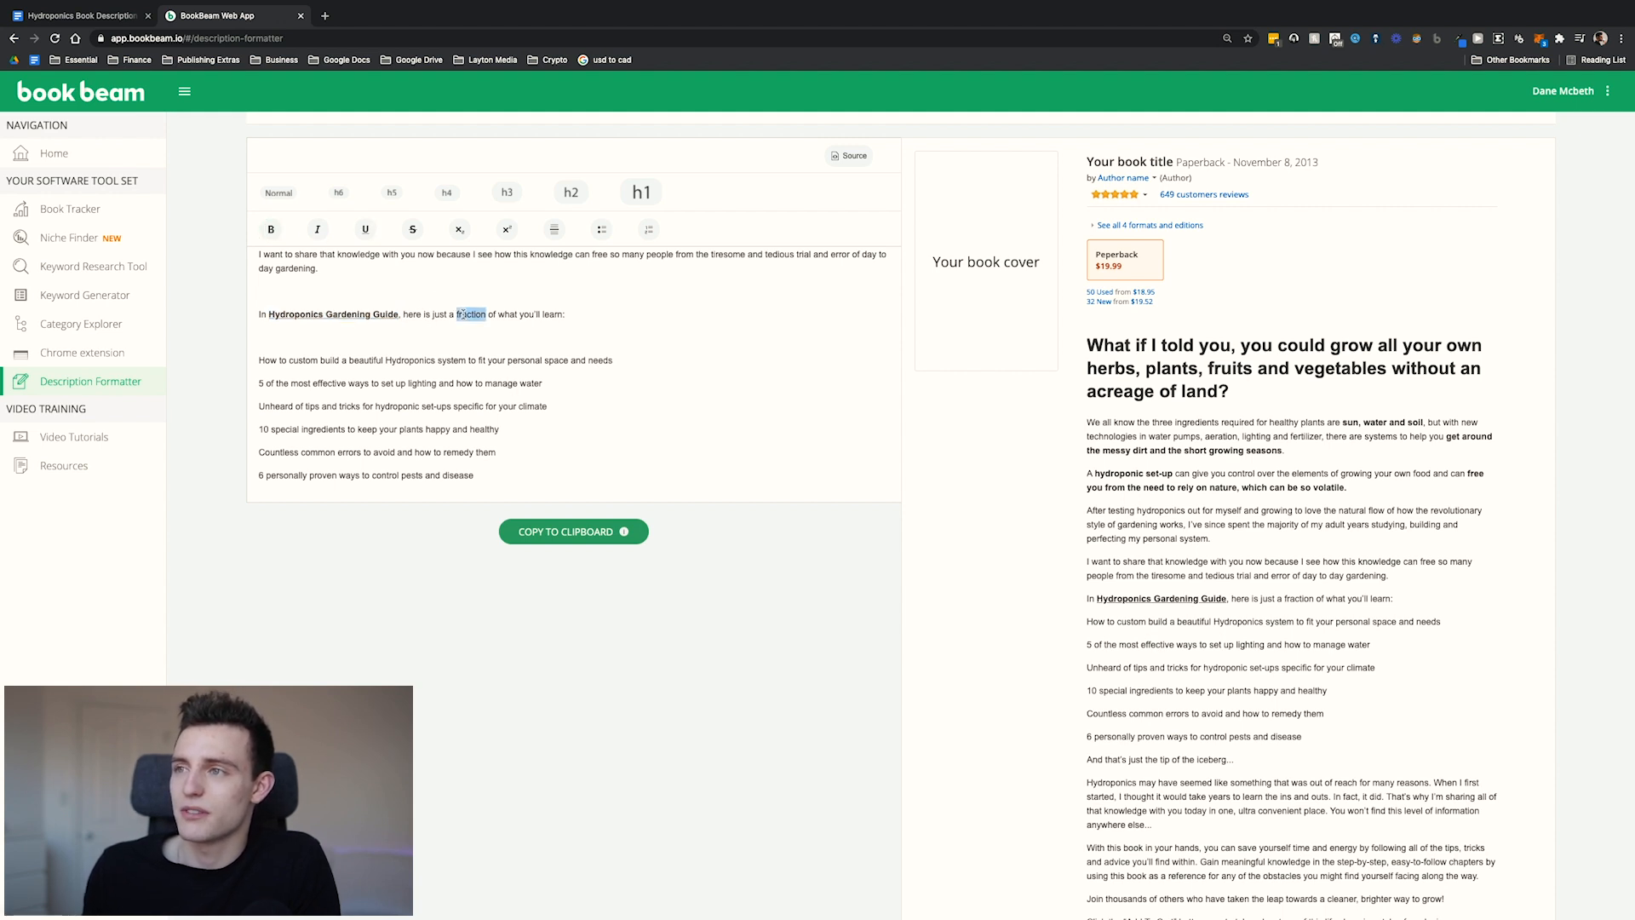
click(317, 229)
scroll(614, 355, down, 2)
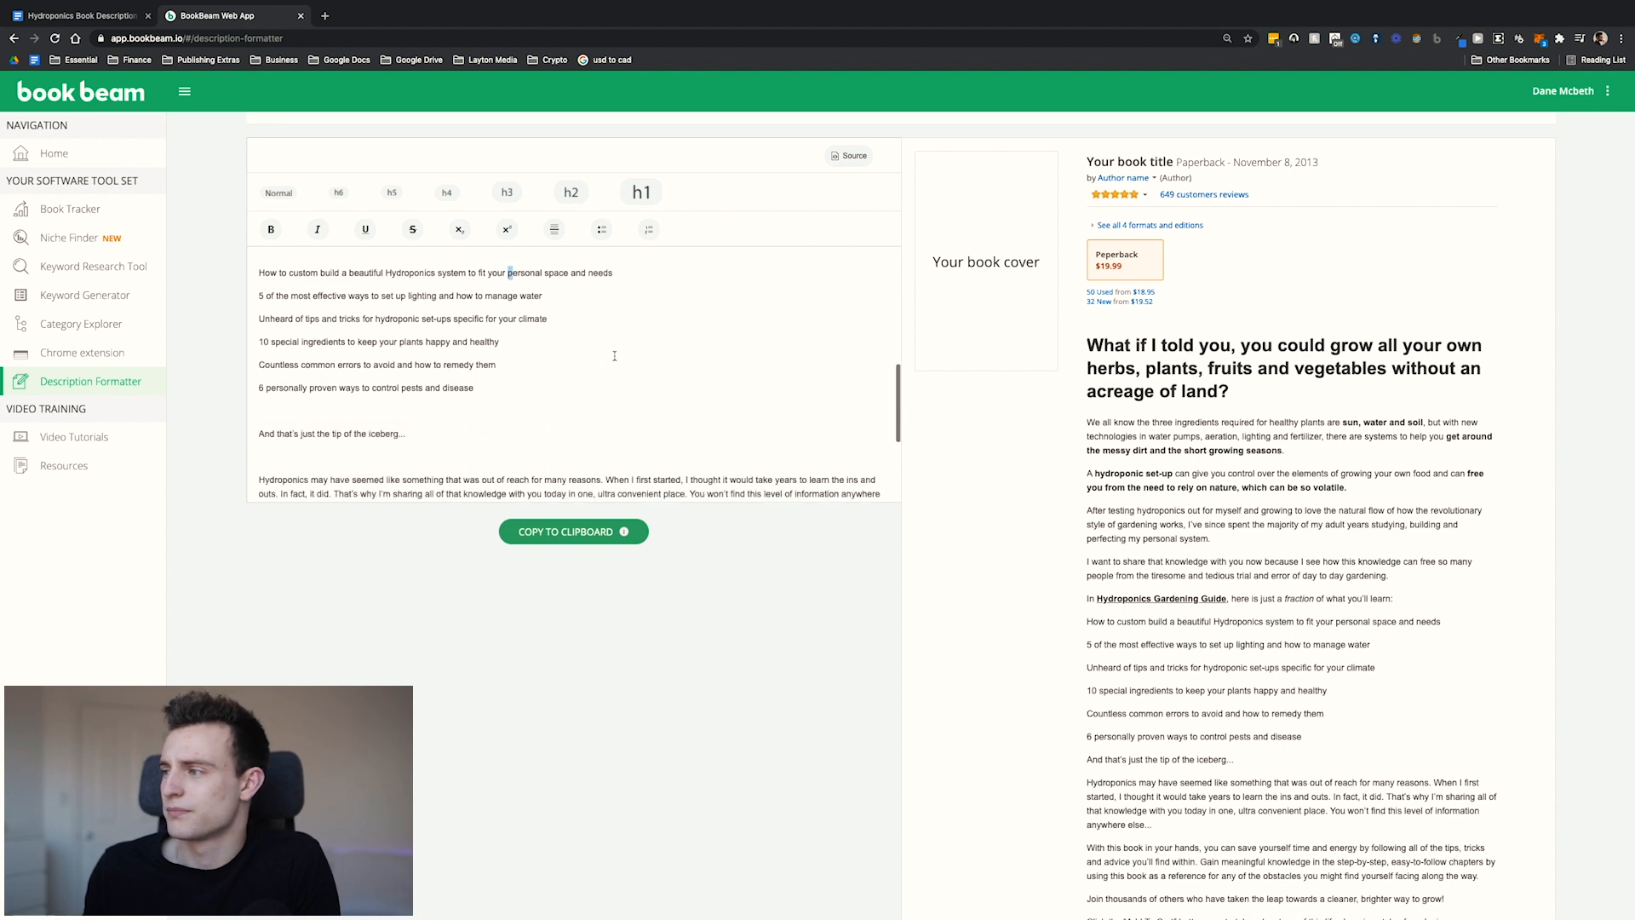
Bold "I've since spent the majority of my adult years studying, building and perfecting my personal system." and italicize "tiresome and tedious" in the paragraph below.
scroll(1265, 707, down, 1)
scroll(494, 338, up, 3)
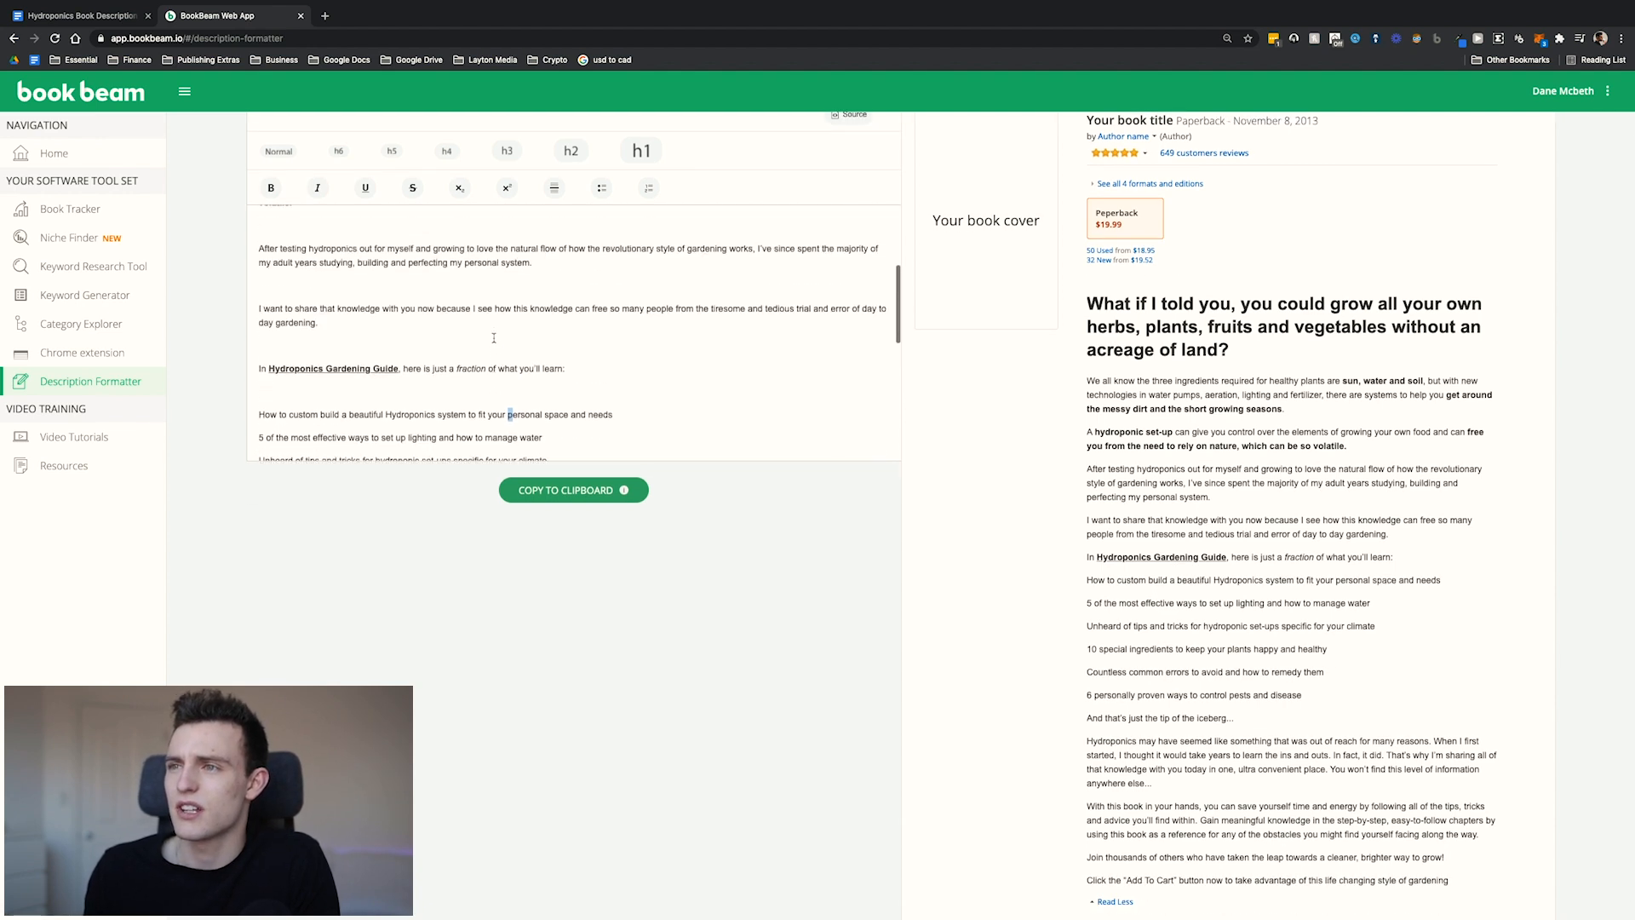
scroll(494, 338, up, 2)
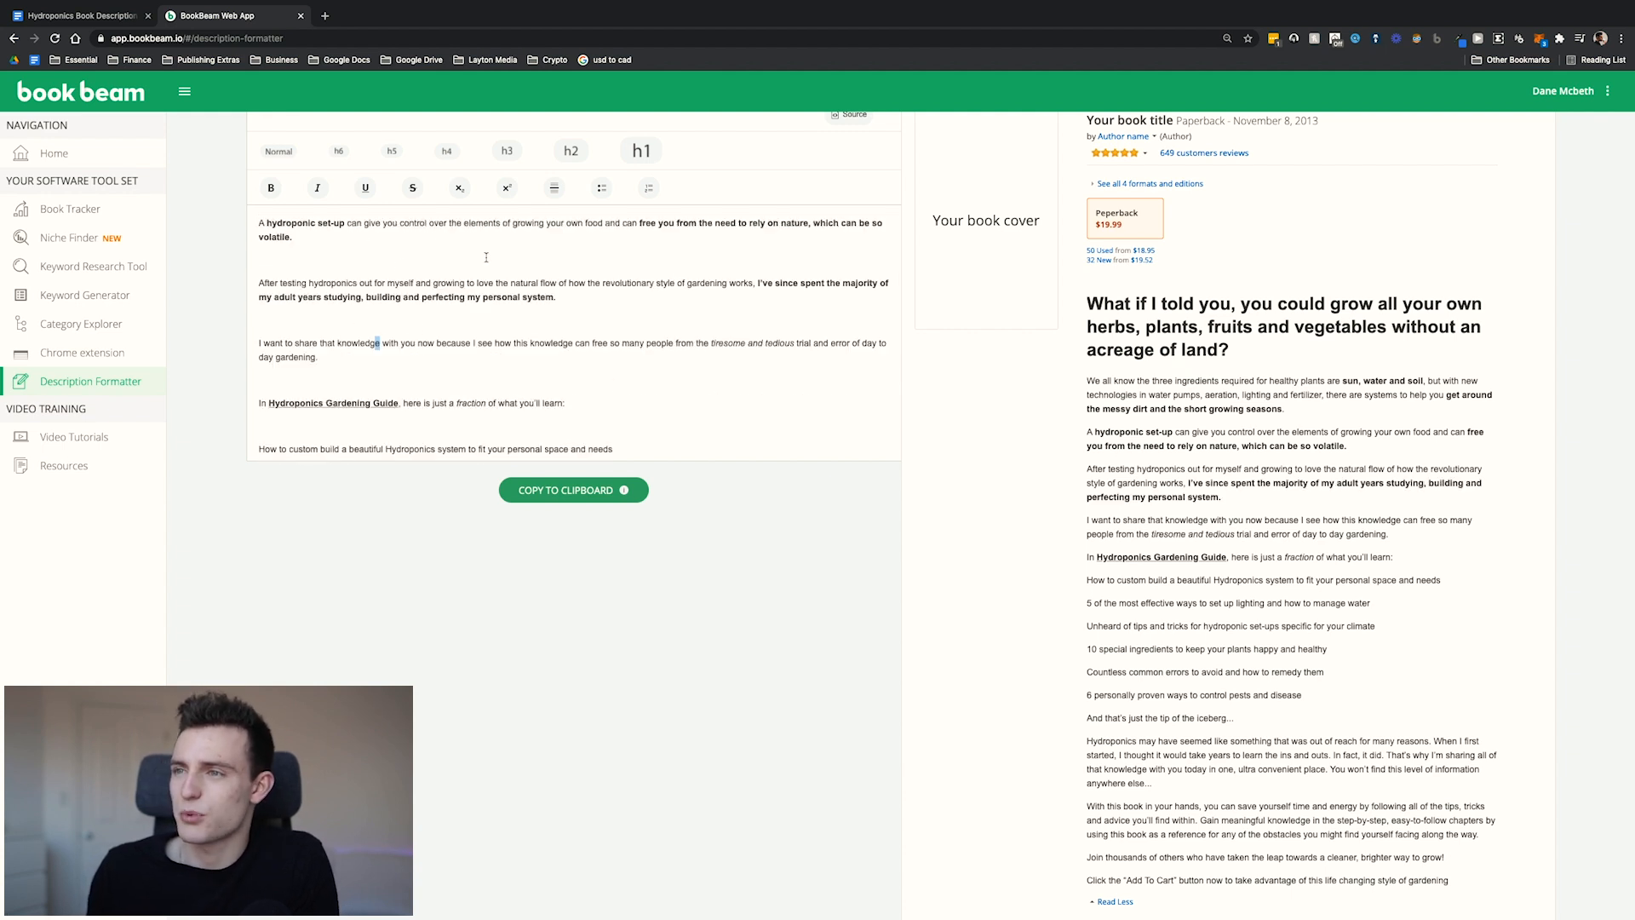
scroll(487, 257, down, 3)
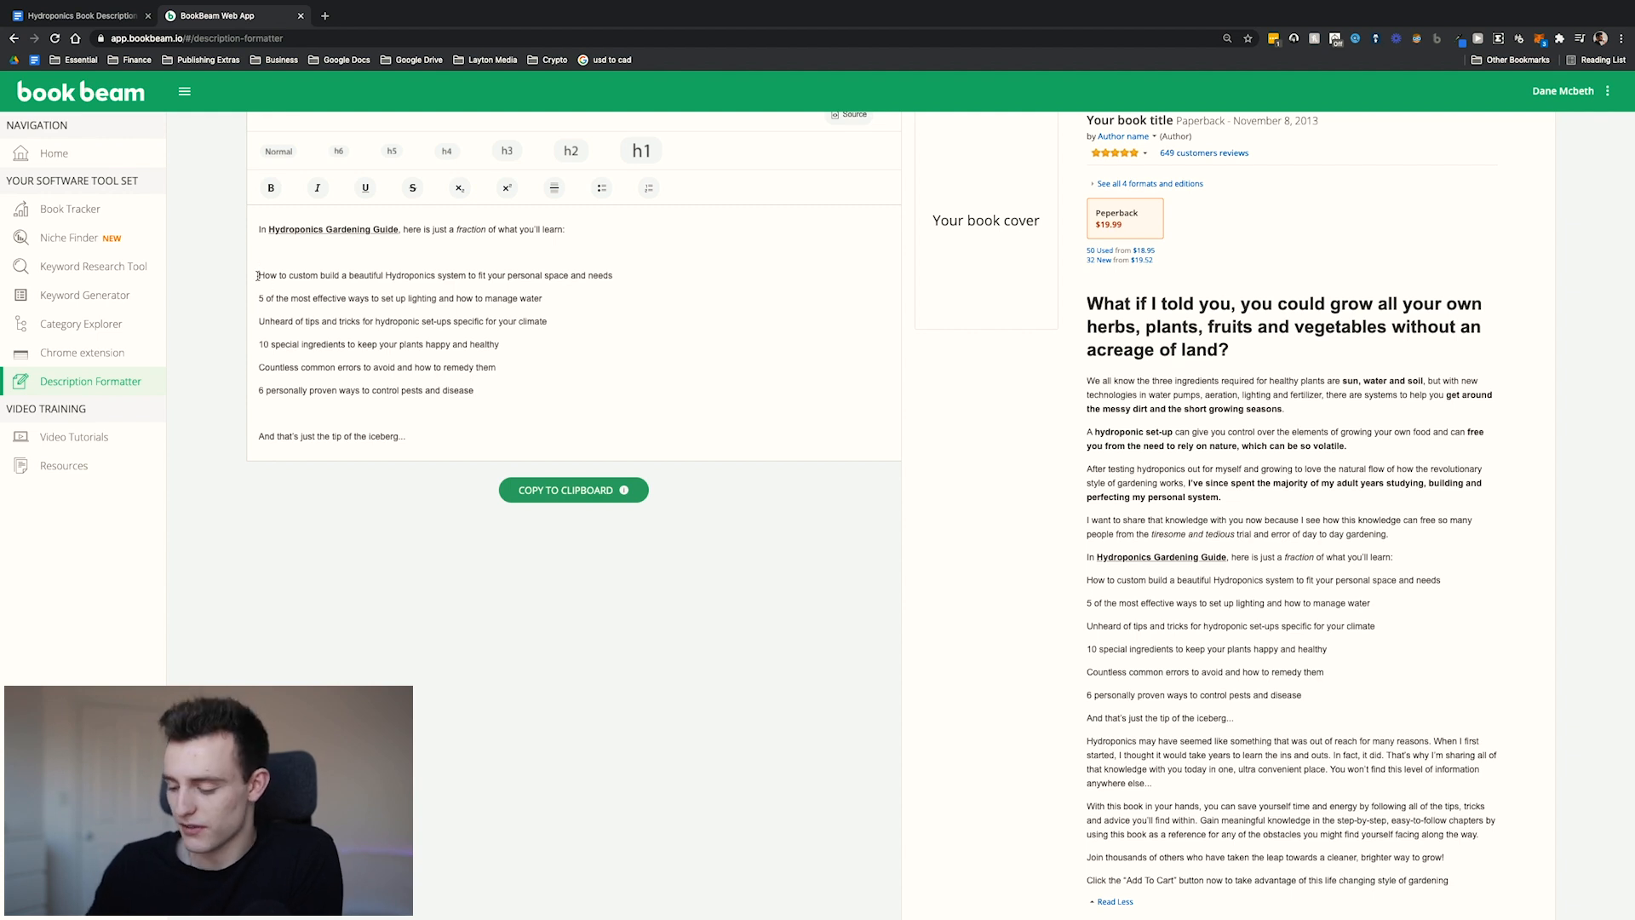
text(-)
key(BackSpace)
key(BackSpace)
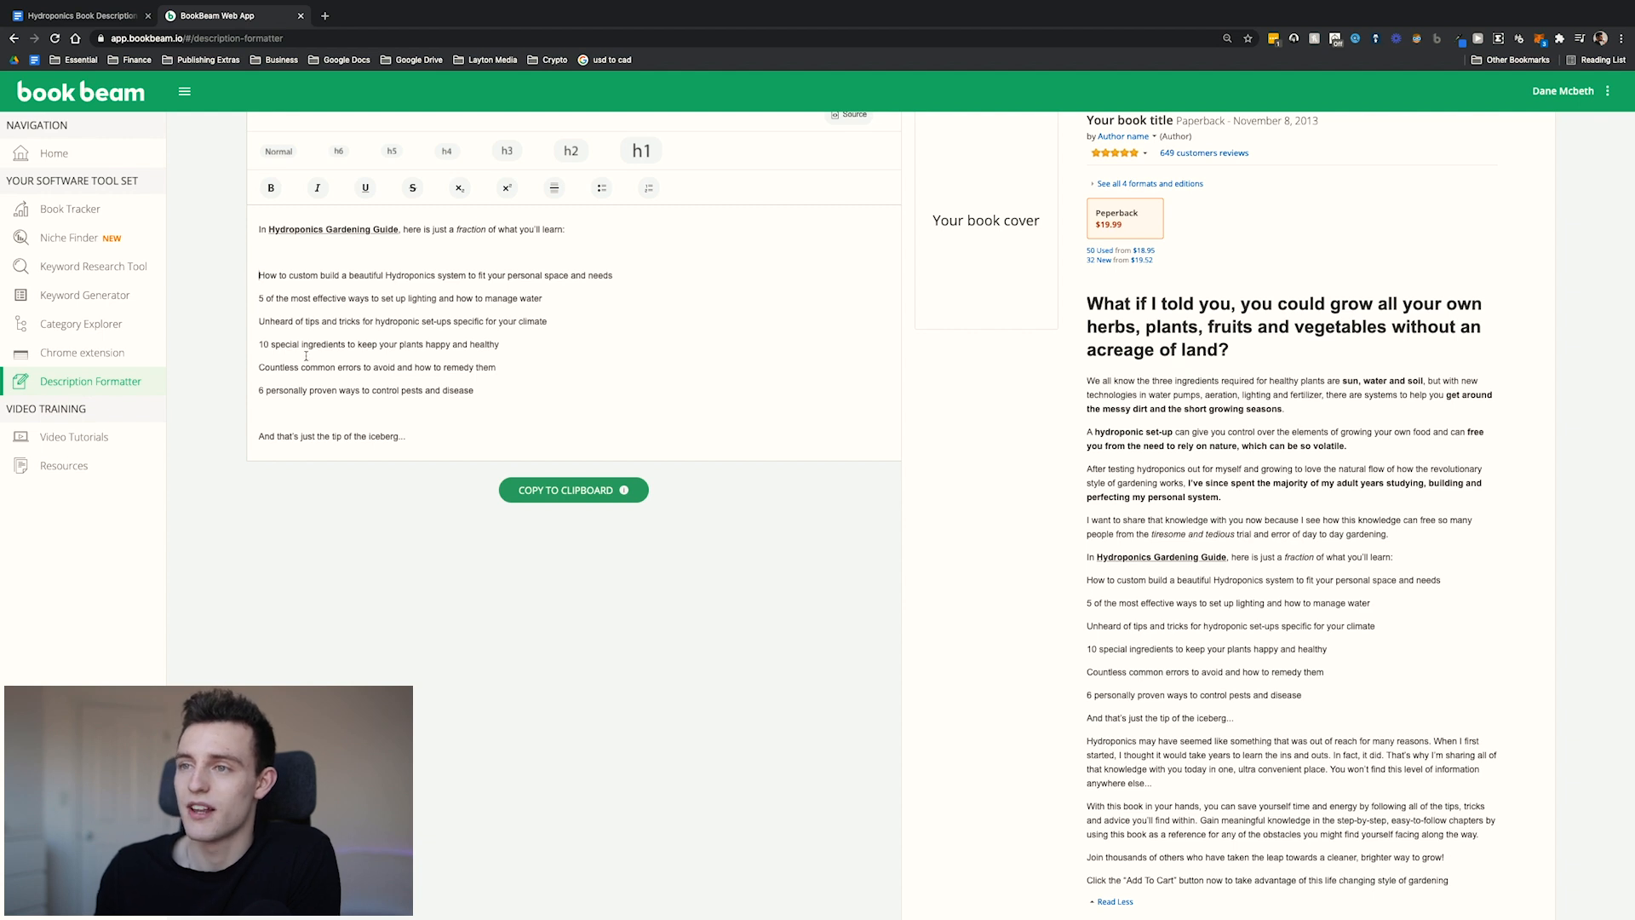
Turn the six learning points, from "How to custom build" to "6 personally proven ways", into a bulleted list.
click(613, 275)
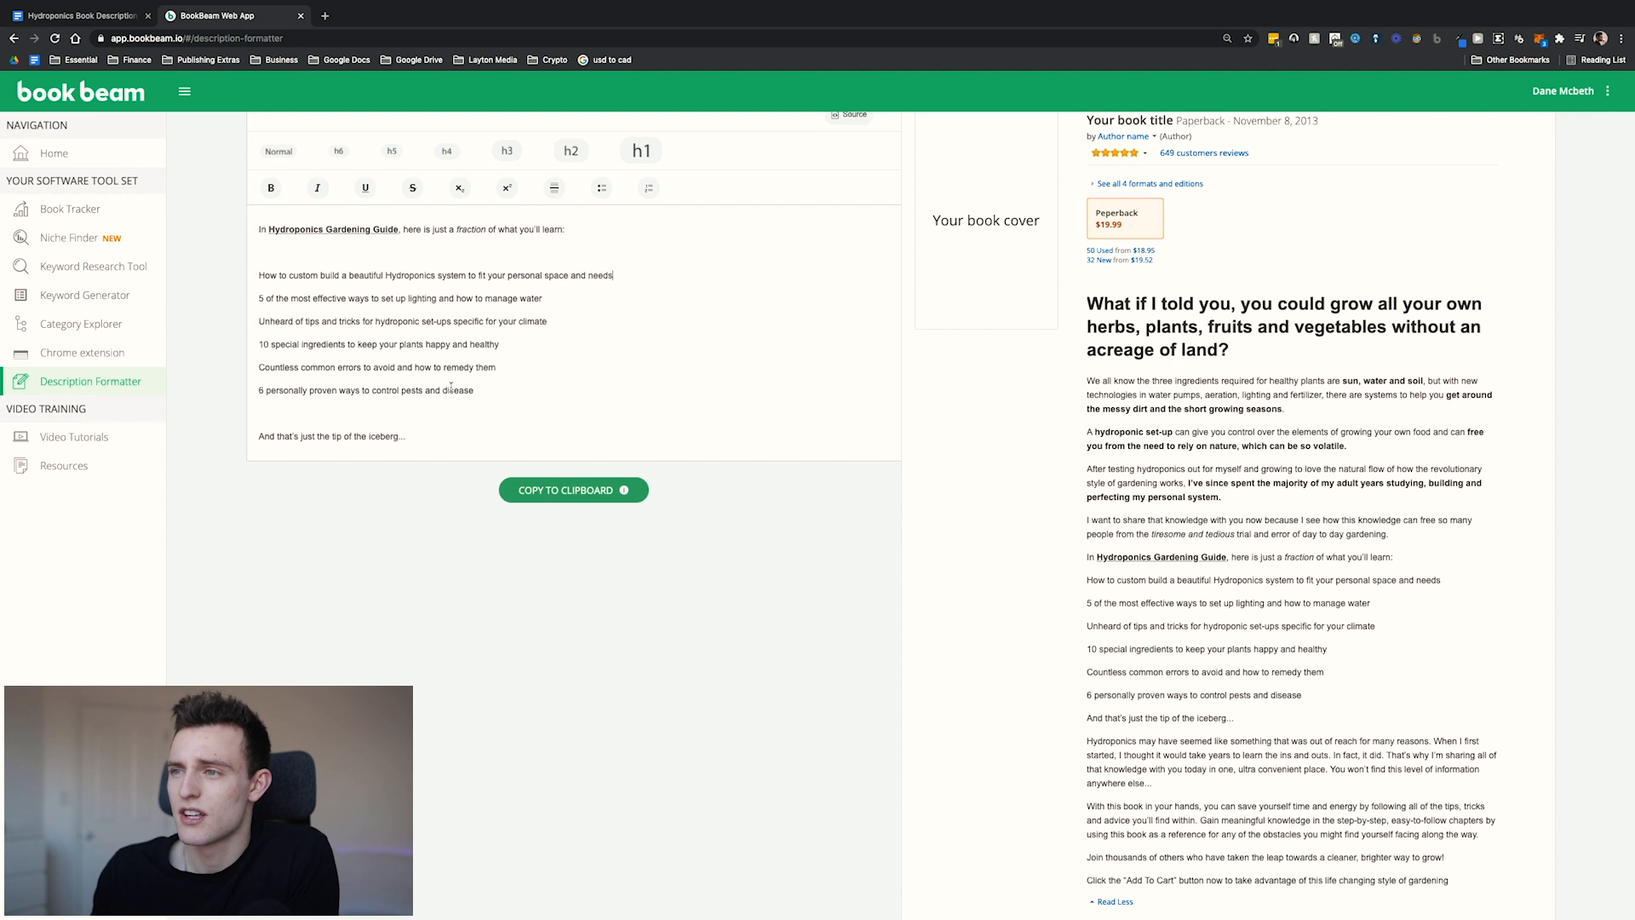
drag(474, 390, 256, 275)
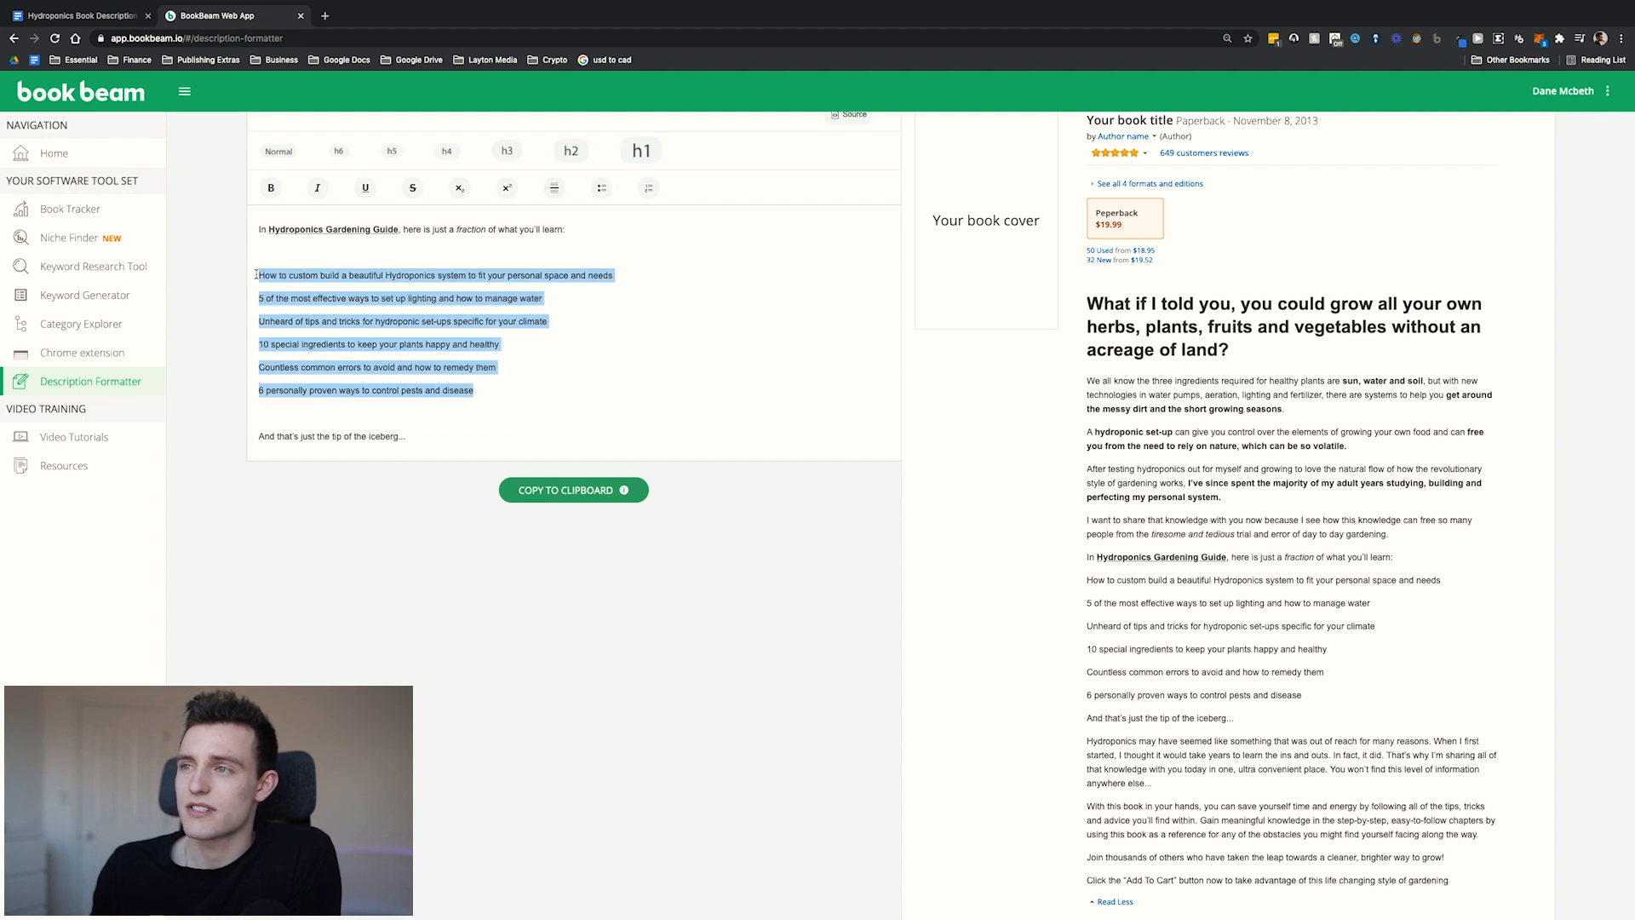
click(602, 187)
click(586, 367)
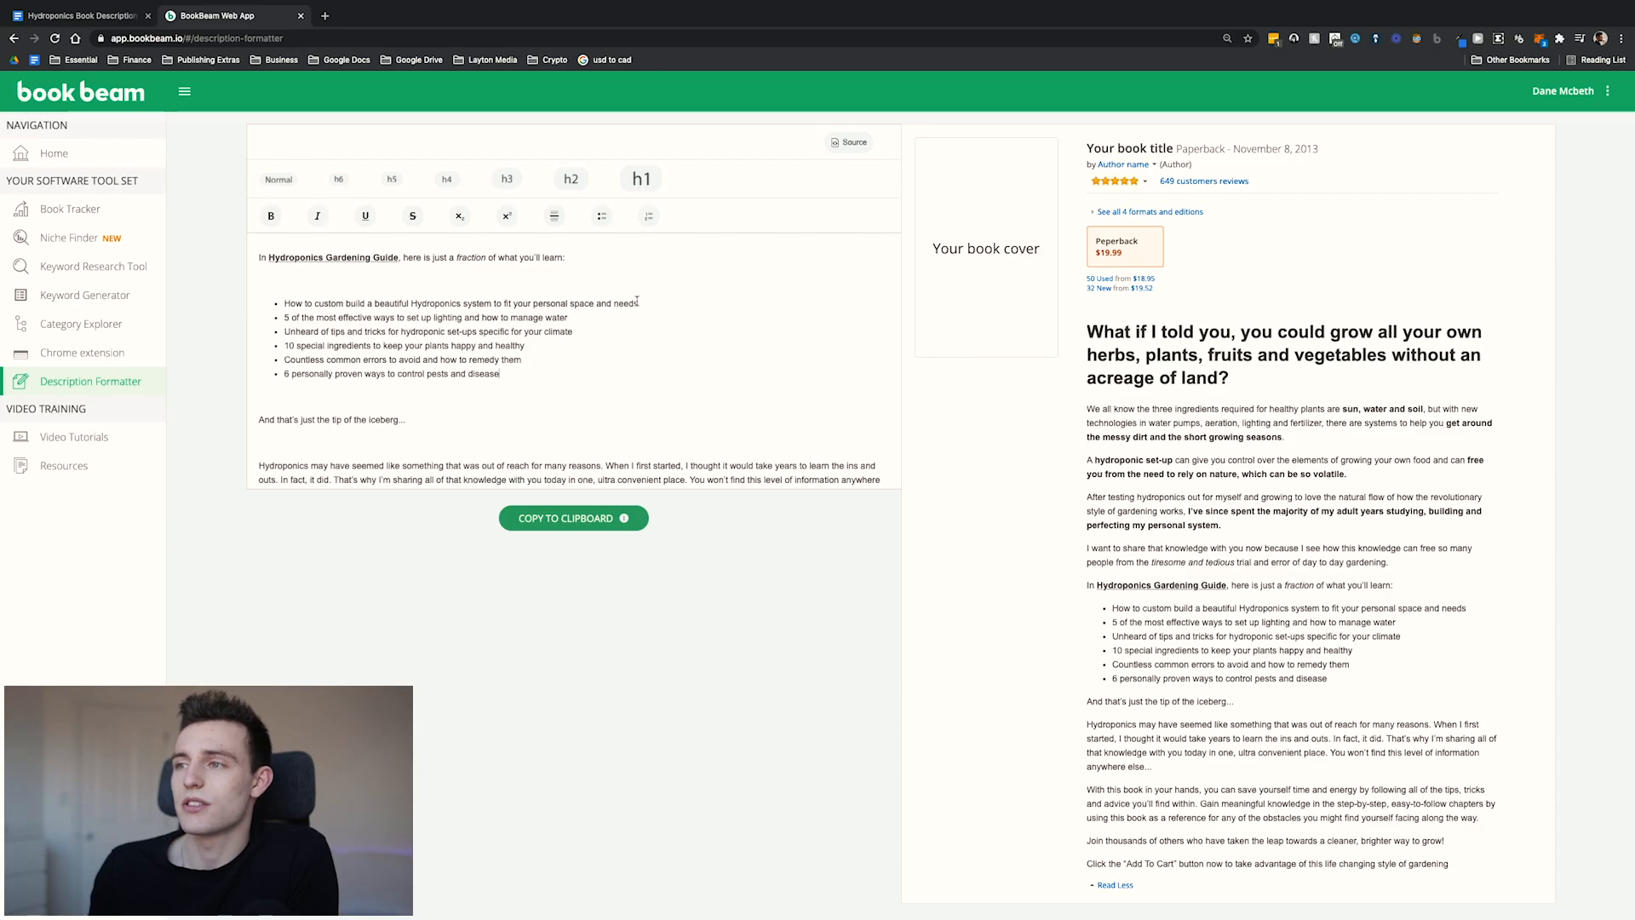
Bold "6 personally proven", "10 special ingredients" and "5 of the most effective ways" in the bulleted list.
drag(637, 302, 309, 298)
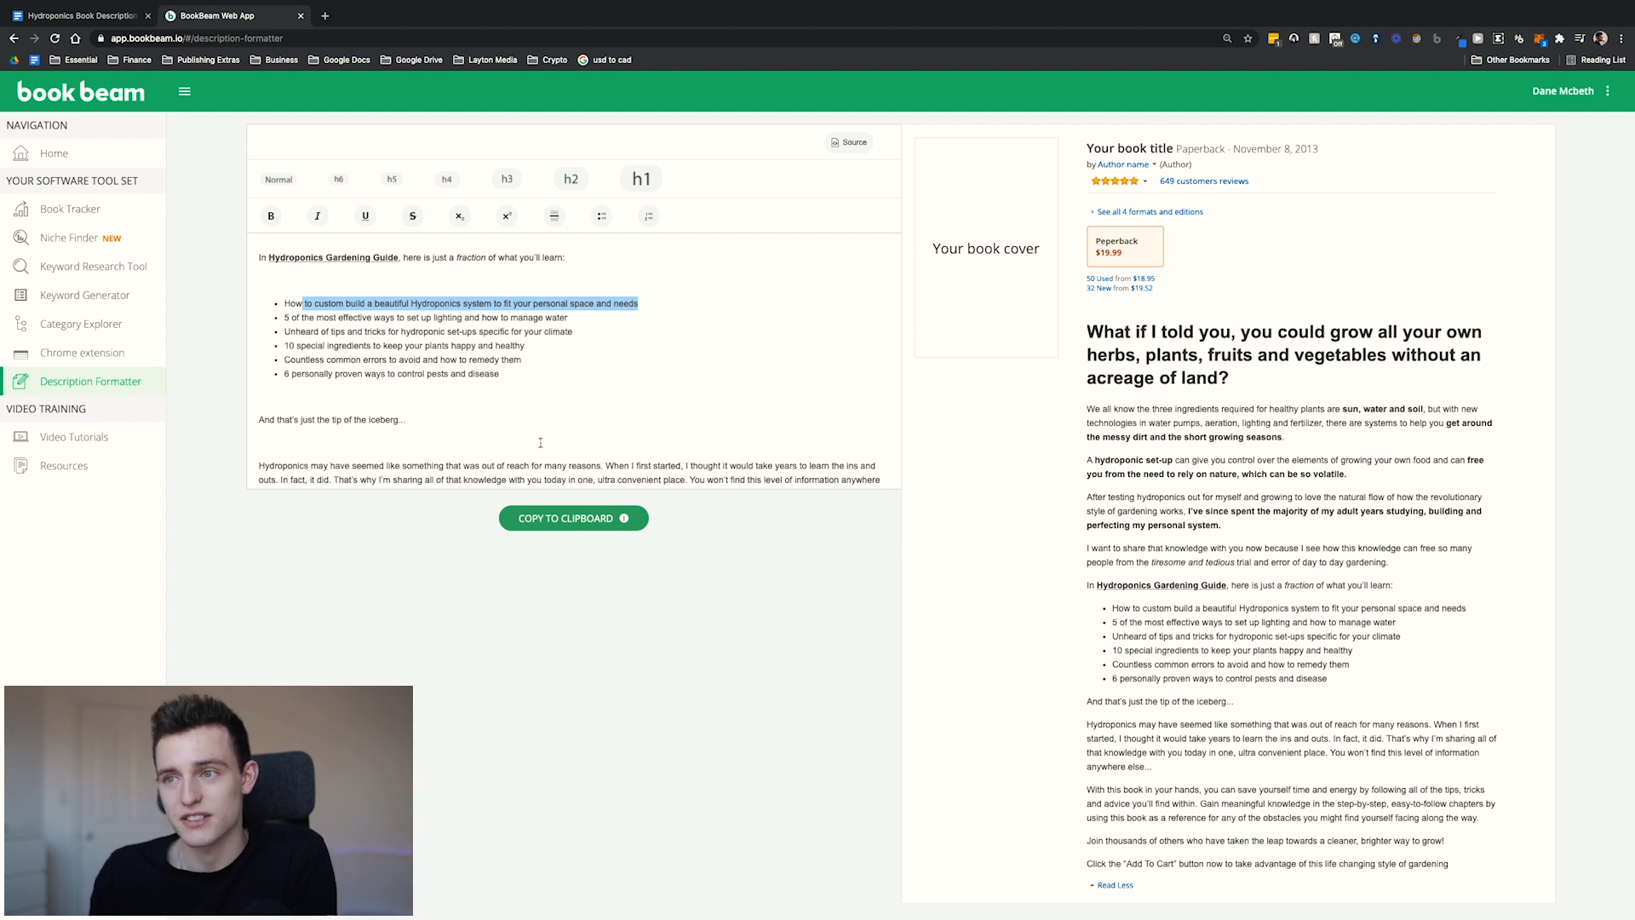
drag(289, 381, 363, 375)
key(ctrl+b)
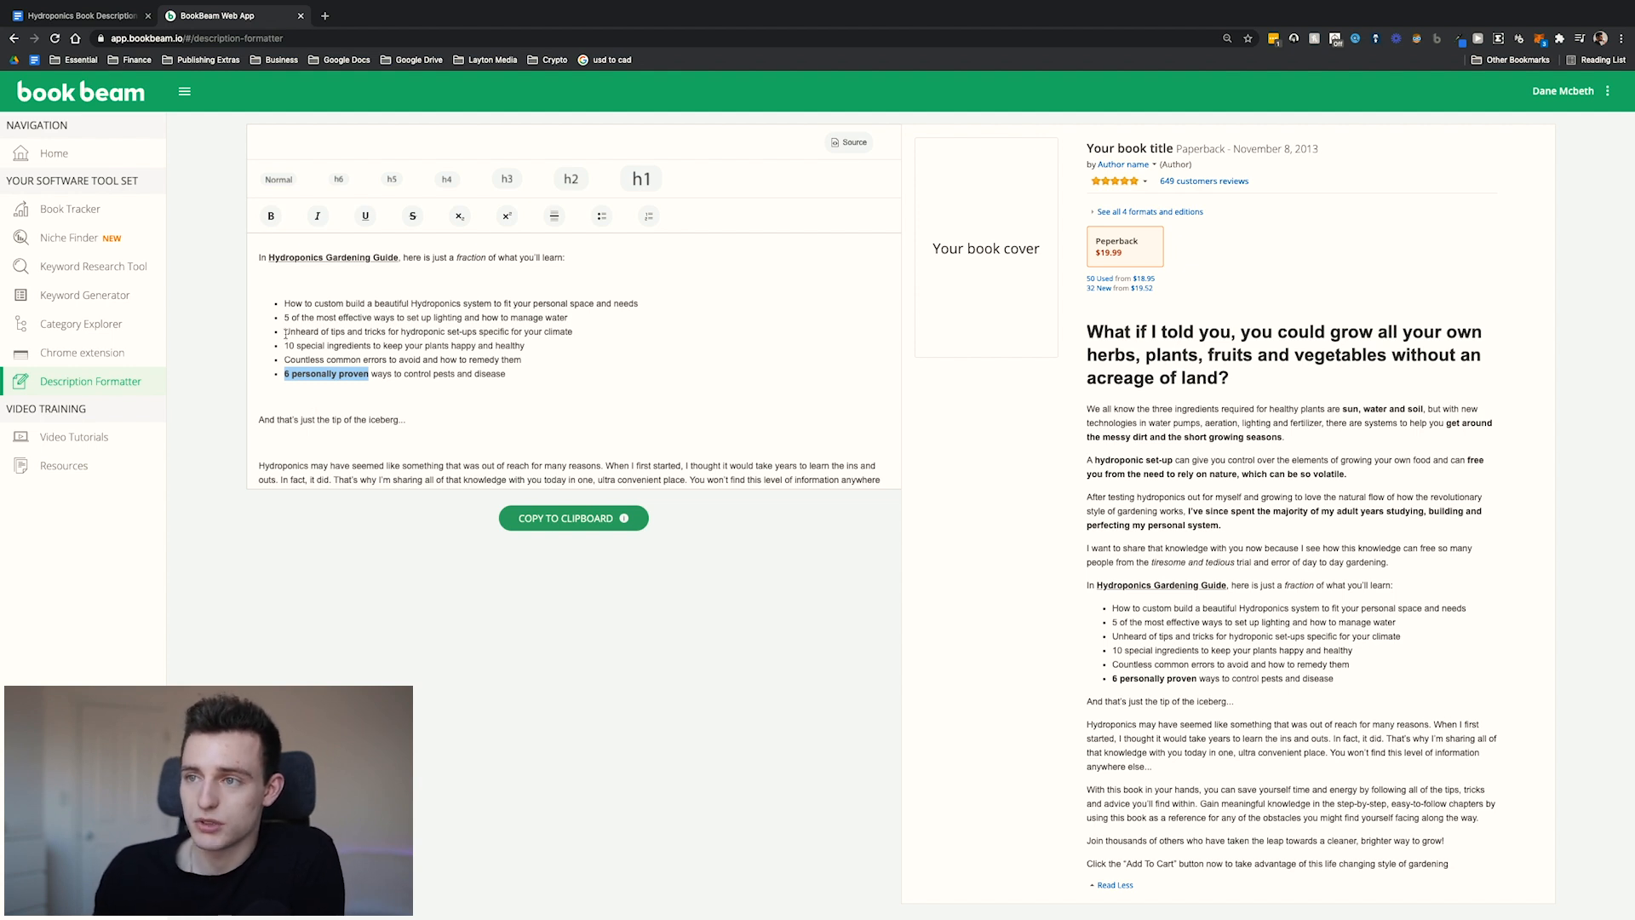
drag(287, 345, 373, 346)
key(ctrl+b)
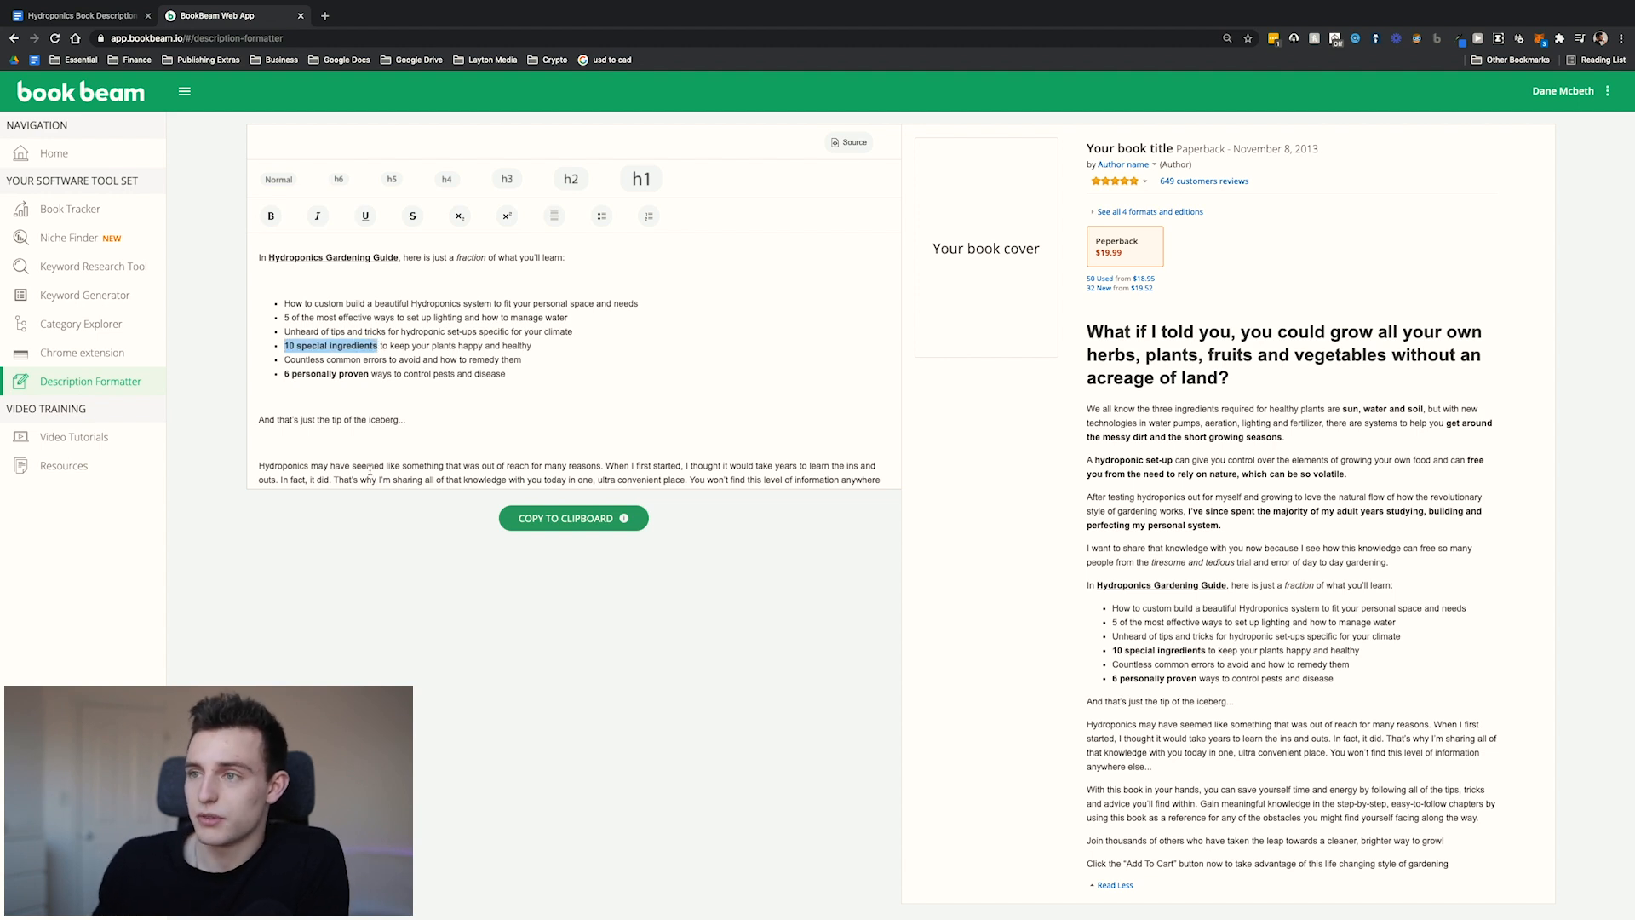
scroll(572, 364, up, 1)
drag(284, 323, 394, 324)
key(ctrl+b)
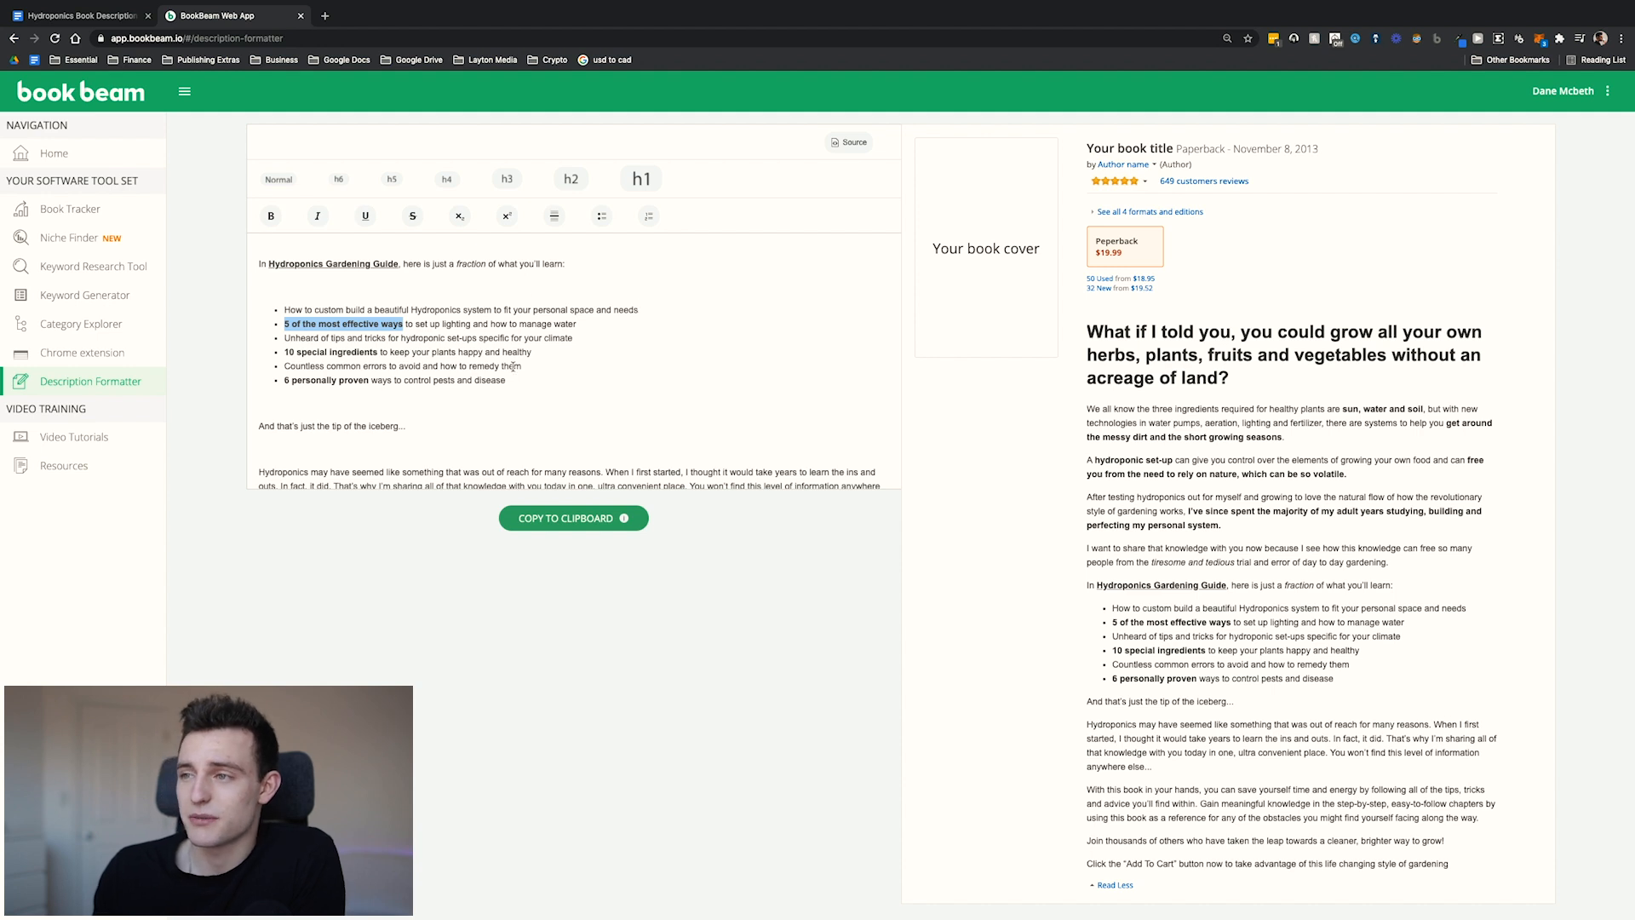
Italicize the line "And that's just the tip of the iceberg..." below the bulleted list.
scroll(422, 421, down, 1)
scroll(422, 421, down, 3)
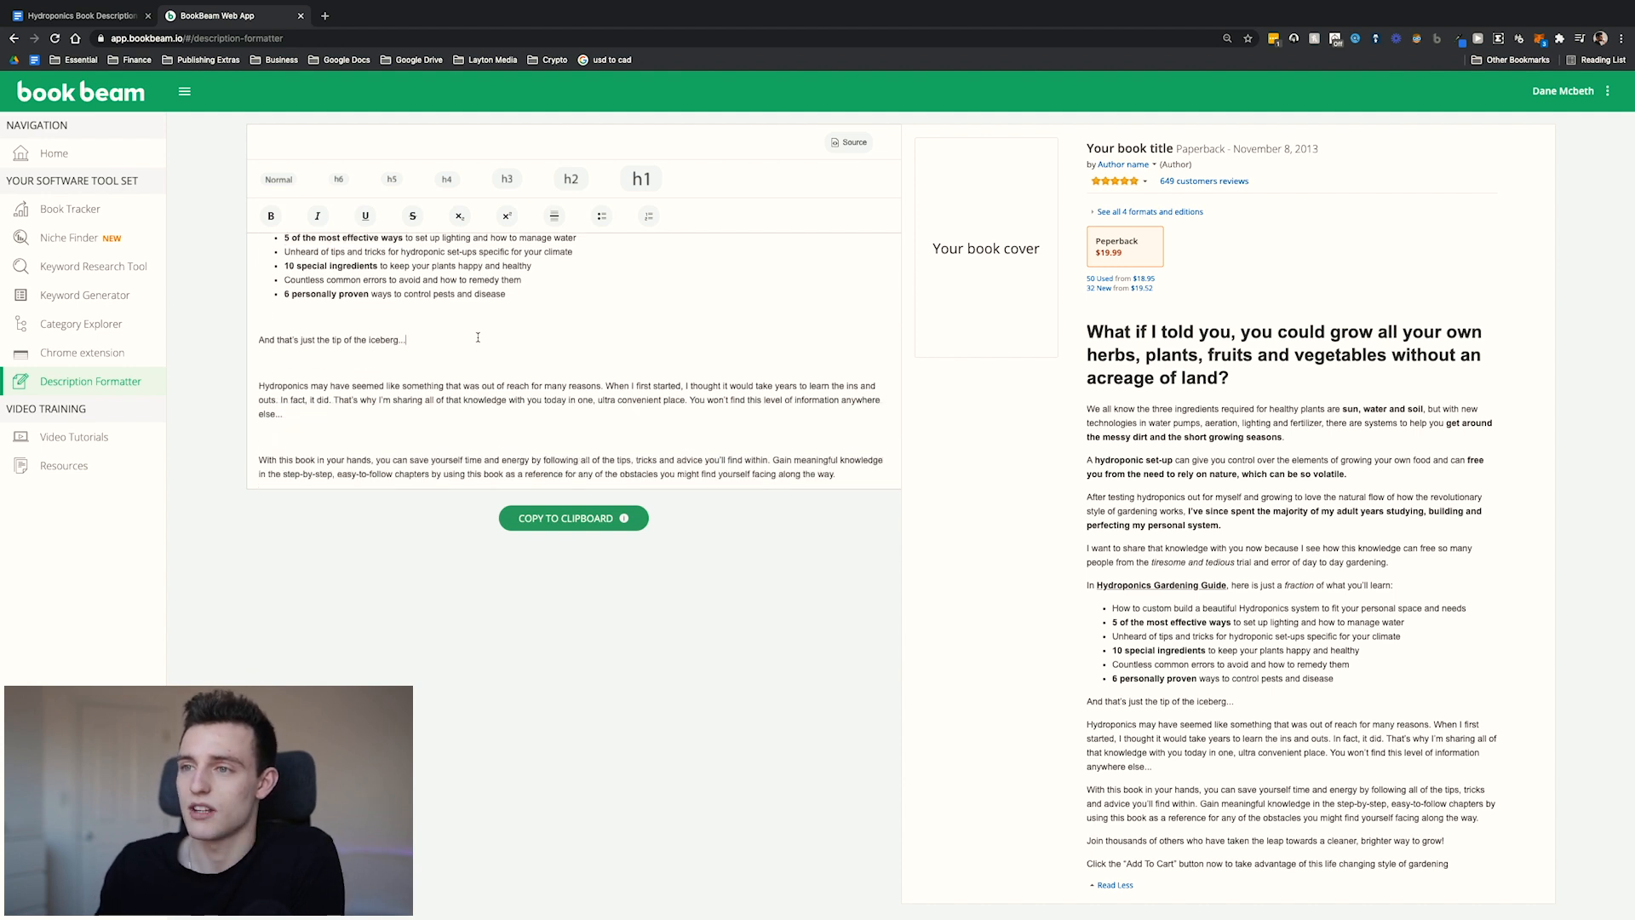
drag(409, 341, 253, 342)
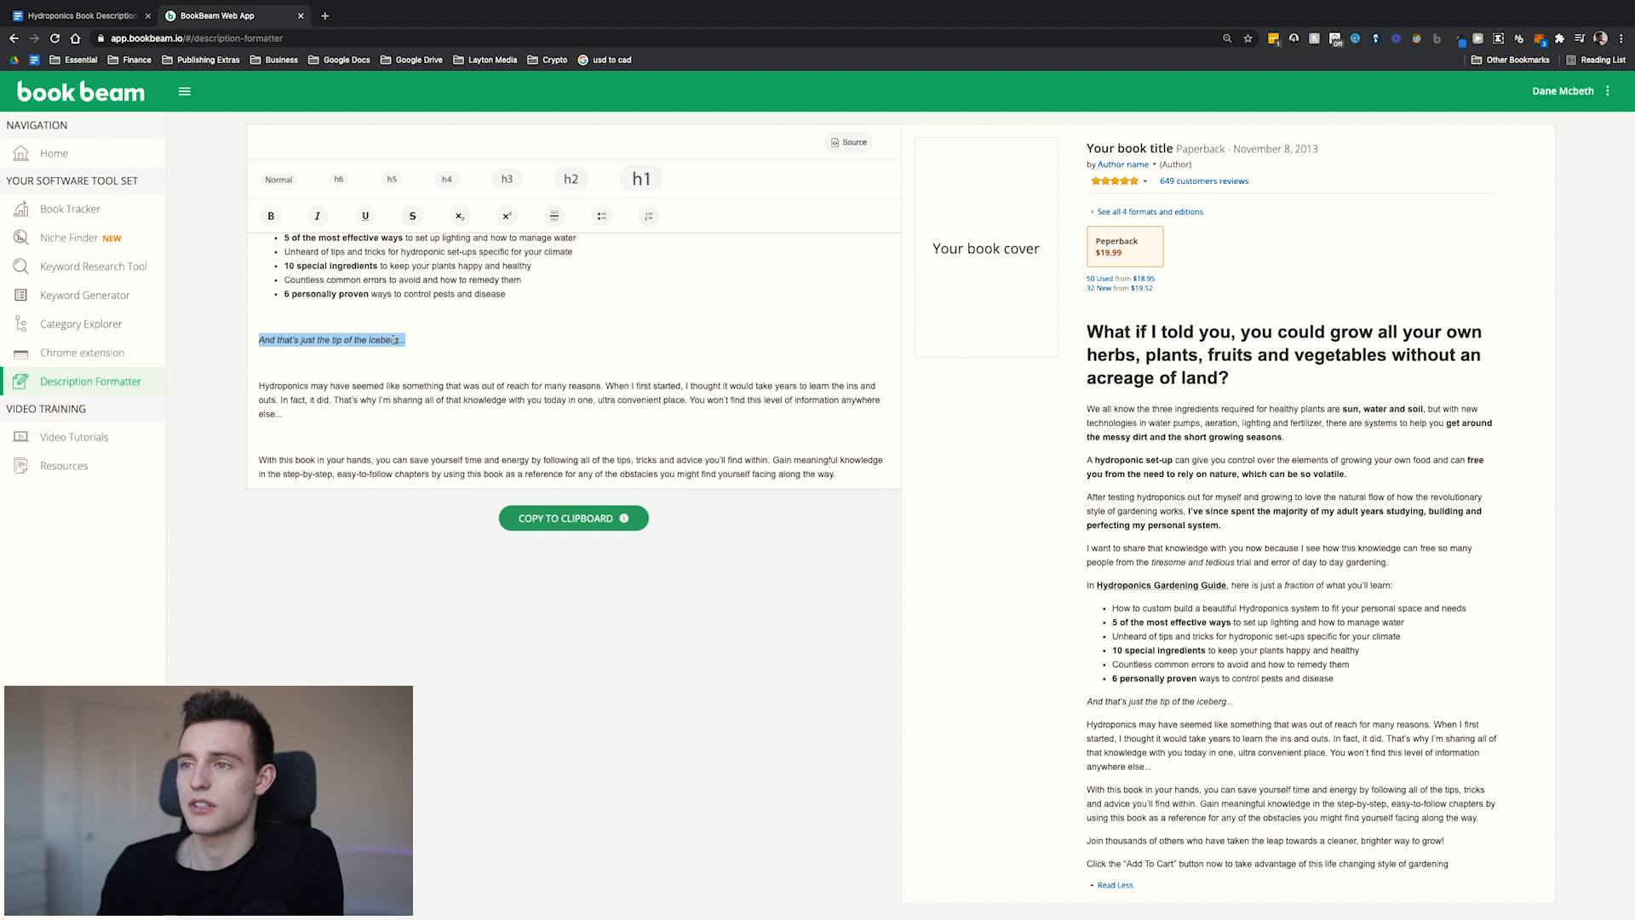
click(317, 216)
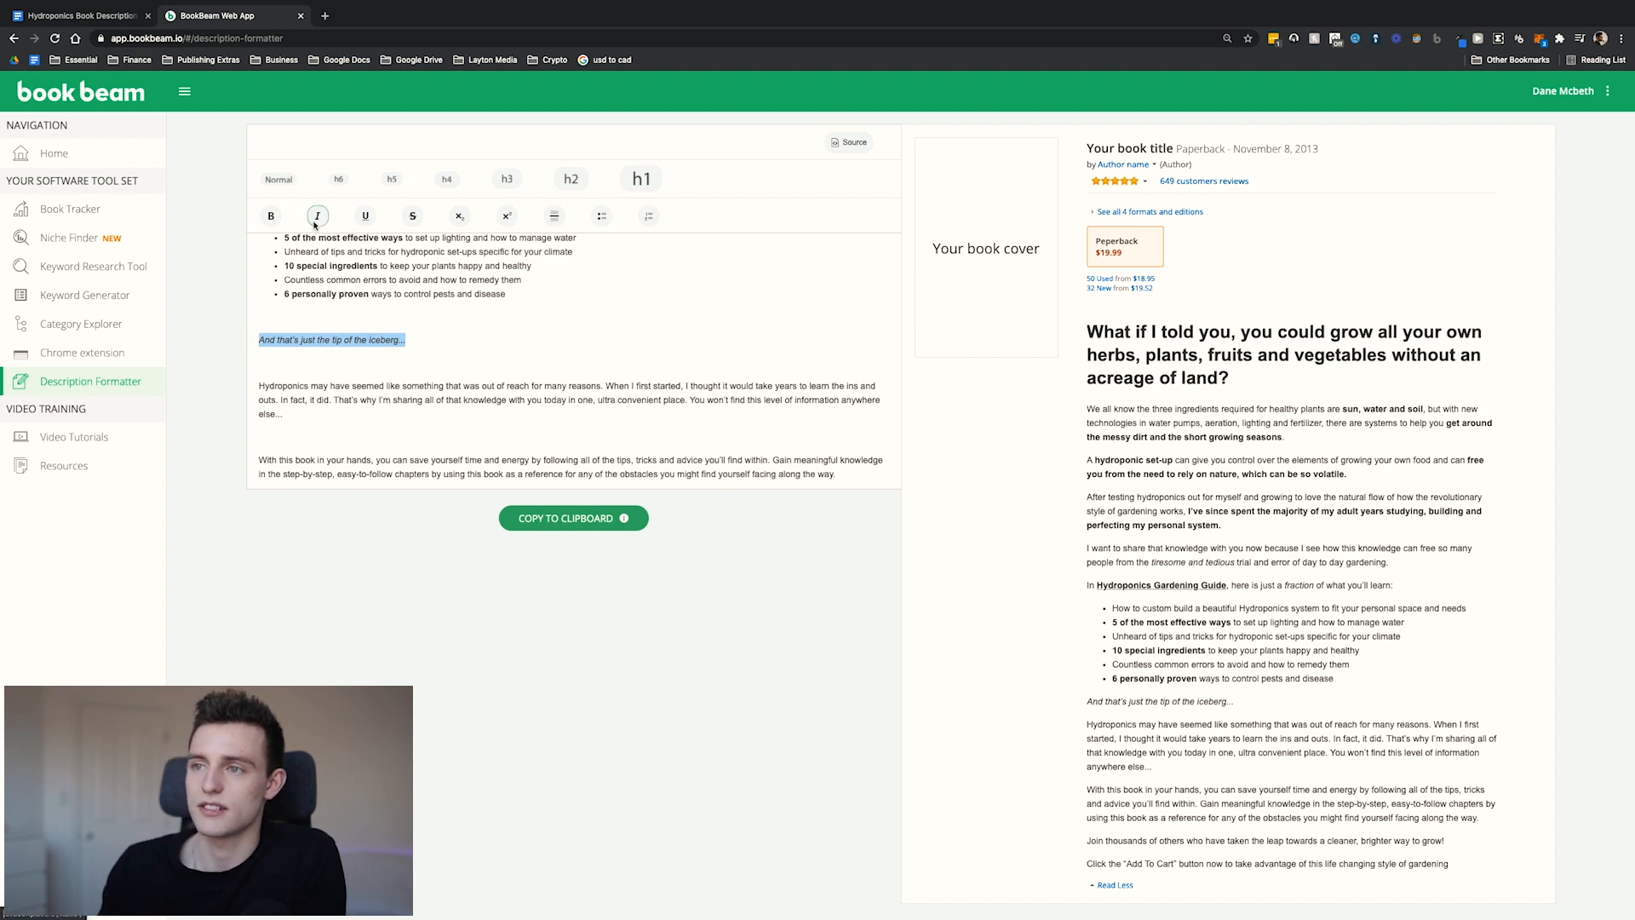
Format the closing "Click the “Add To Cart” button now" line as an h2 heading.
scroll(403, 416, down, 5)
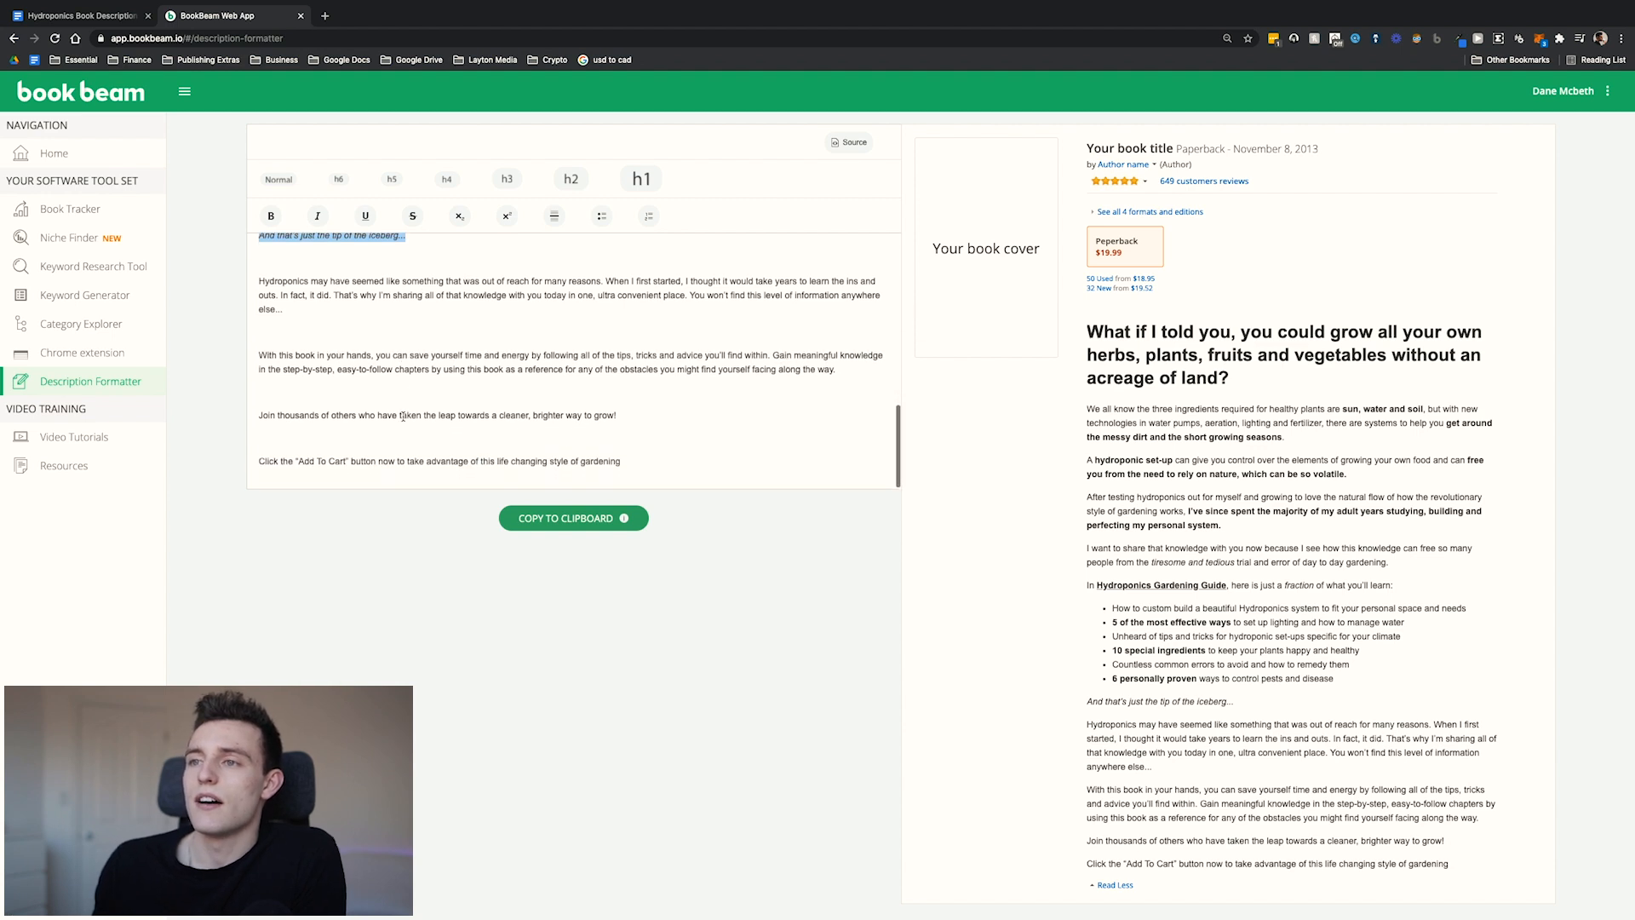
click(281, 342)
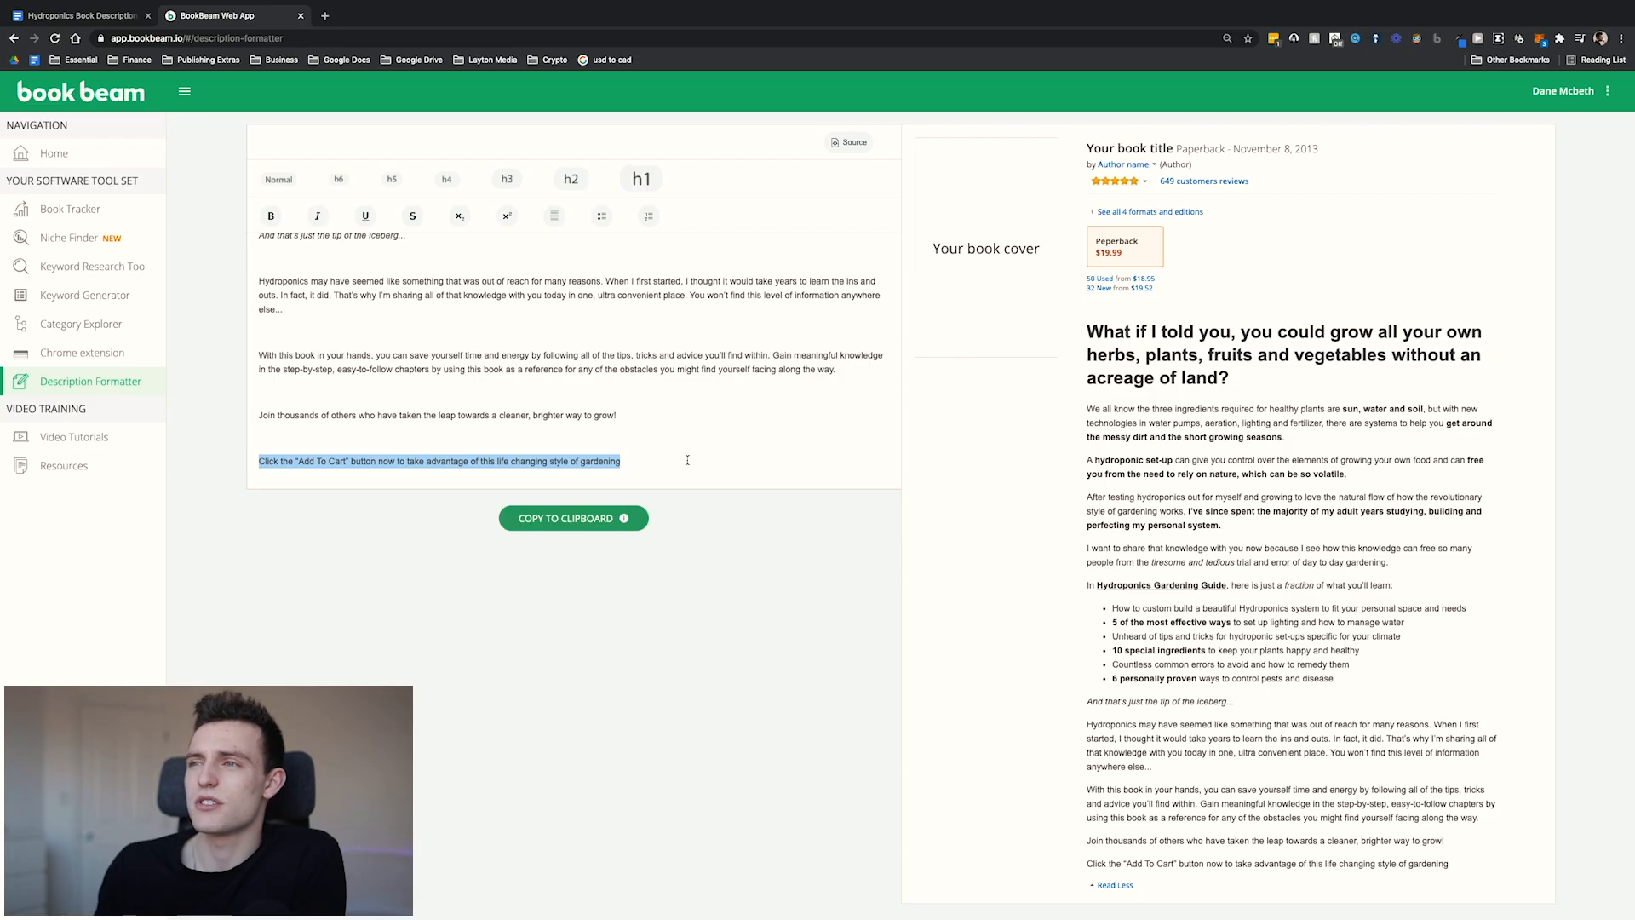
click(572, 180)
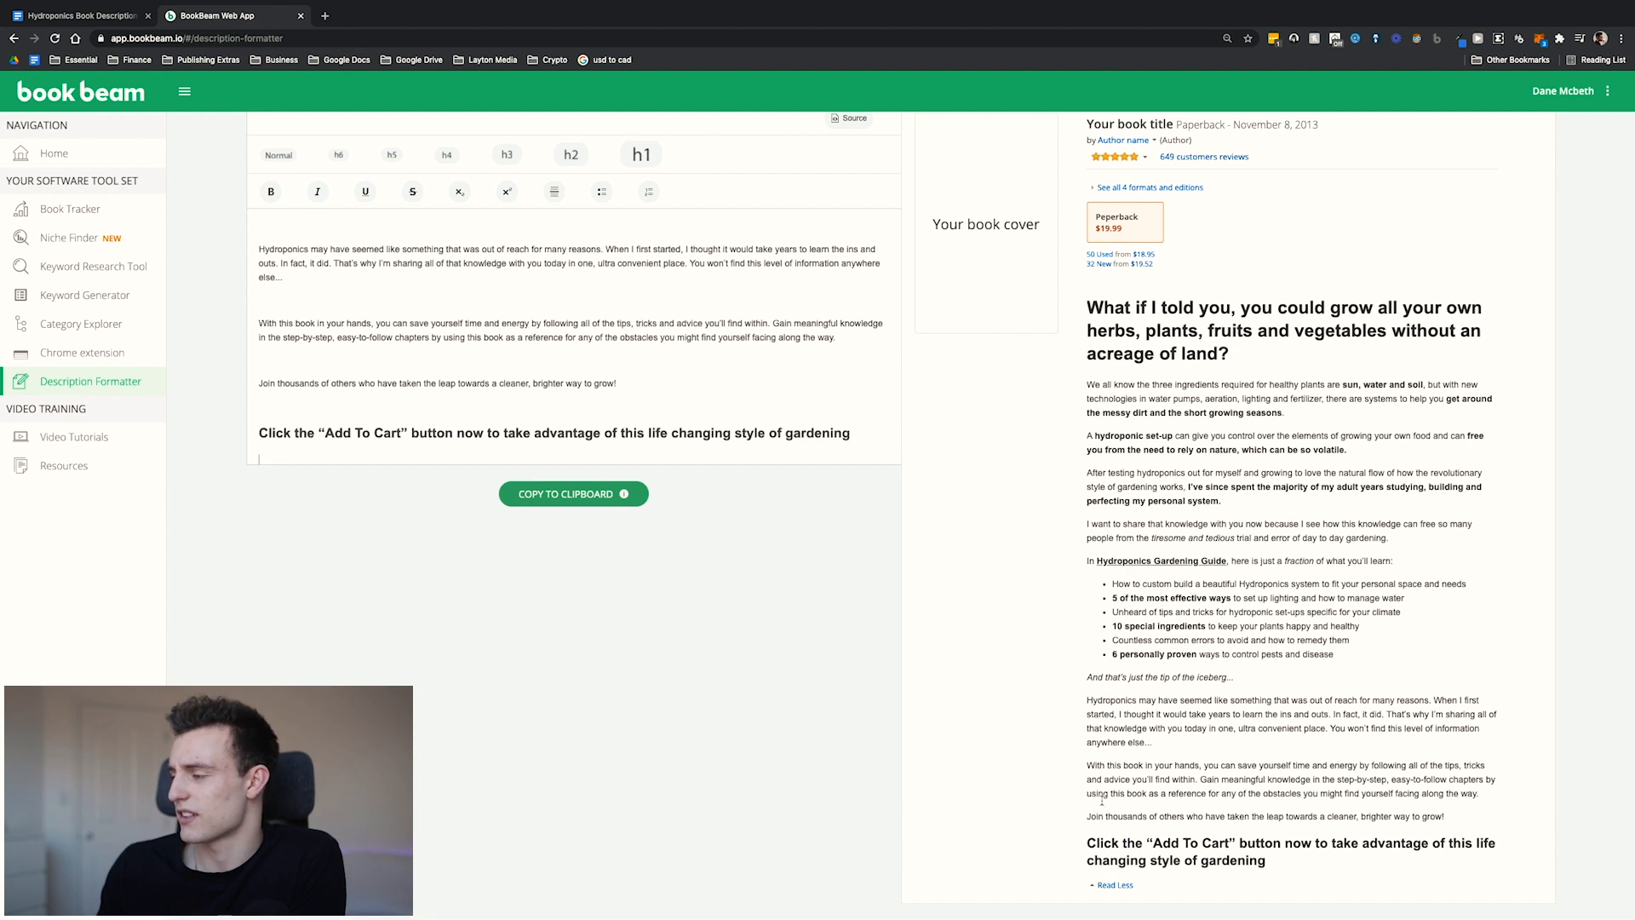
Bold "tips, tricks and advice you'll find within" in the paragraph starting "With this book in your hands".
scroll(494, 375, up, 2)
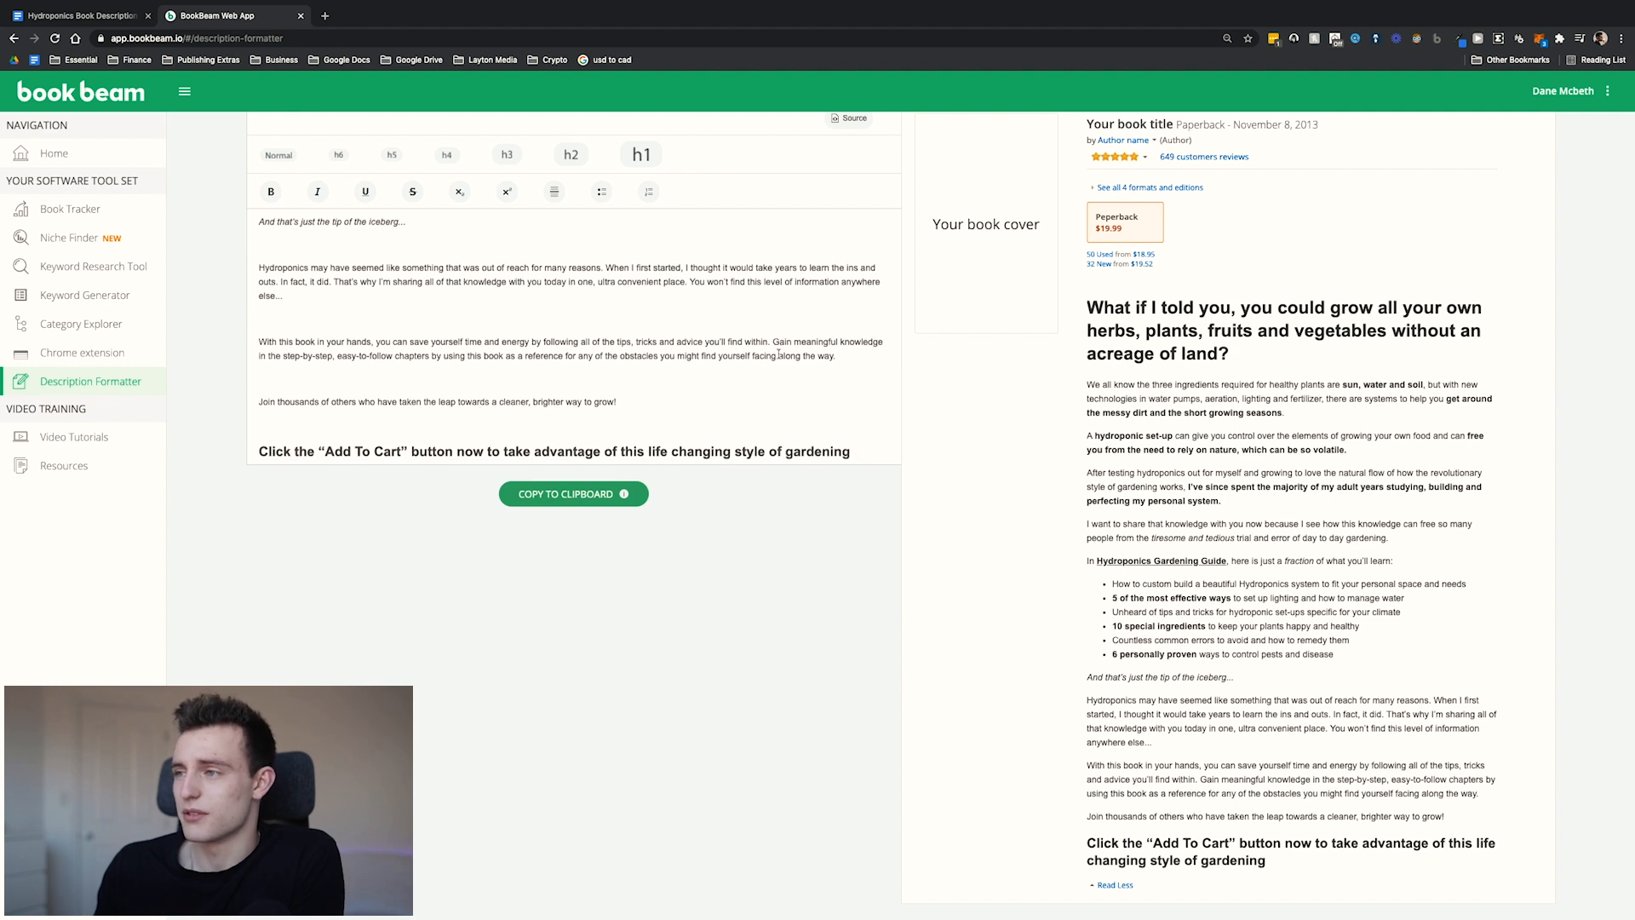
drag(767, 342, 616, 342)
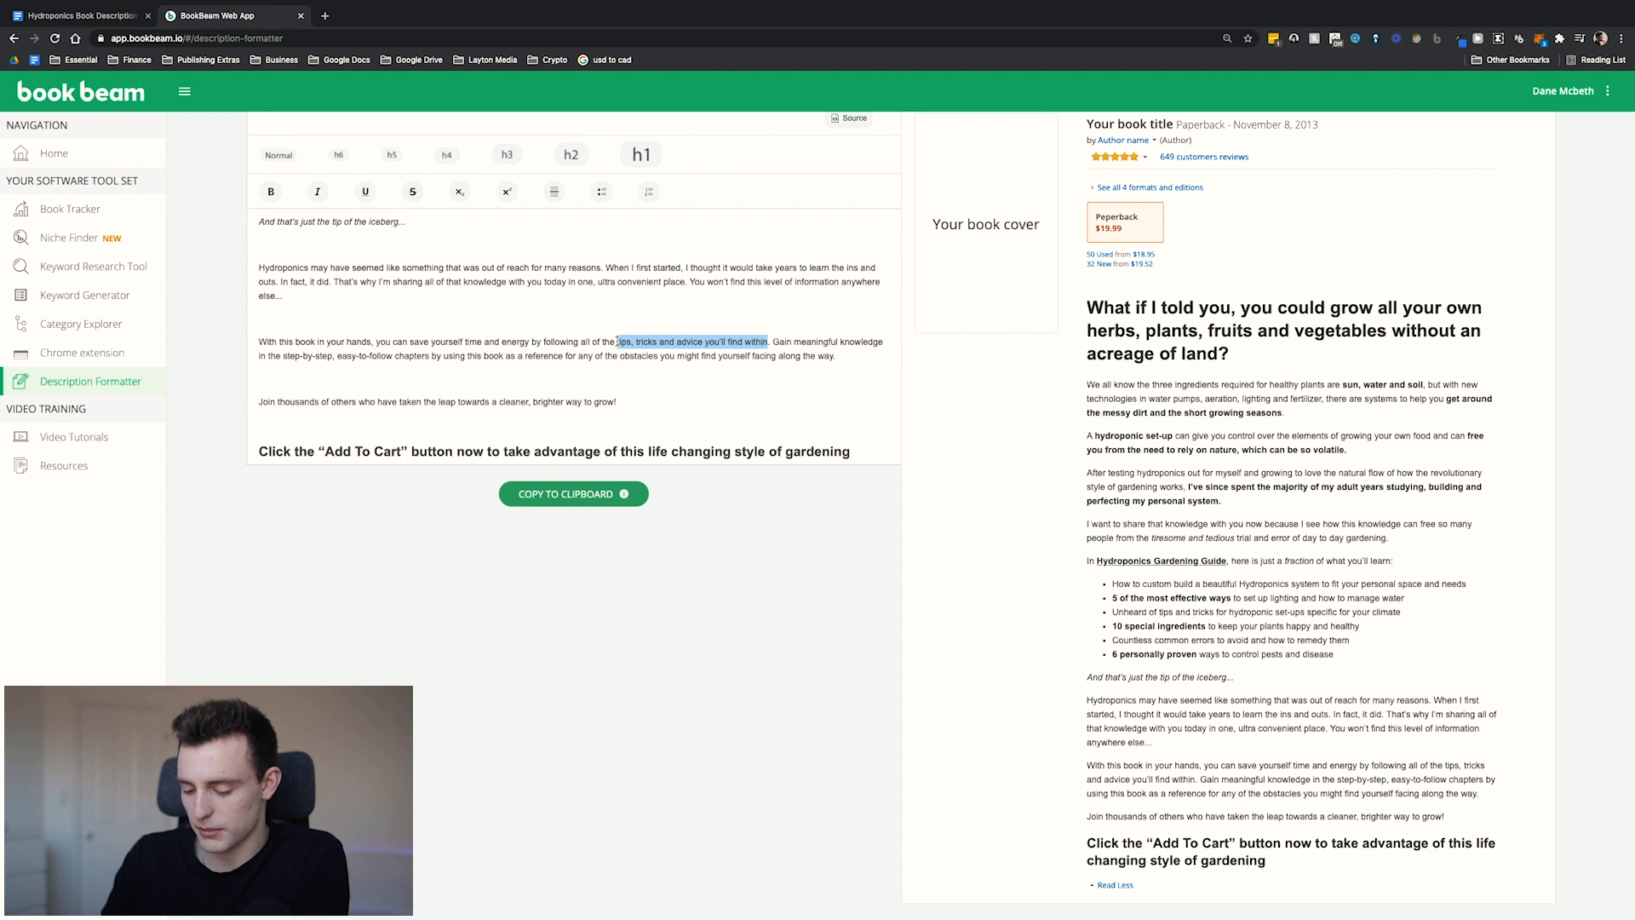
key(ctrl+b)
click(443, 356)
Italicize the word "years" in the paragraph starting "Hydroponics may have seemed".
scroll(407, 360, up, 1)
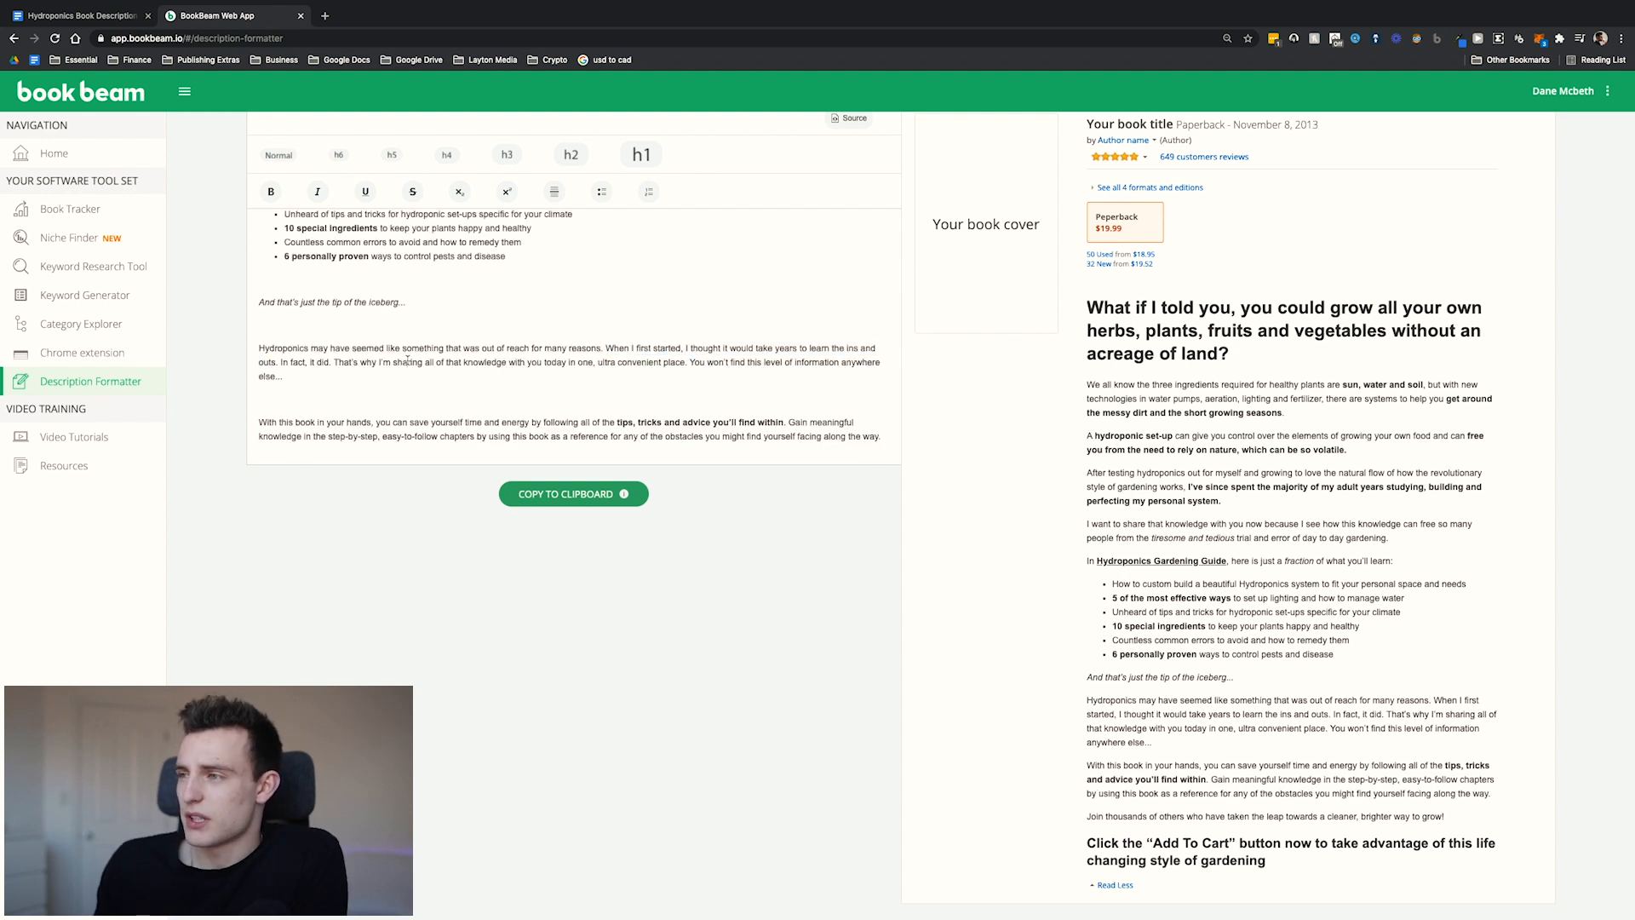
double_click(782, 348)
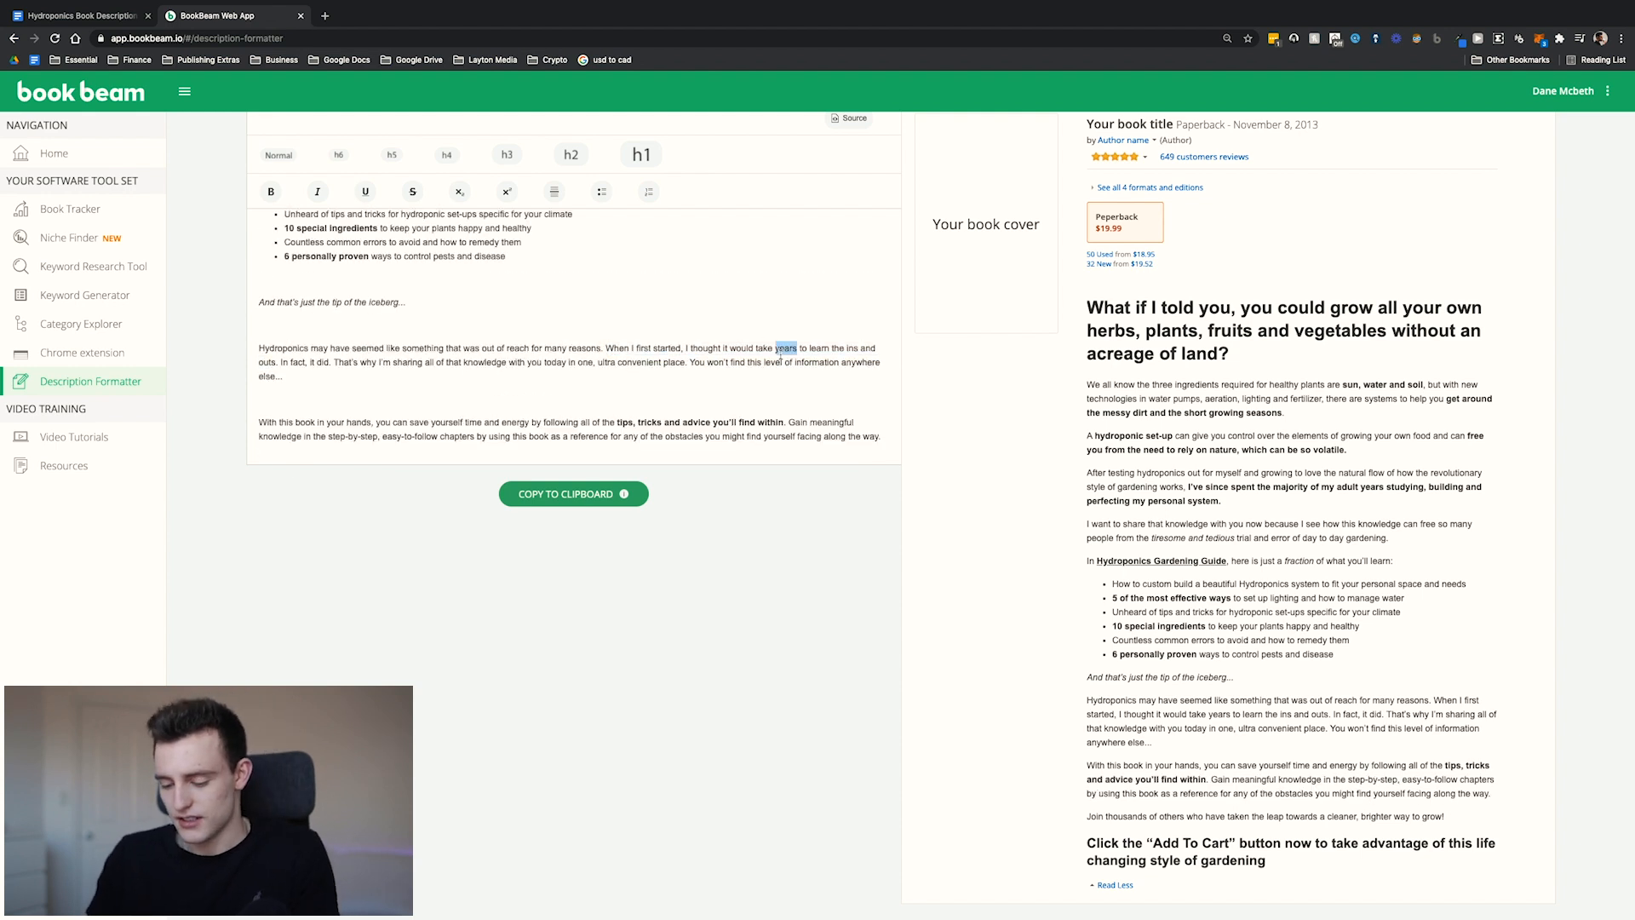
click(464, 420)
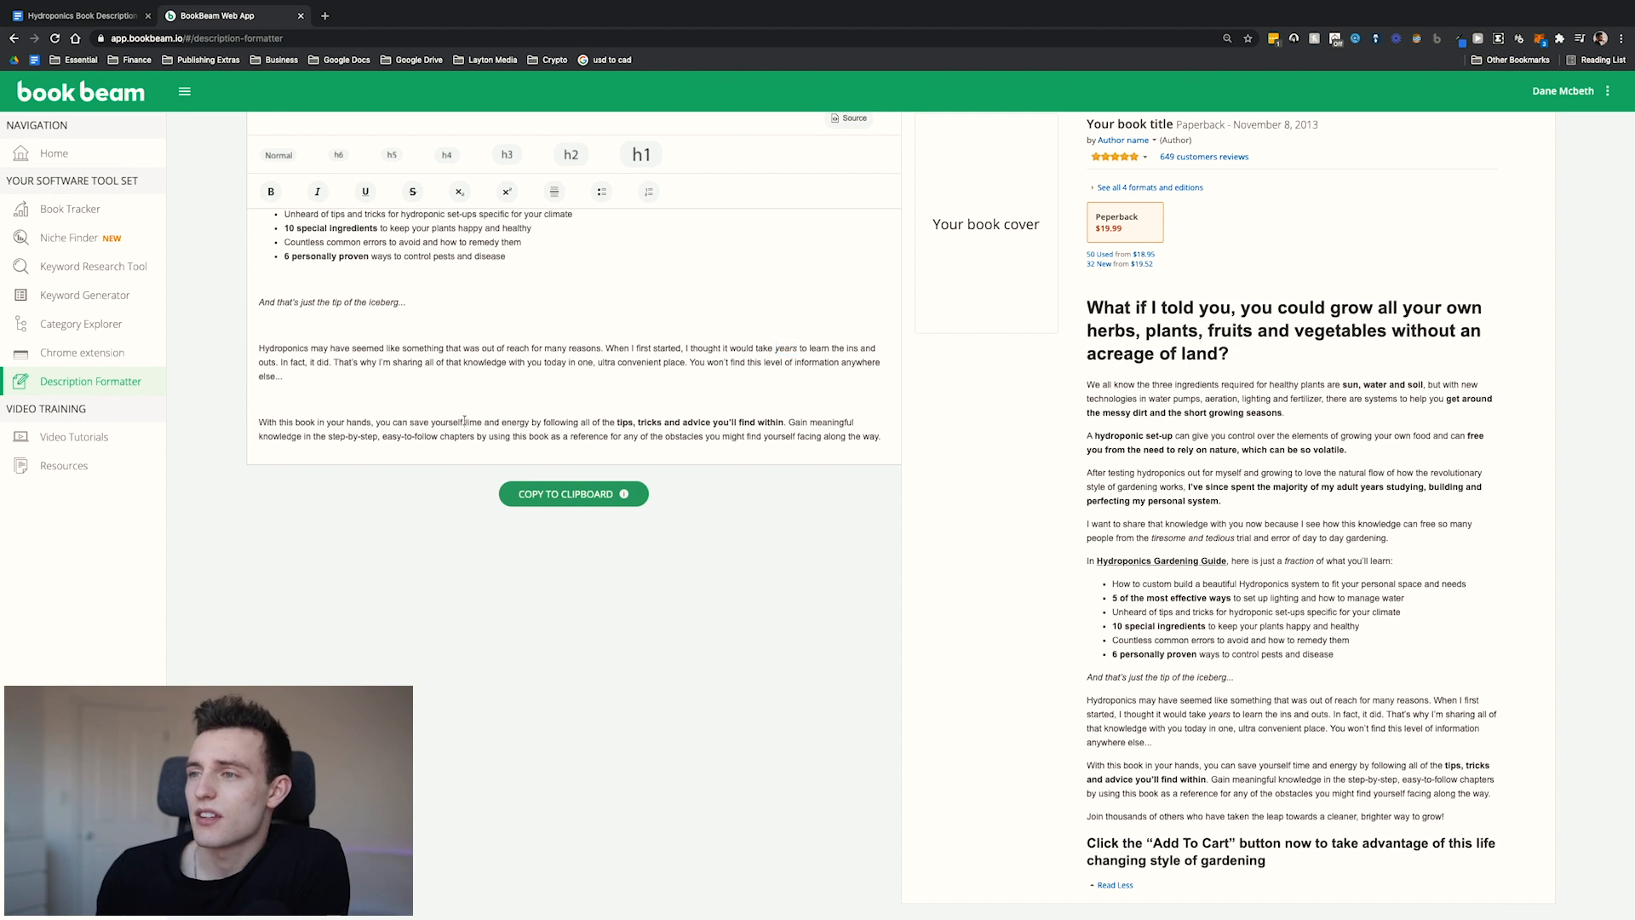
Bold "That's why I'm sharing all of that knowledge with you today in one, ultra convenient place" in the "Hydroponics may have seemed" paragraph.
drag(334, 363, 687, 364)
key(ctrl+b)
click(683, 390)
Review the fully formatted description in the editor and the book page preview, from the opening heading to the closing call to action.
scroll(683, 388, down, 2)
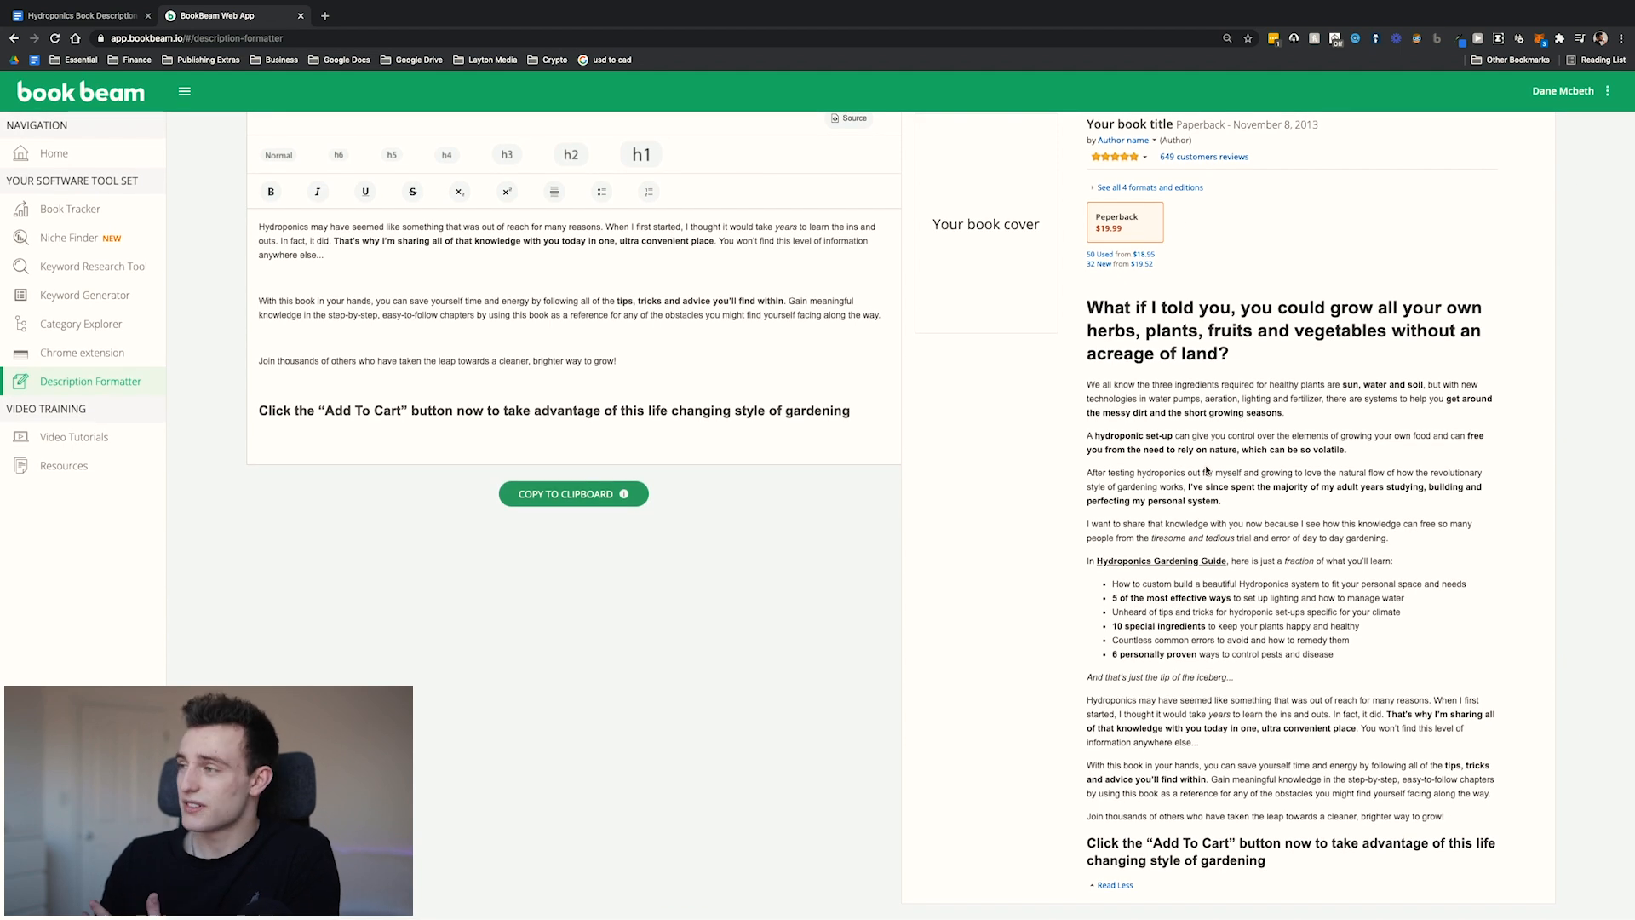
scroll(647, 341, up, 6)
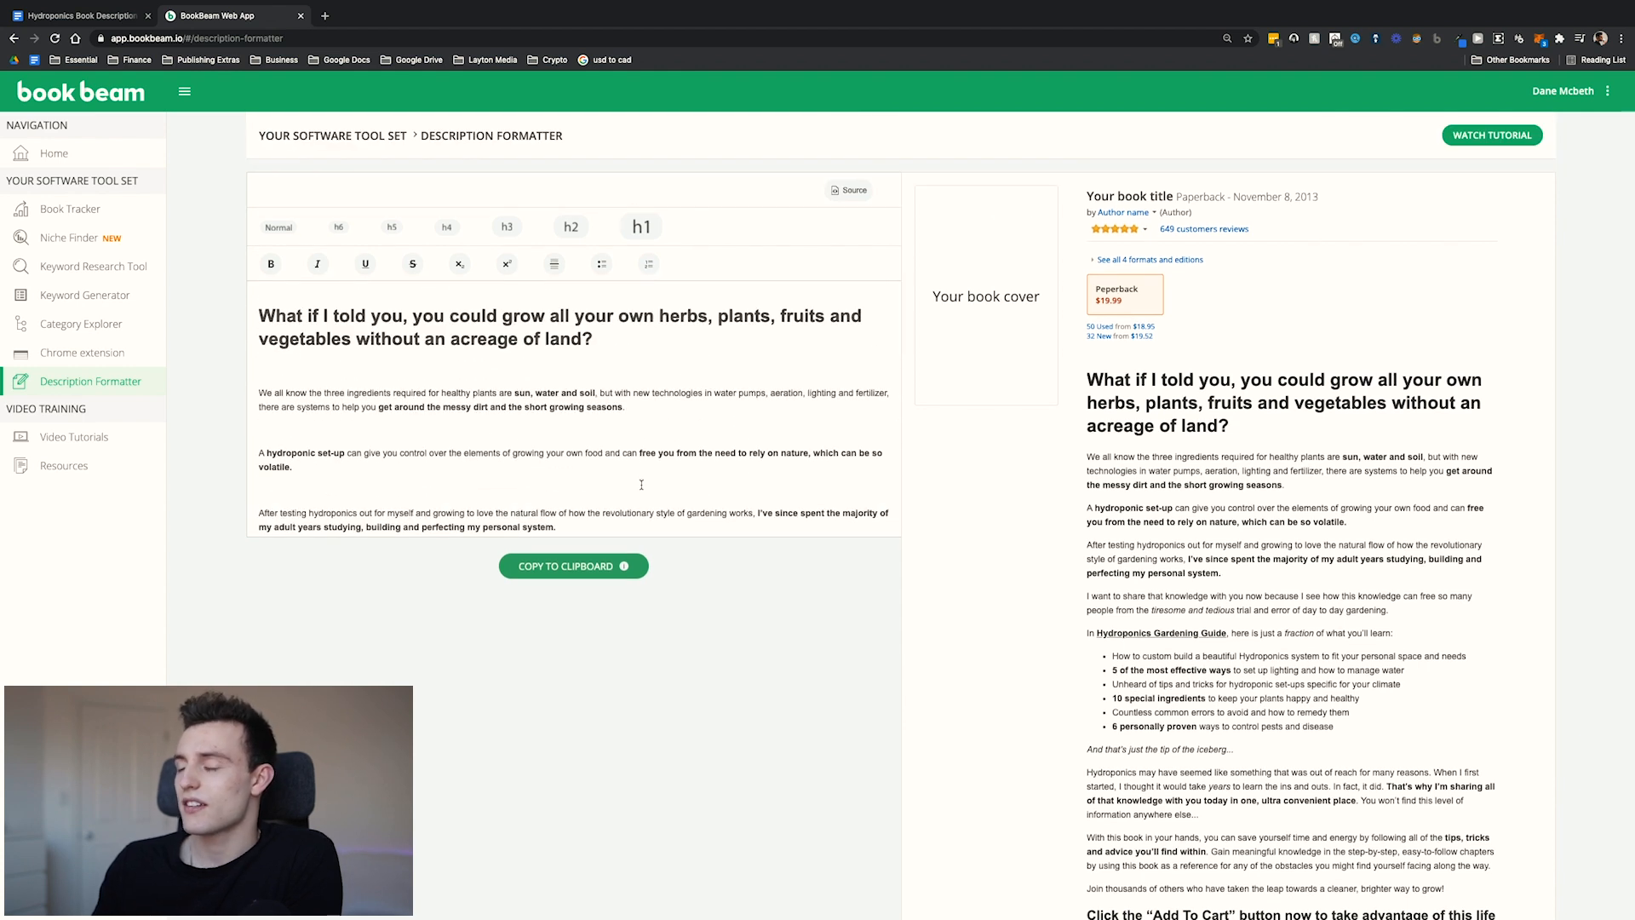
scroll(1144, 375, down, 2)
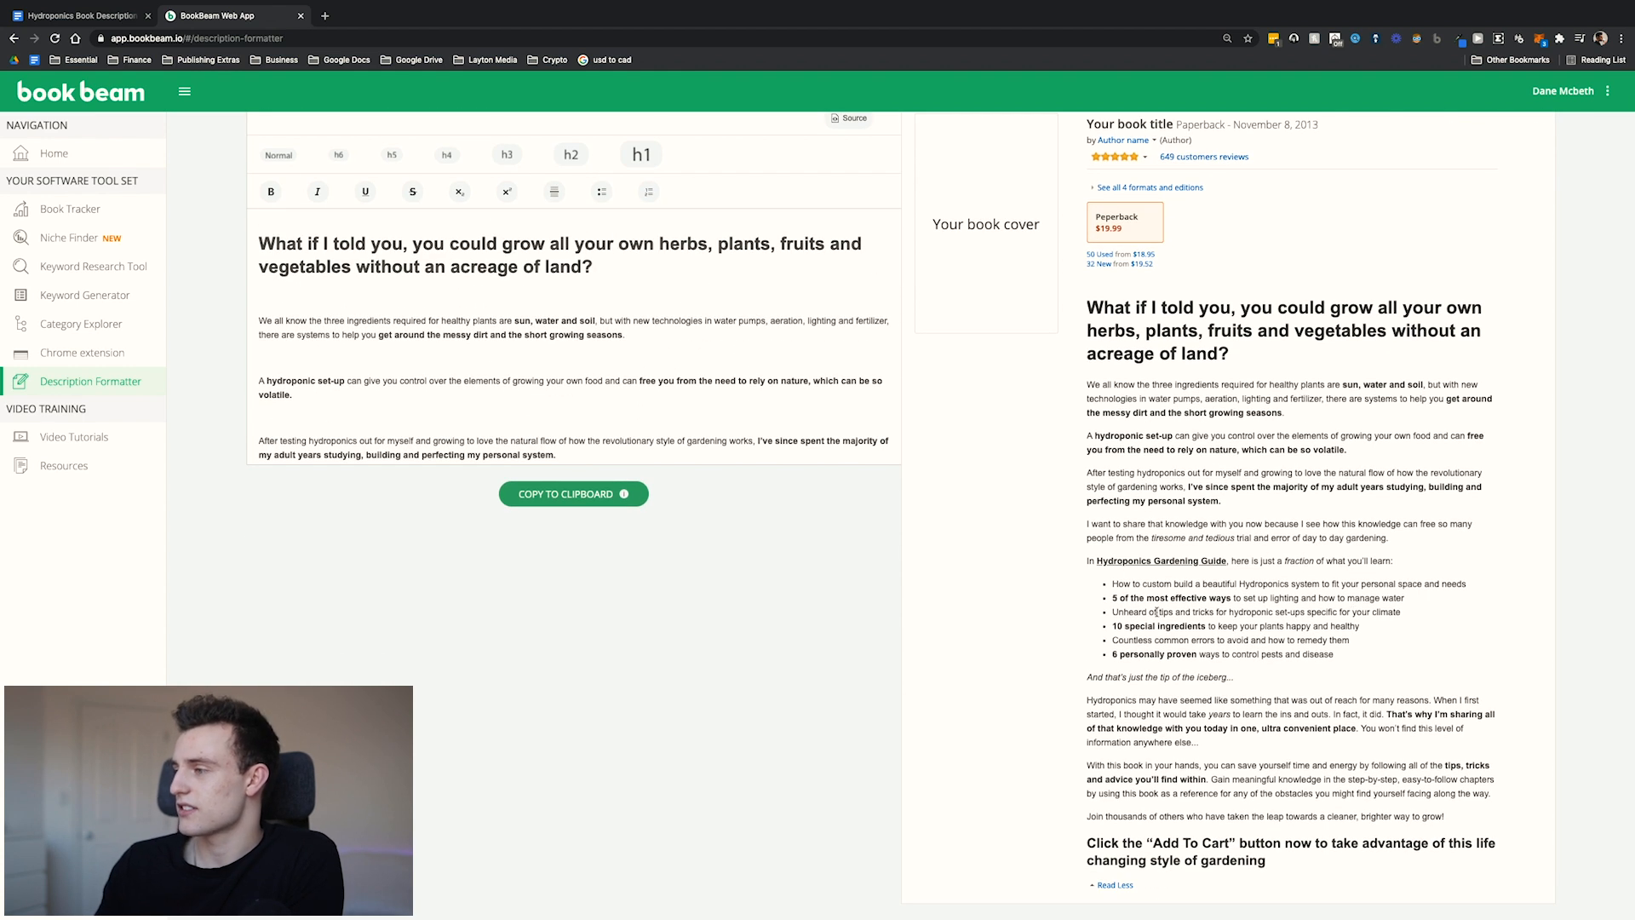
drag(1249, 357, 1078, 303)
click(1077, 303)
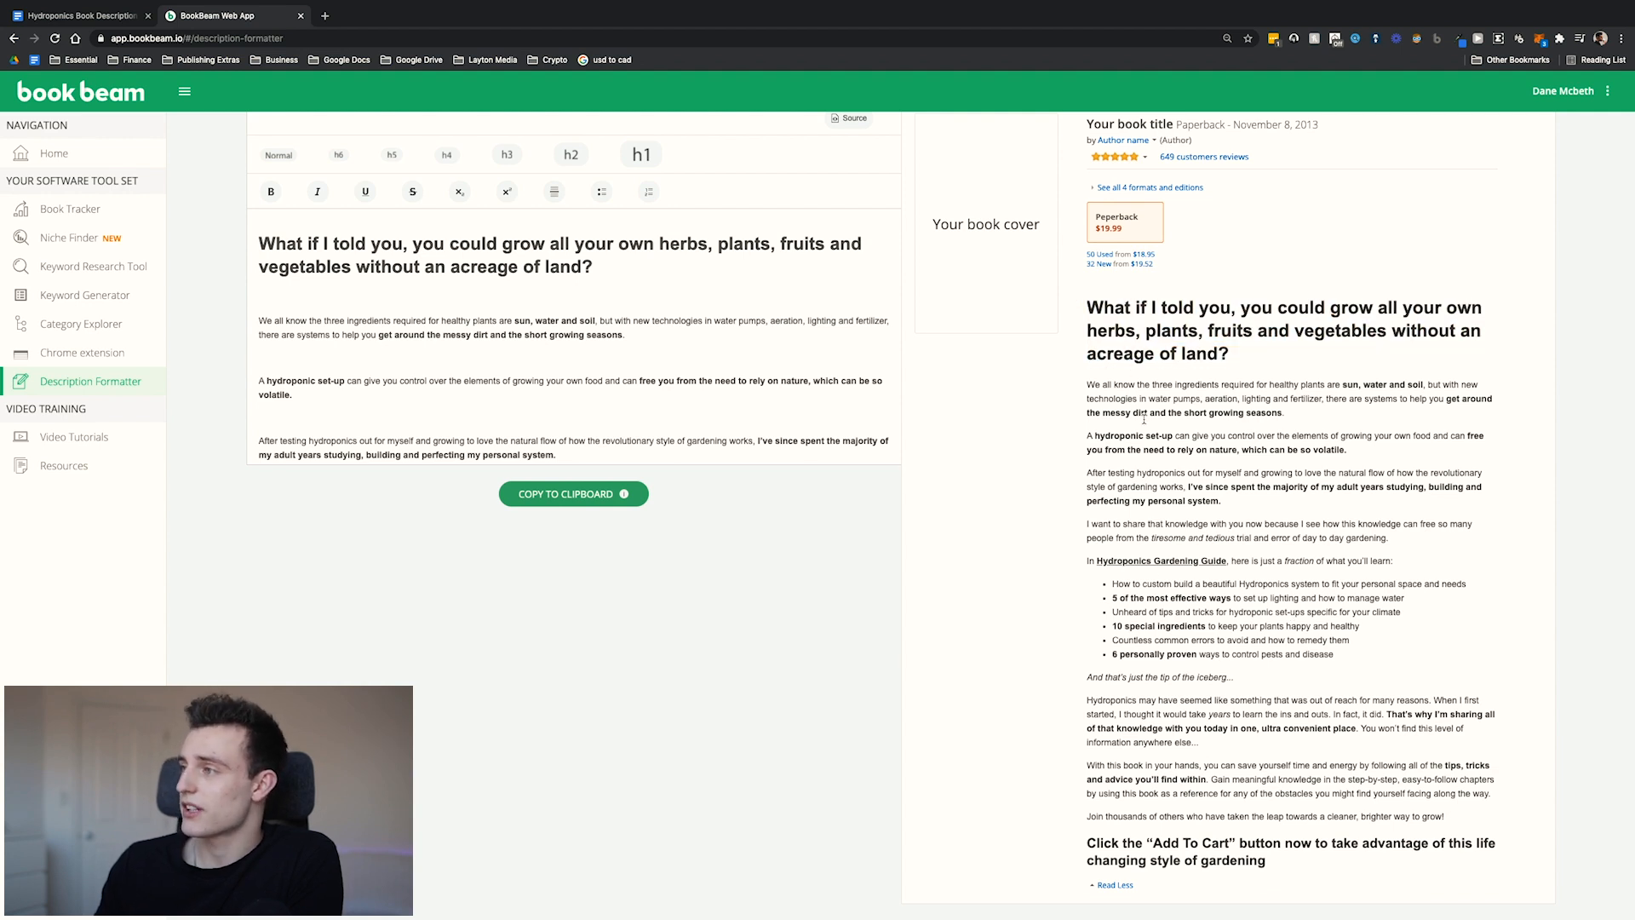
scroll(1208, 380, up, 2)
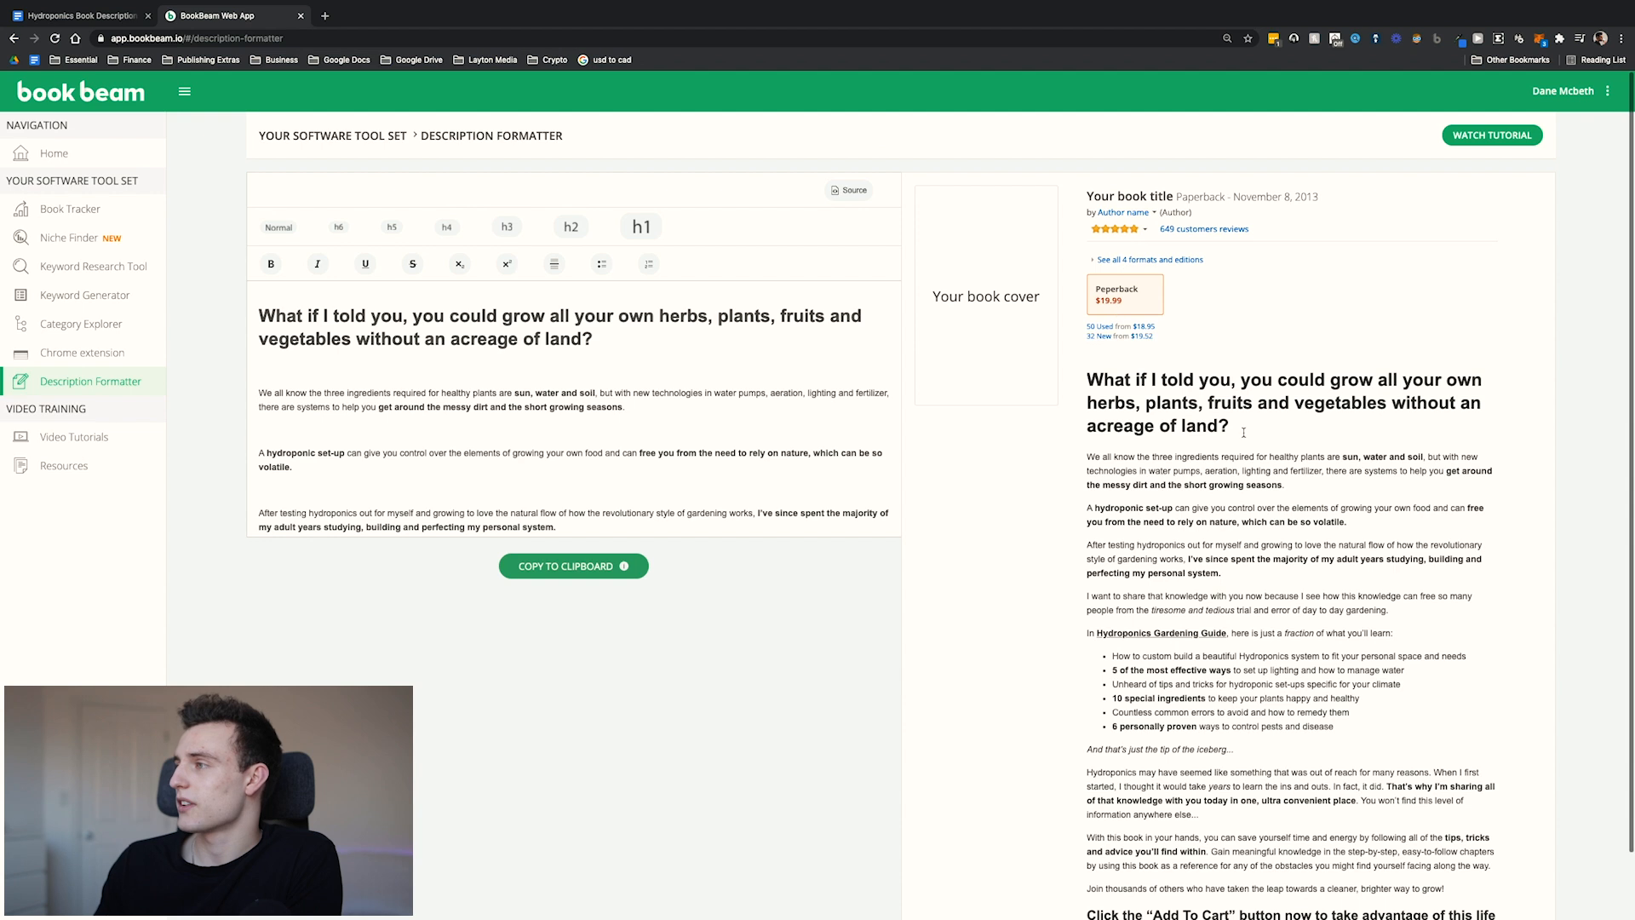
scroll(1284, 664, down, 1)
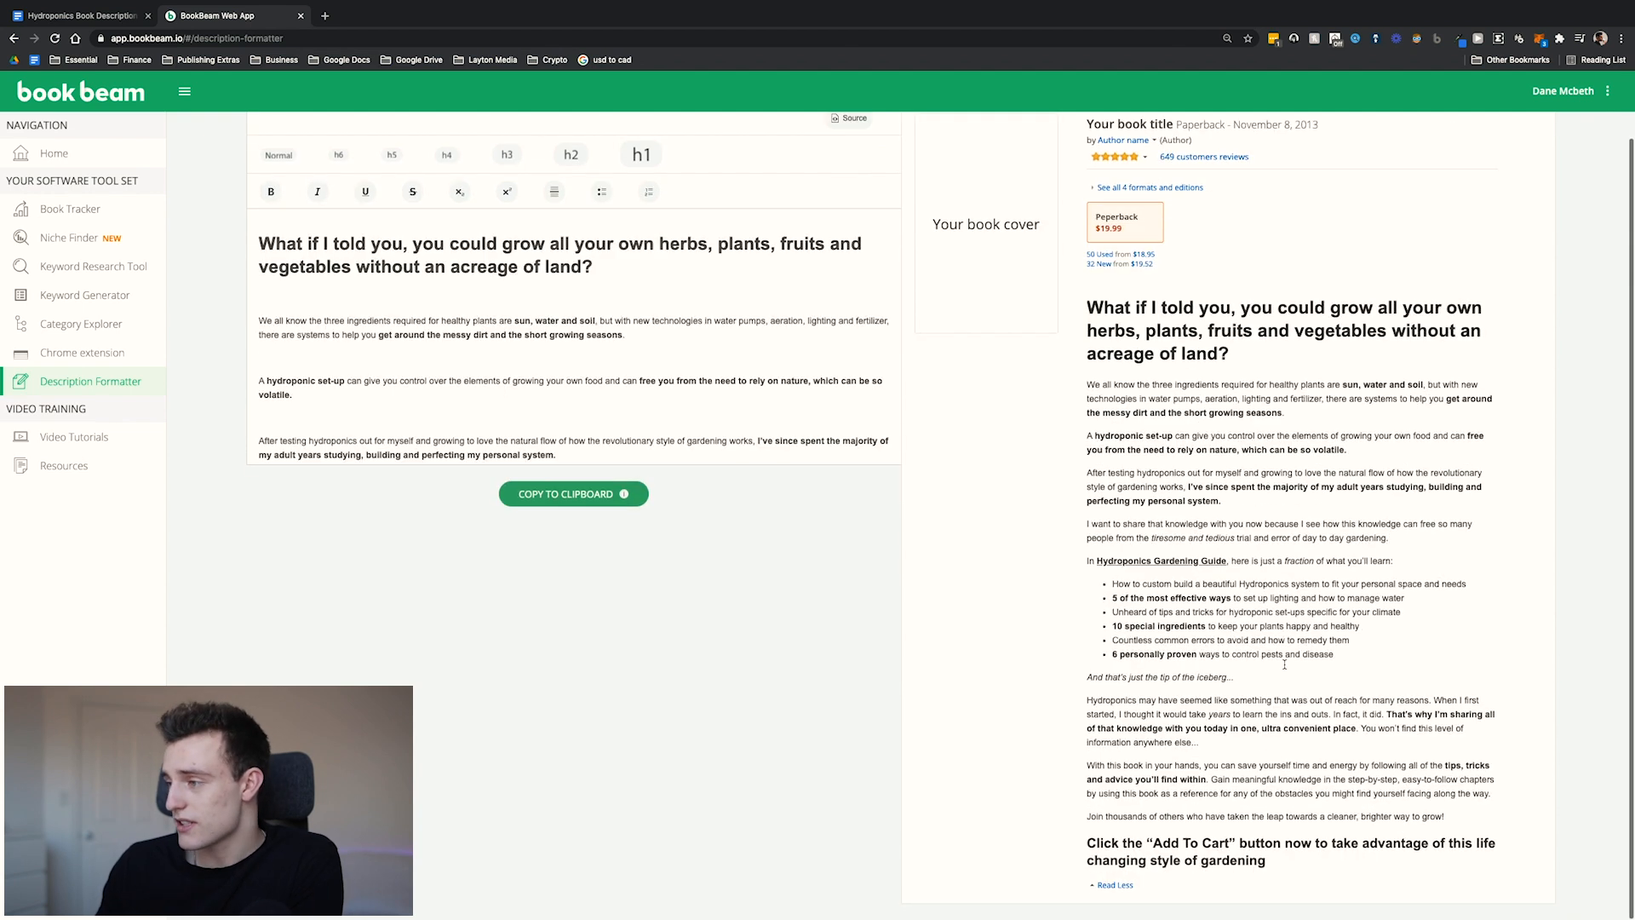
scroll(730, 491, up, 1)
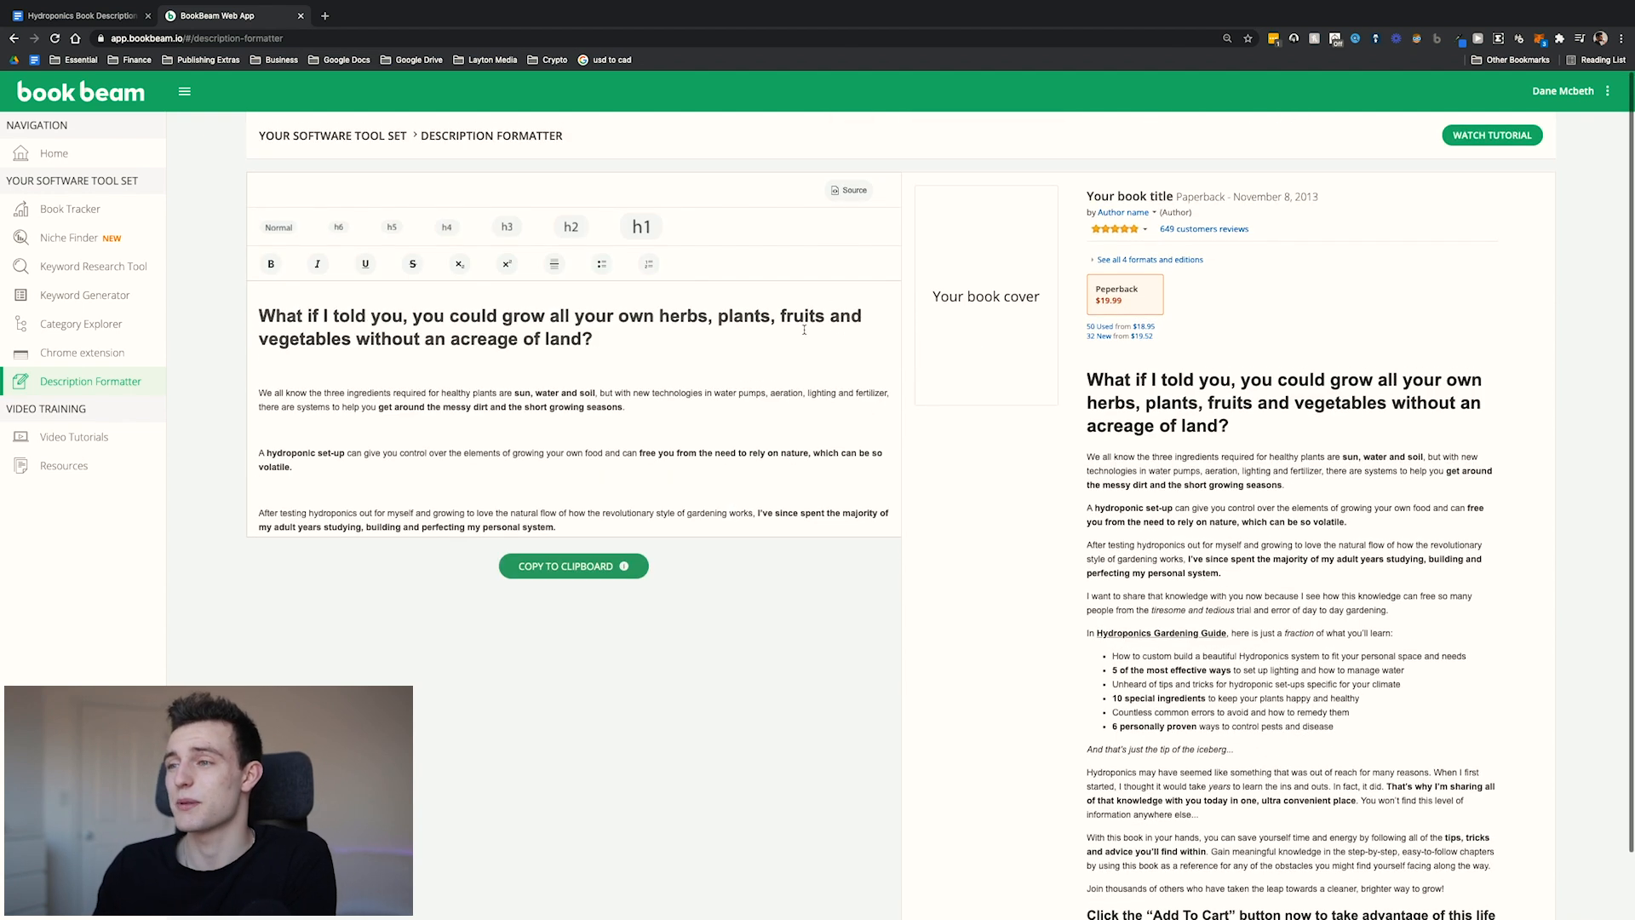
Inspect the HTML source of the description through to its end and return to the formatted view.
click(835, 192)
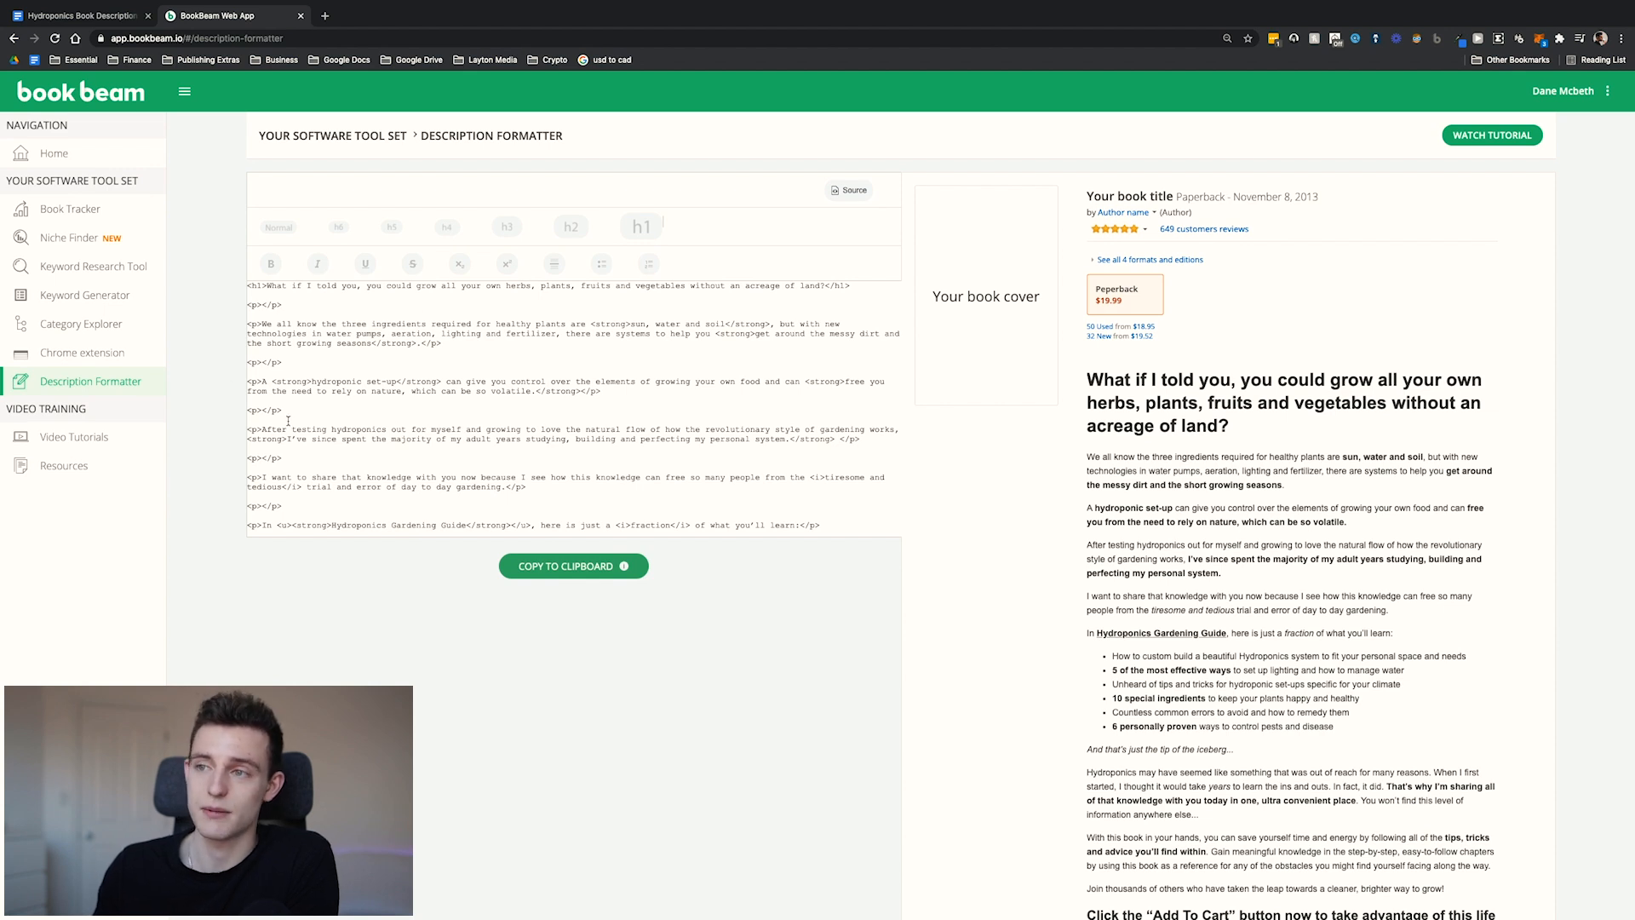
scroll(288, 421, down, 8)
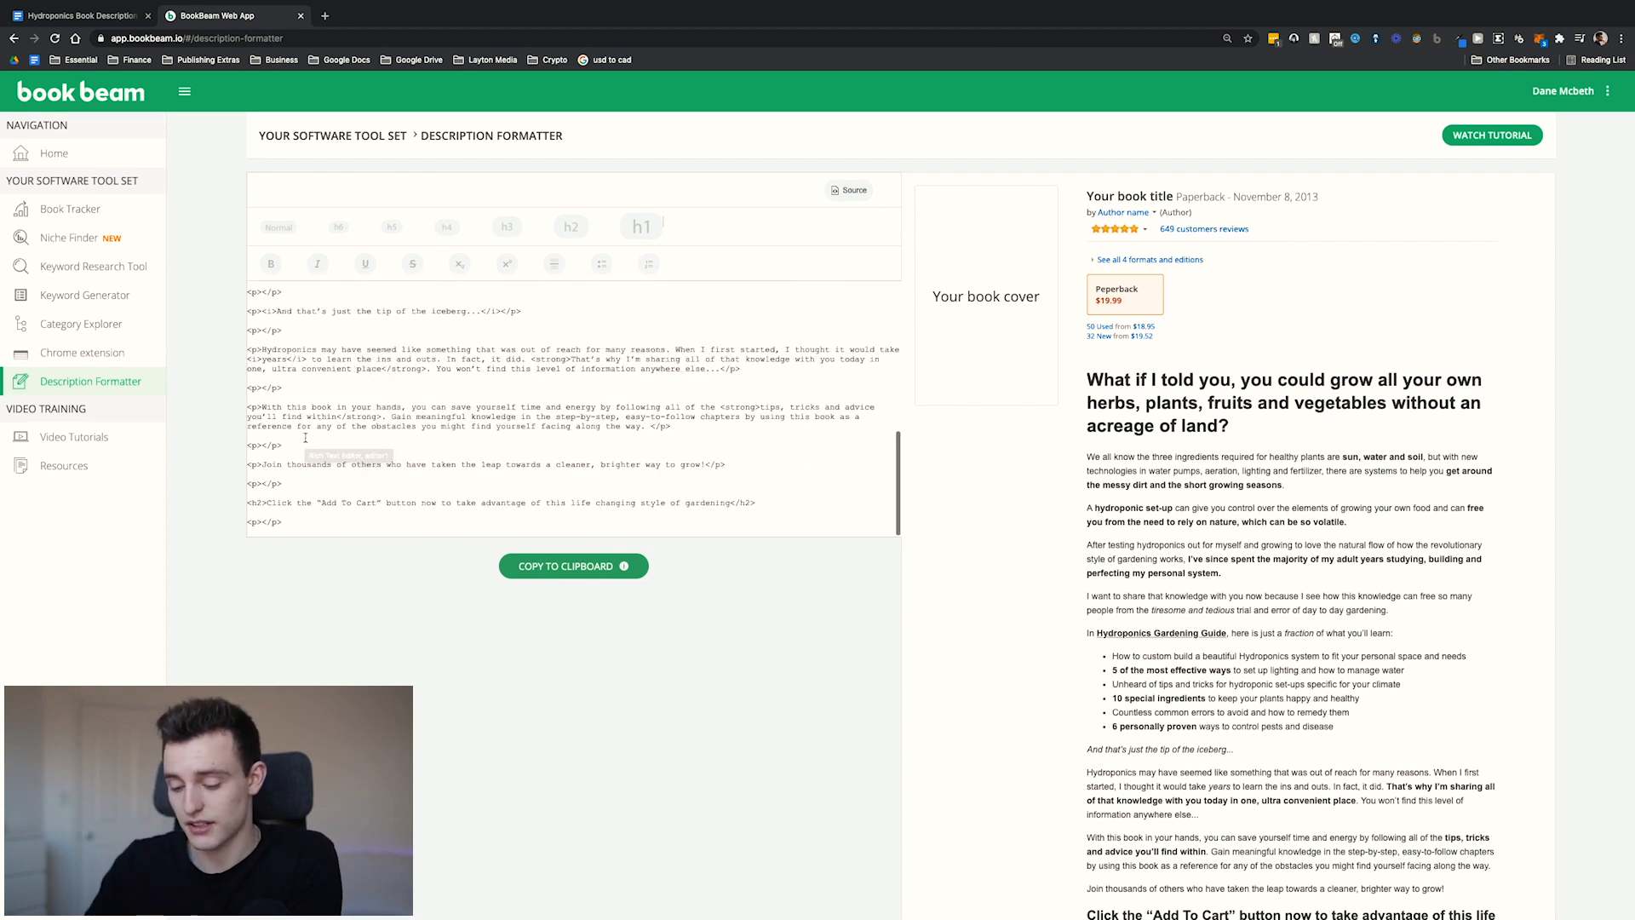
click(847, 190)
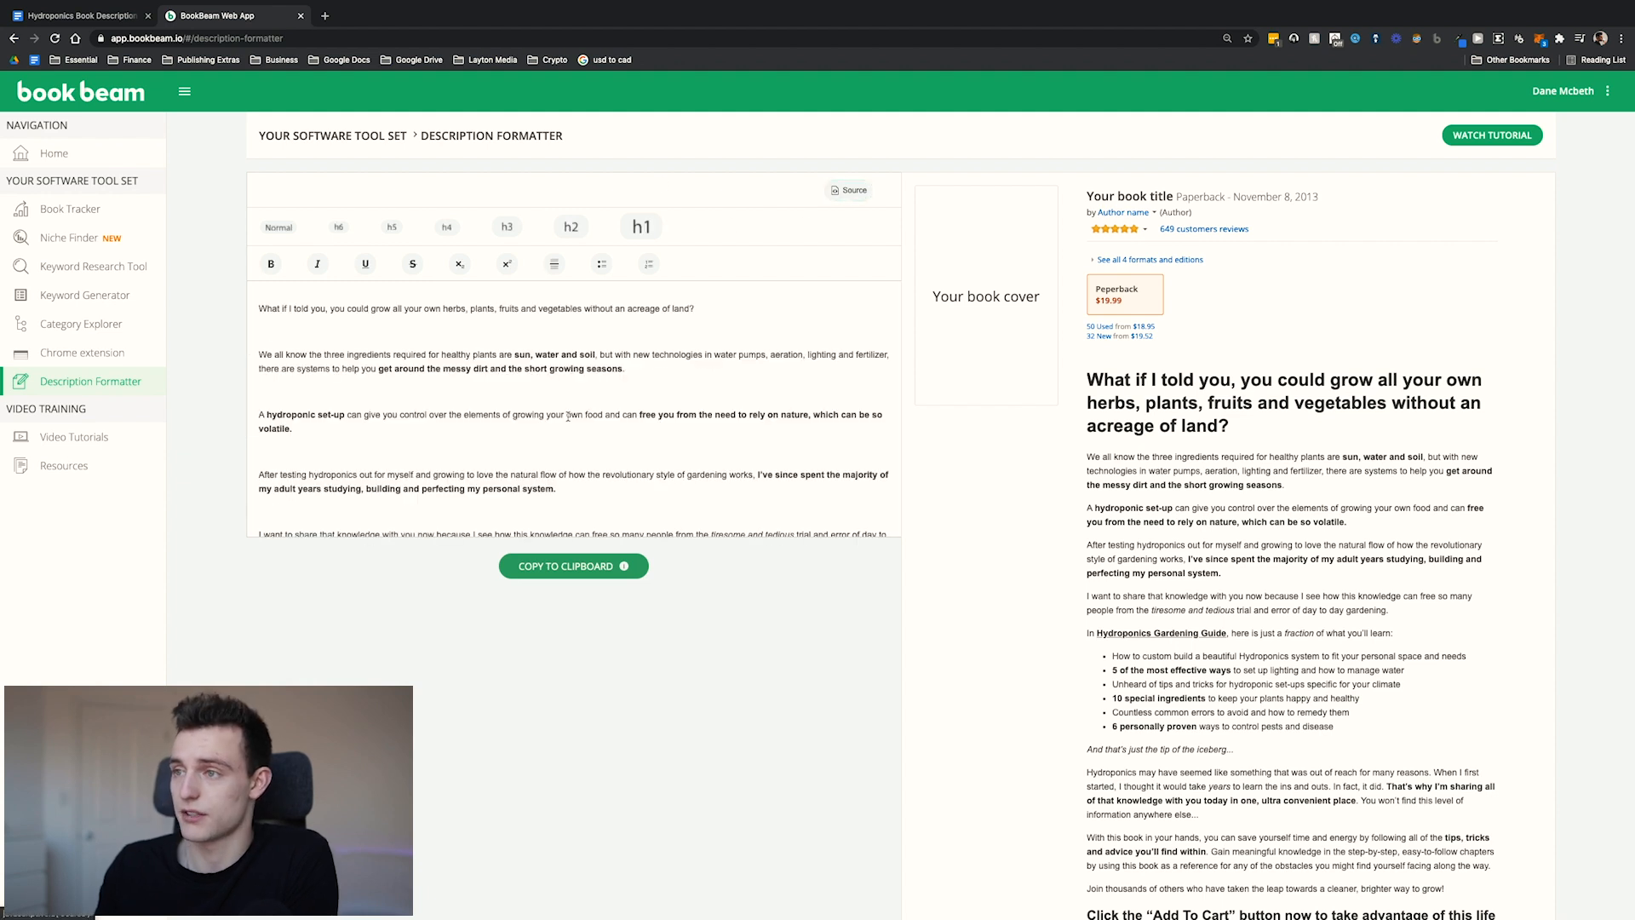
Check the end of the description and copy the formatted description to the clipboard.
scroll(579, 477, down, 5)
click(569, 565)
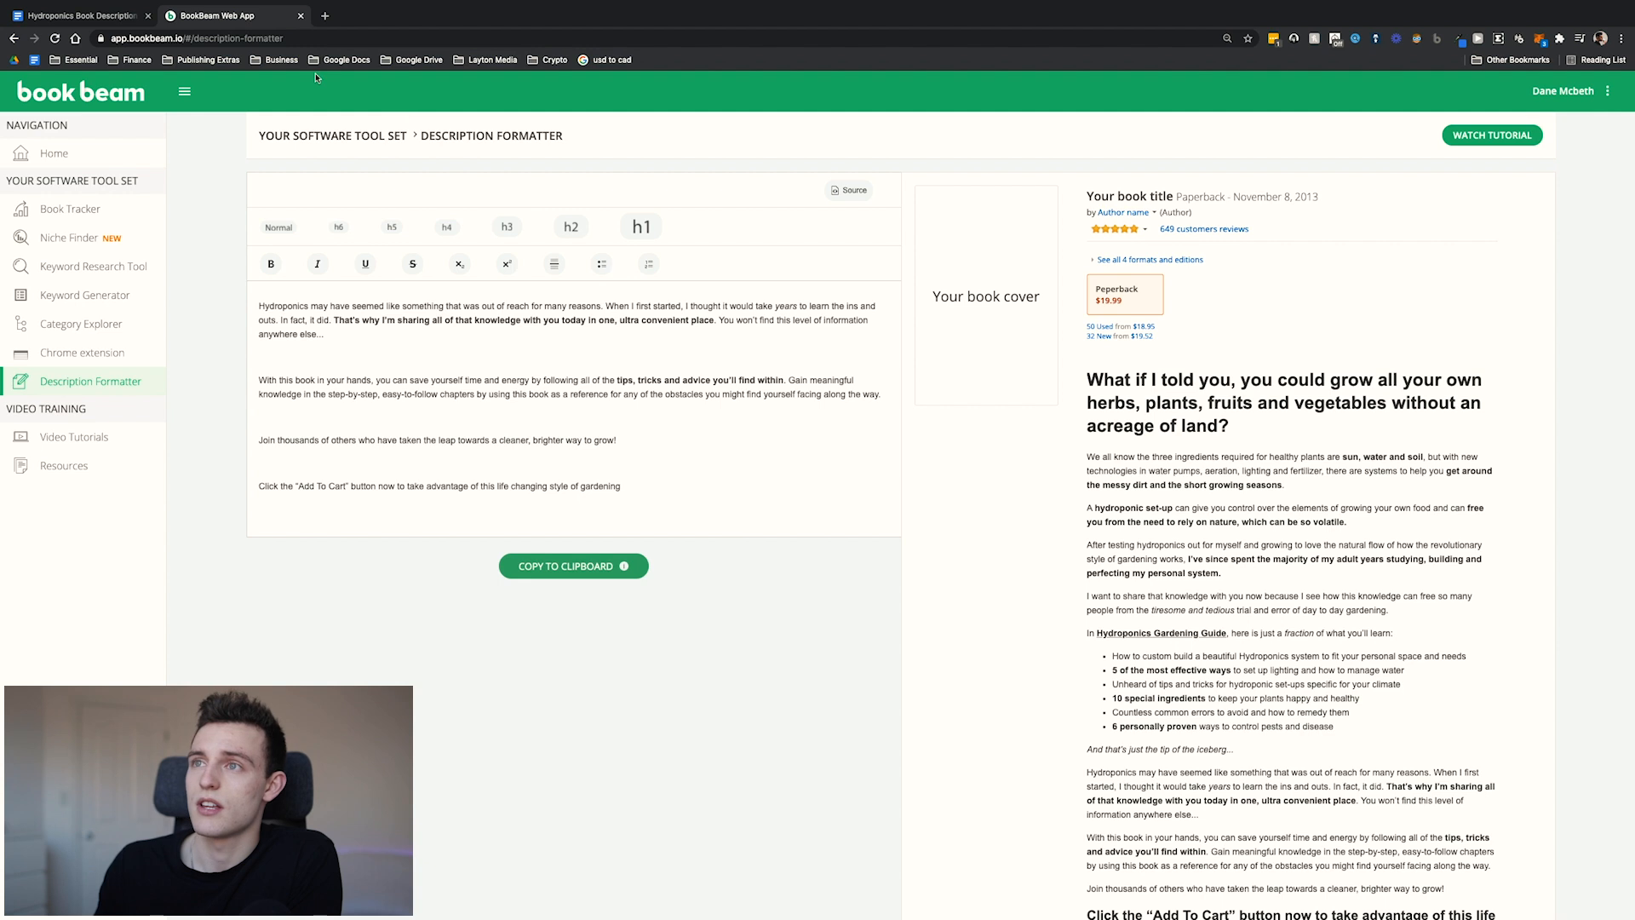
Switch to the Google Docs document and insert a page break before the "Hydroponics Book Description" title.
click(81, 15)
click(720, 253)
scroll(720, 322, up, 1)
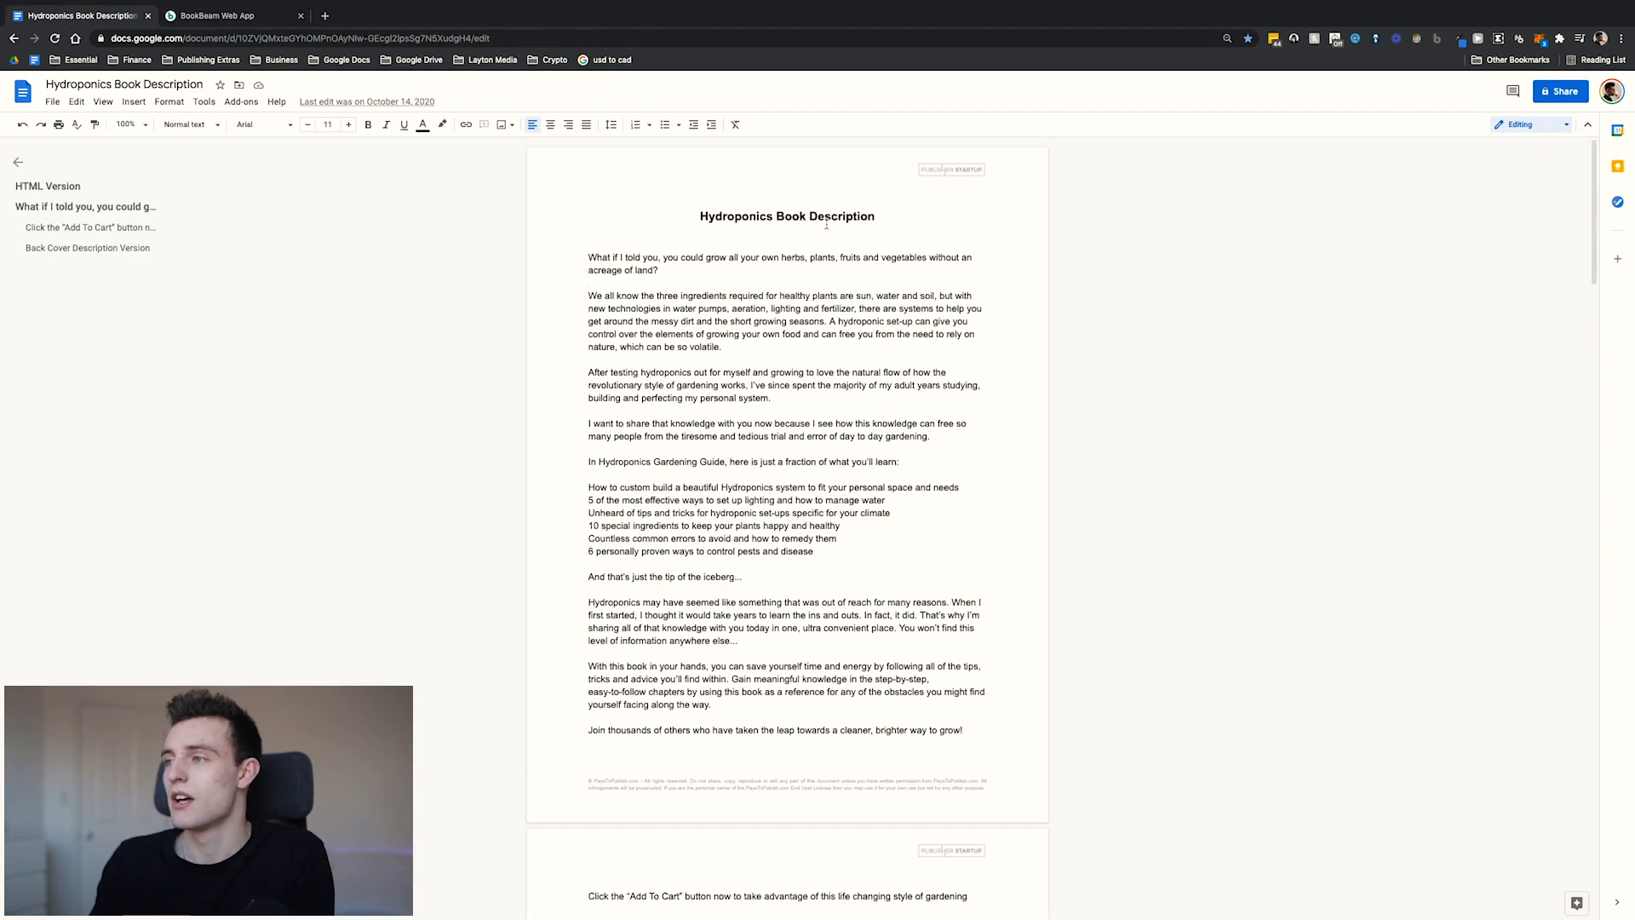
click(896, 220)
click(646, 214)
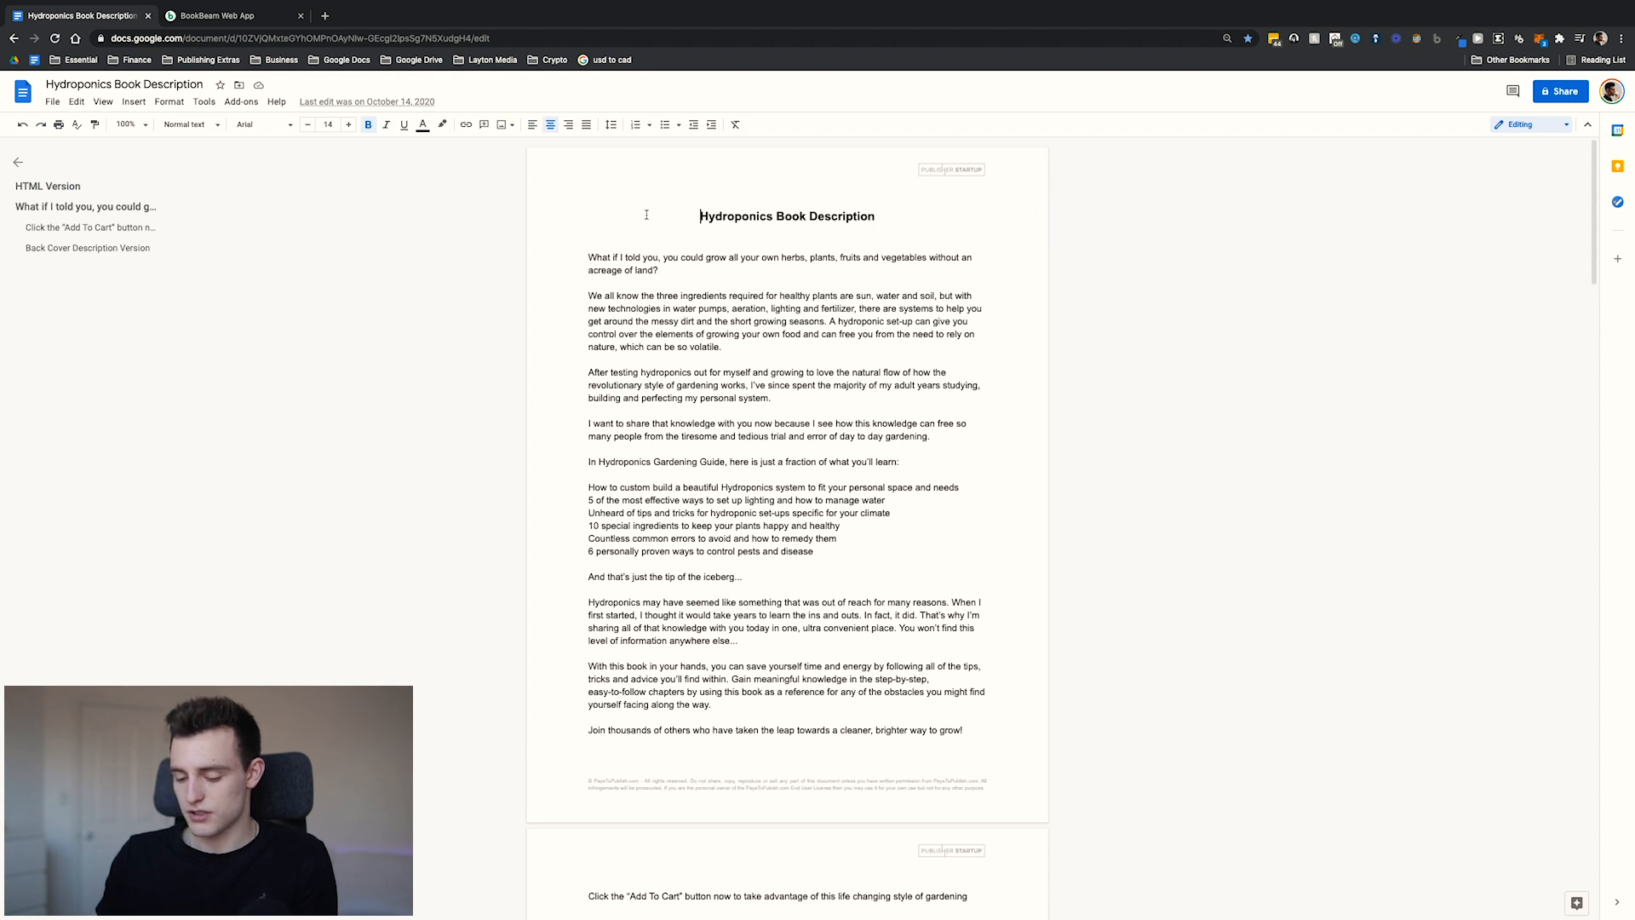
key(ctrl+Return)
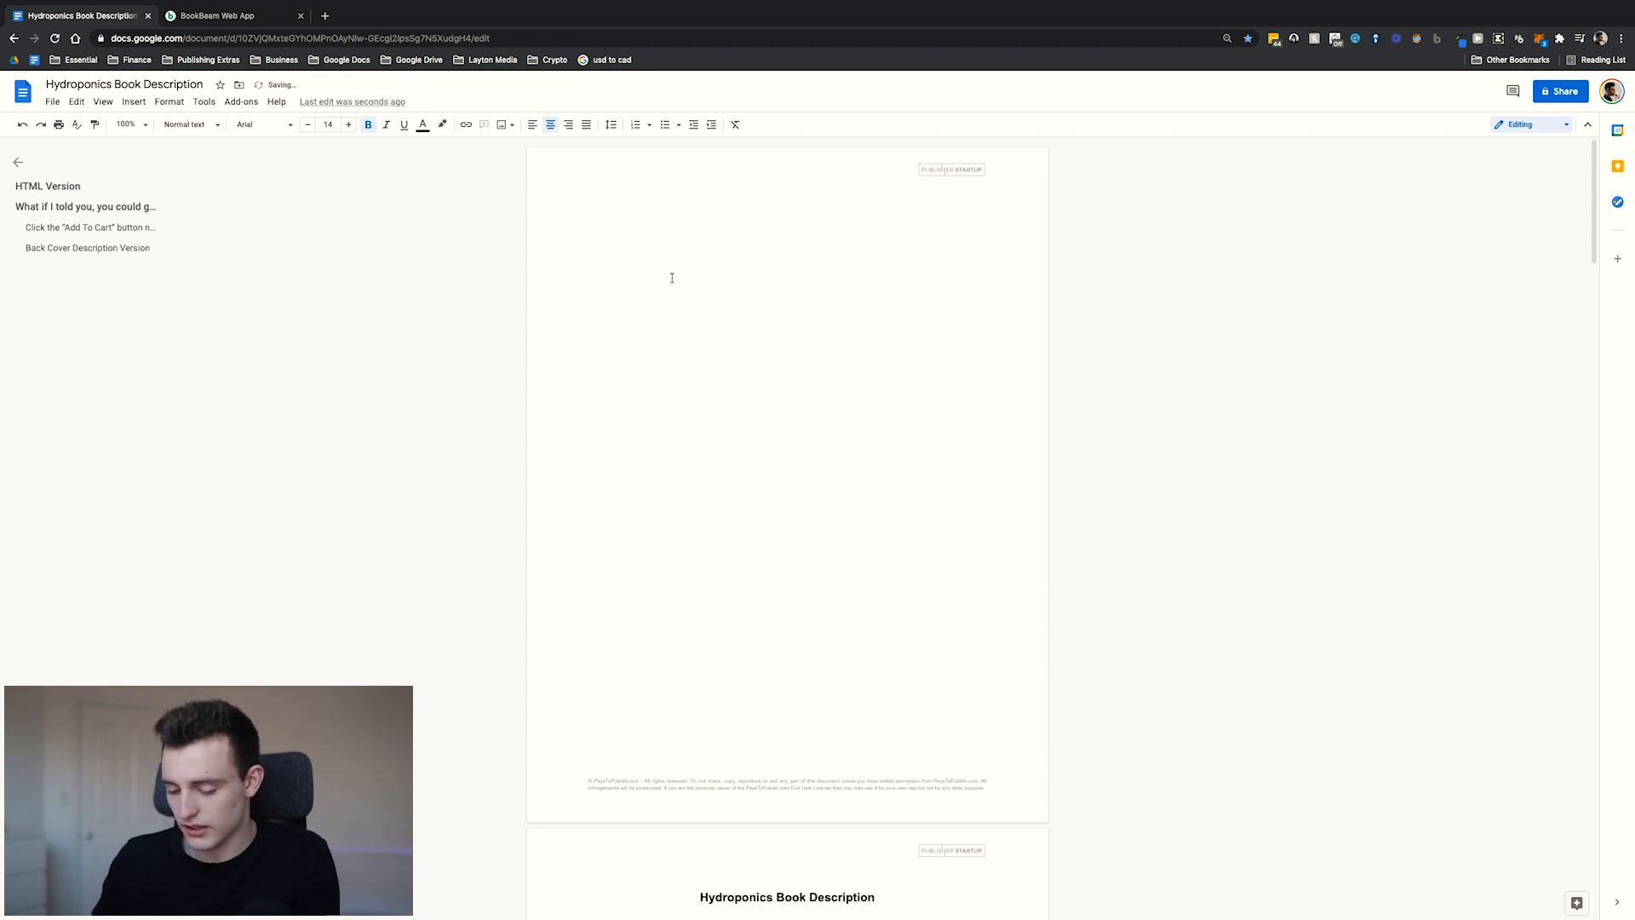
Set the text on the blank first page to left-aligned, size 11 and not bold.
click(532, 124)
click(310, 125)
click(311, 125)
click(310, 124)
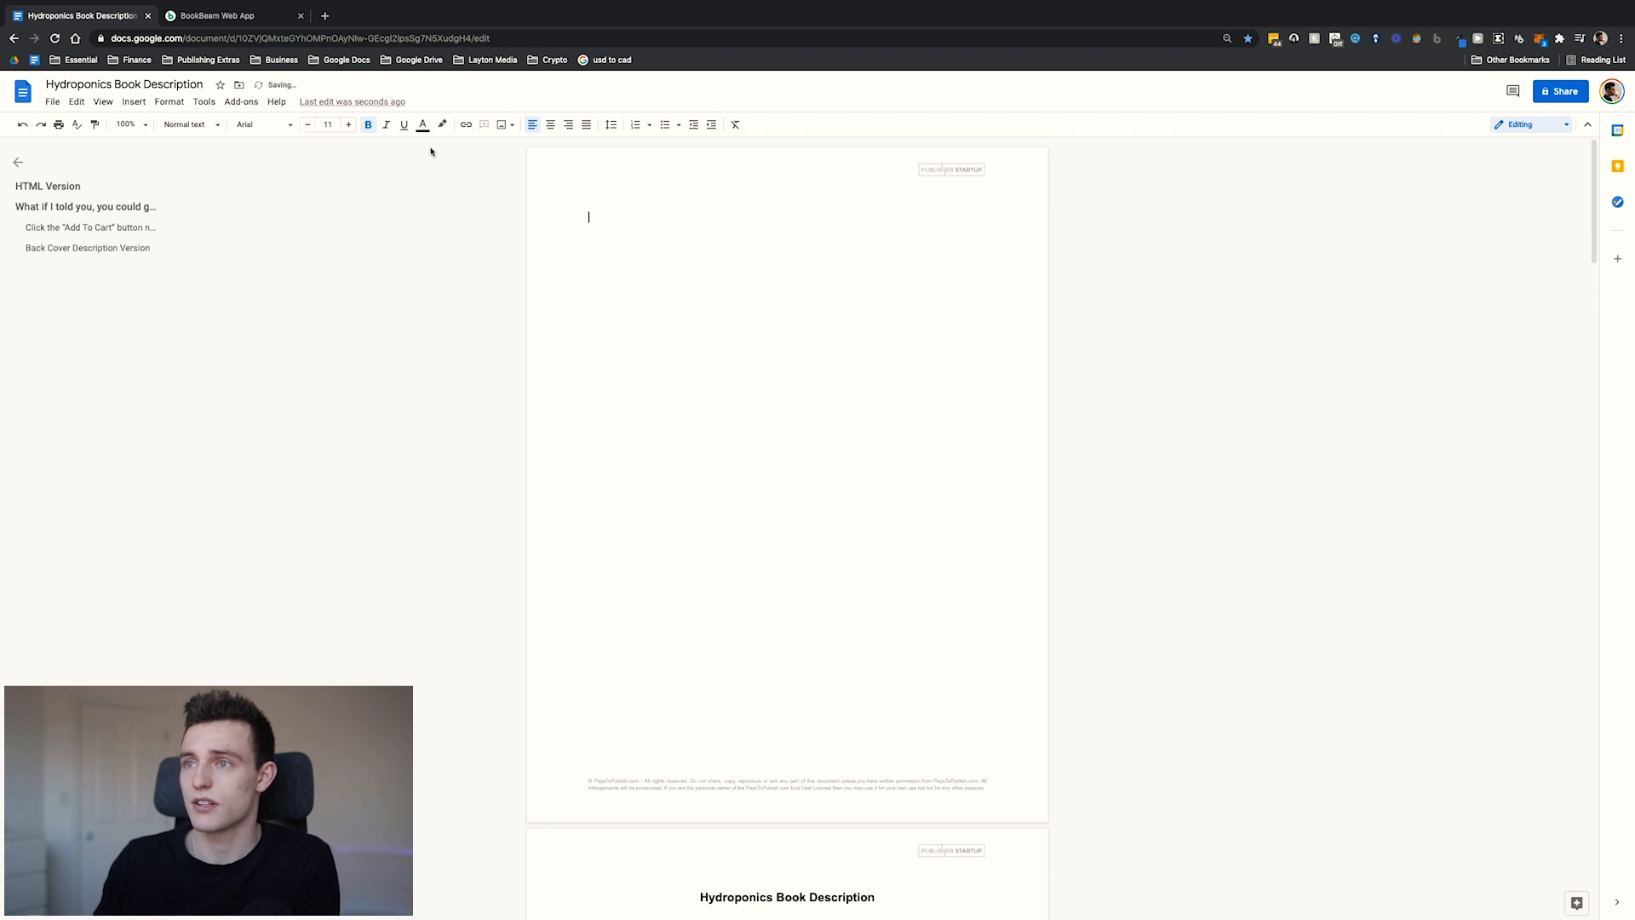
click(368, 124)
Paste the copied HTML description onto the blank first page and look through its tags.
key(ctrl+v)
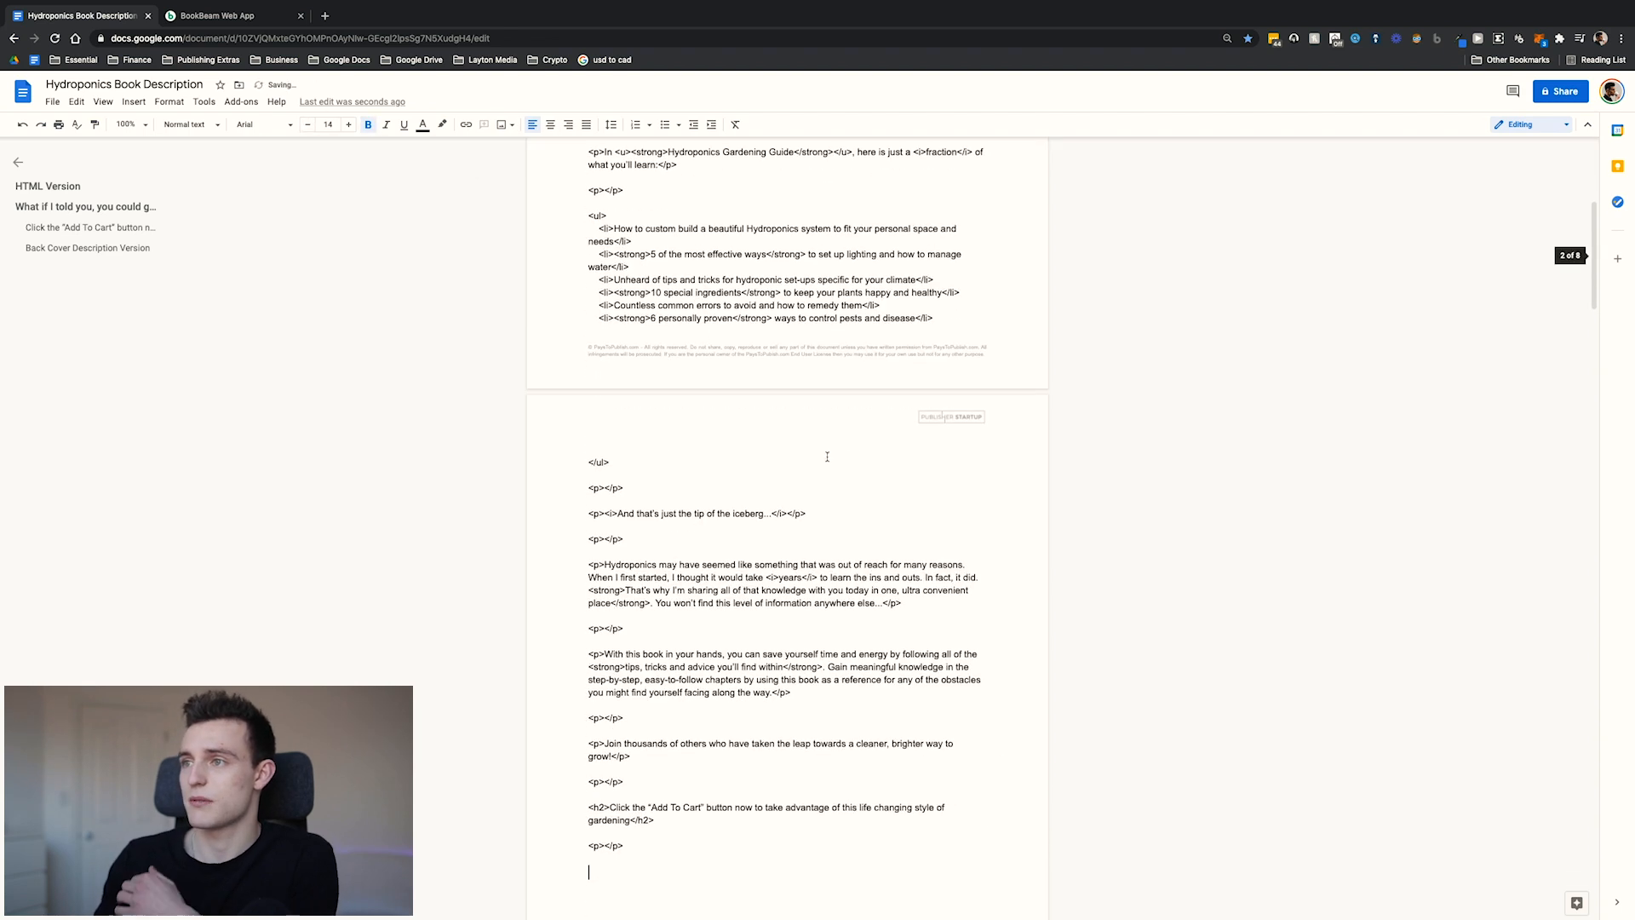
scroll(862, 524, up, 6)
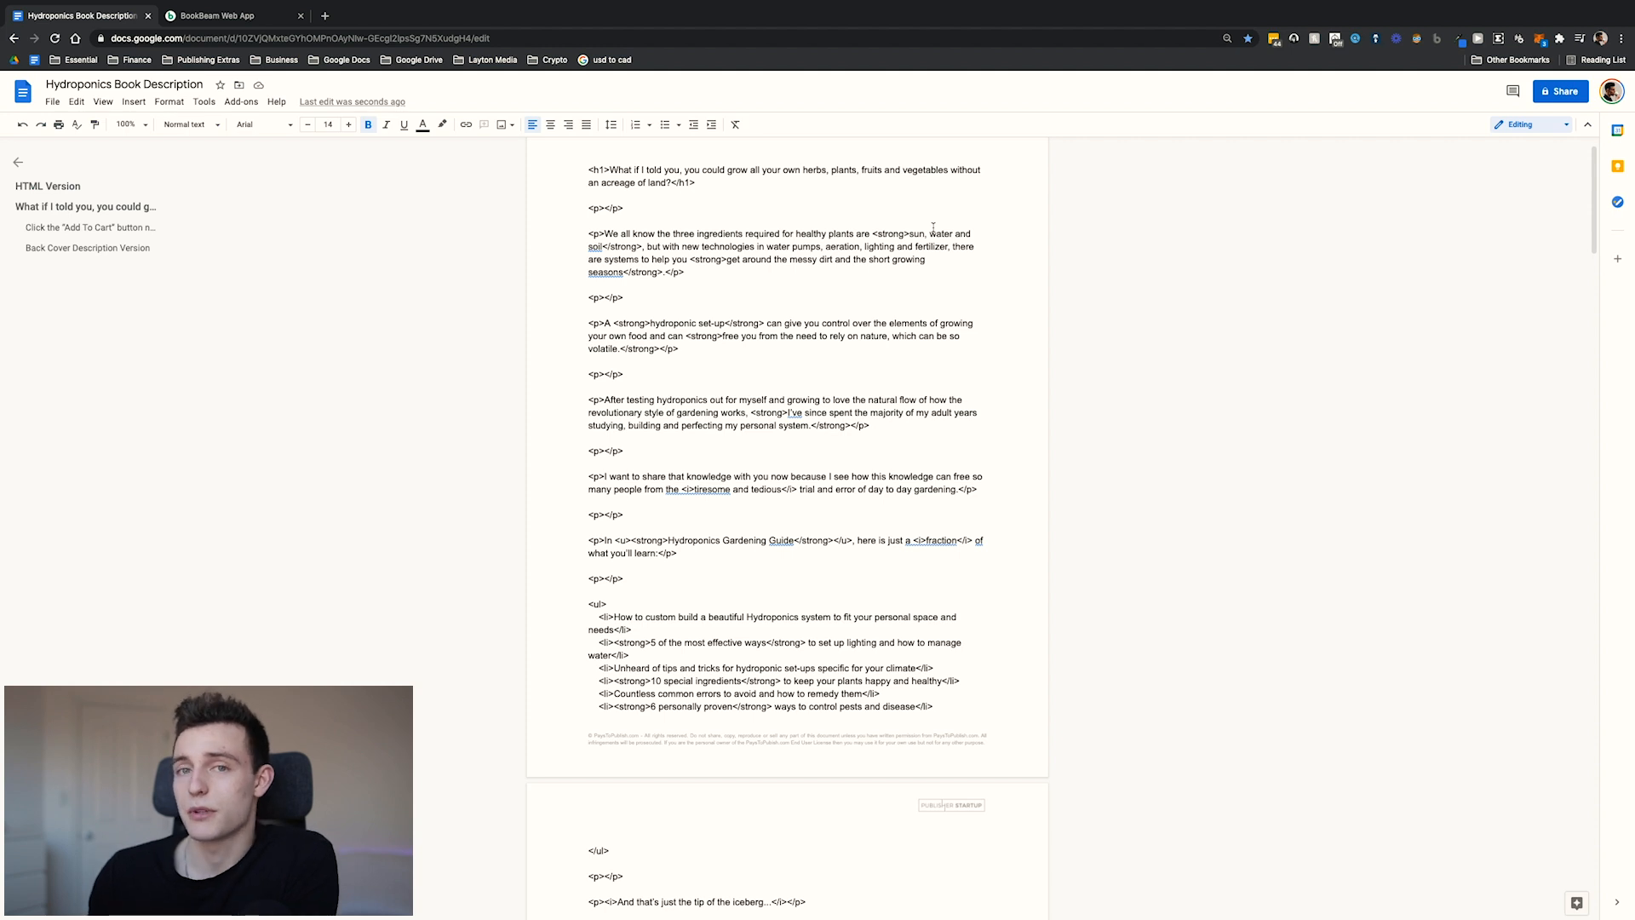
scroll(933, 281, up, 1)
scroll(857, 326, down, 6)
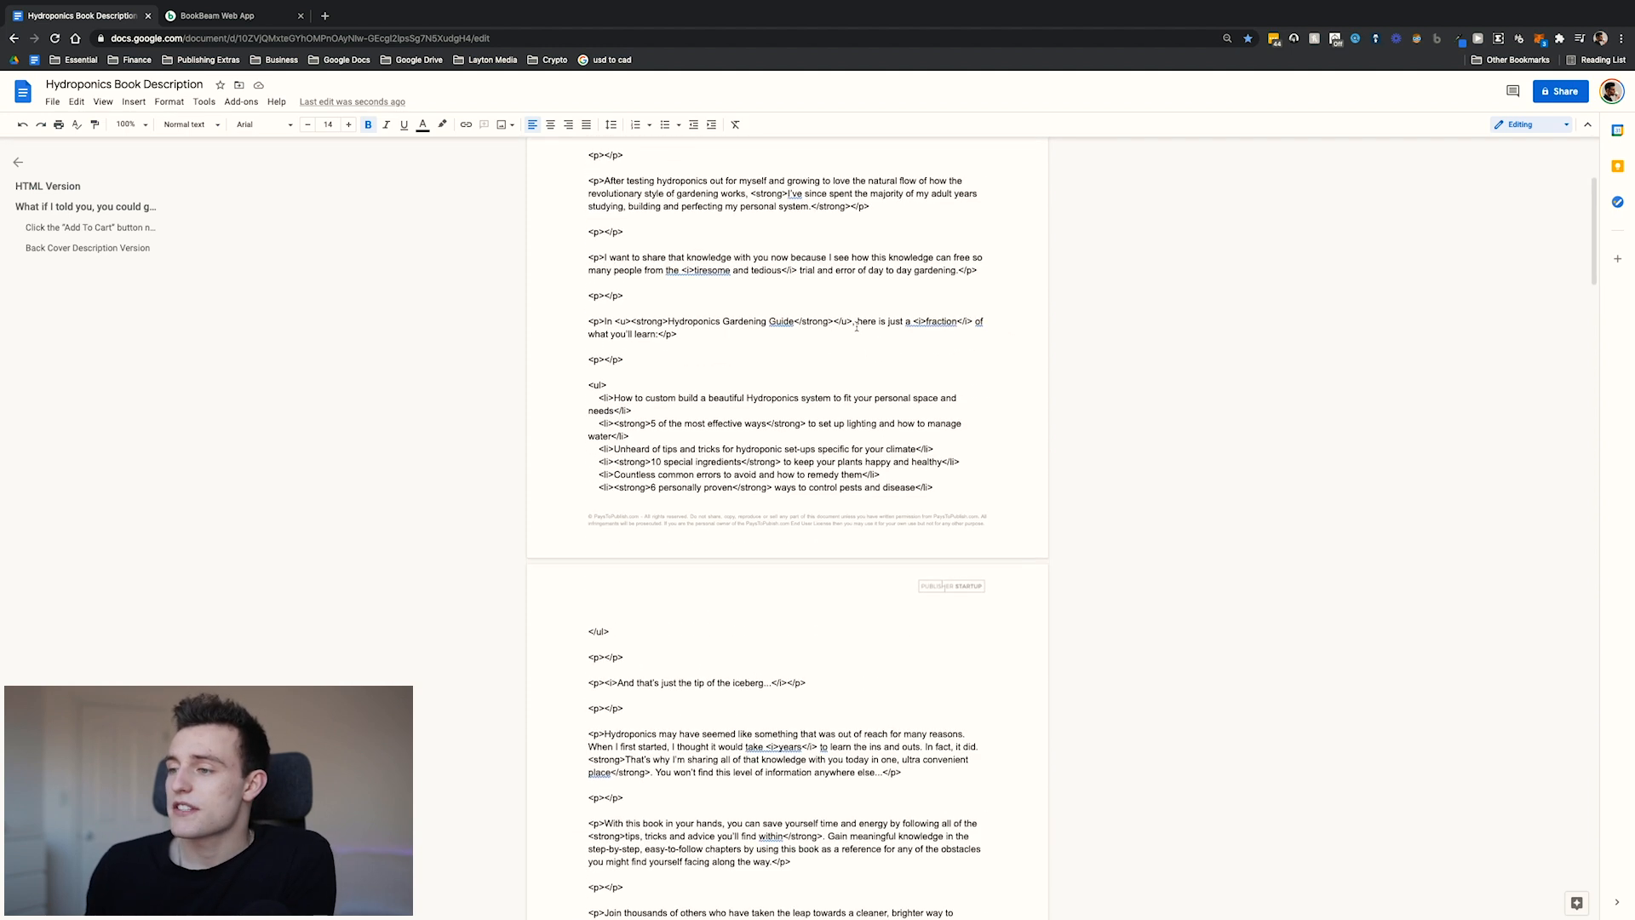
scroll(858, 322, up, 4)
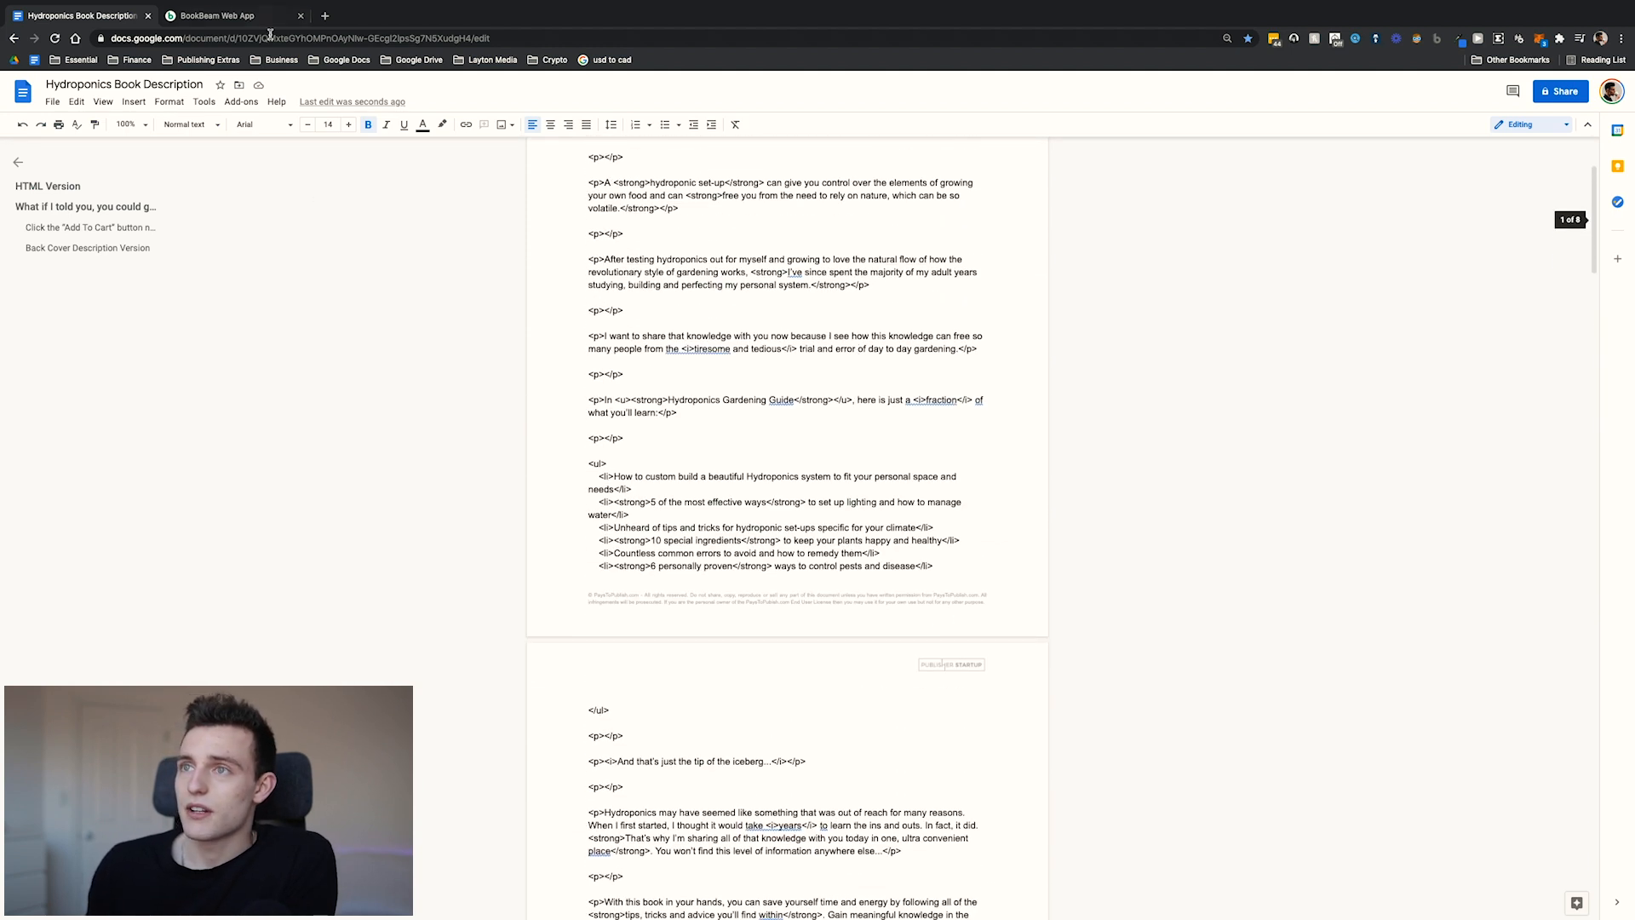
Open the bookmarked Gillmeister "Remove or replace line breaks" online tool in a new browser tab and look over its options.
click(325, 16)
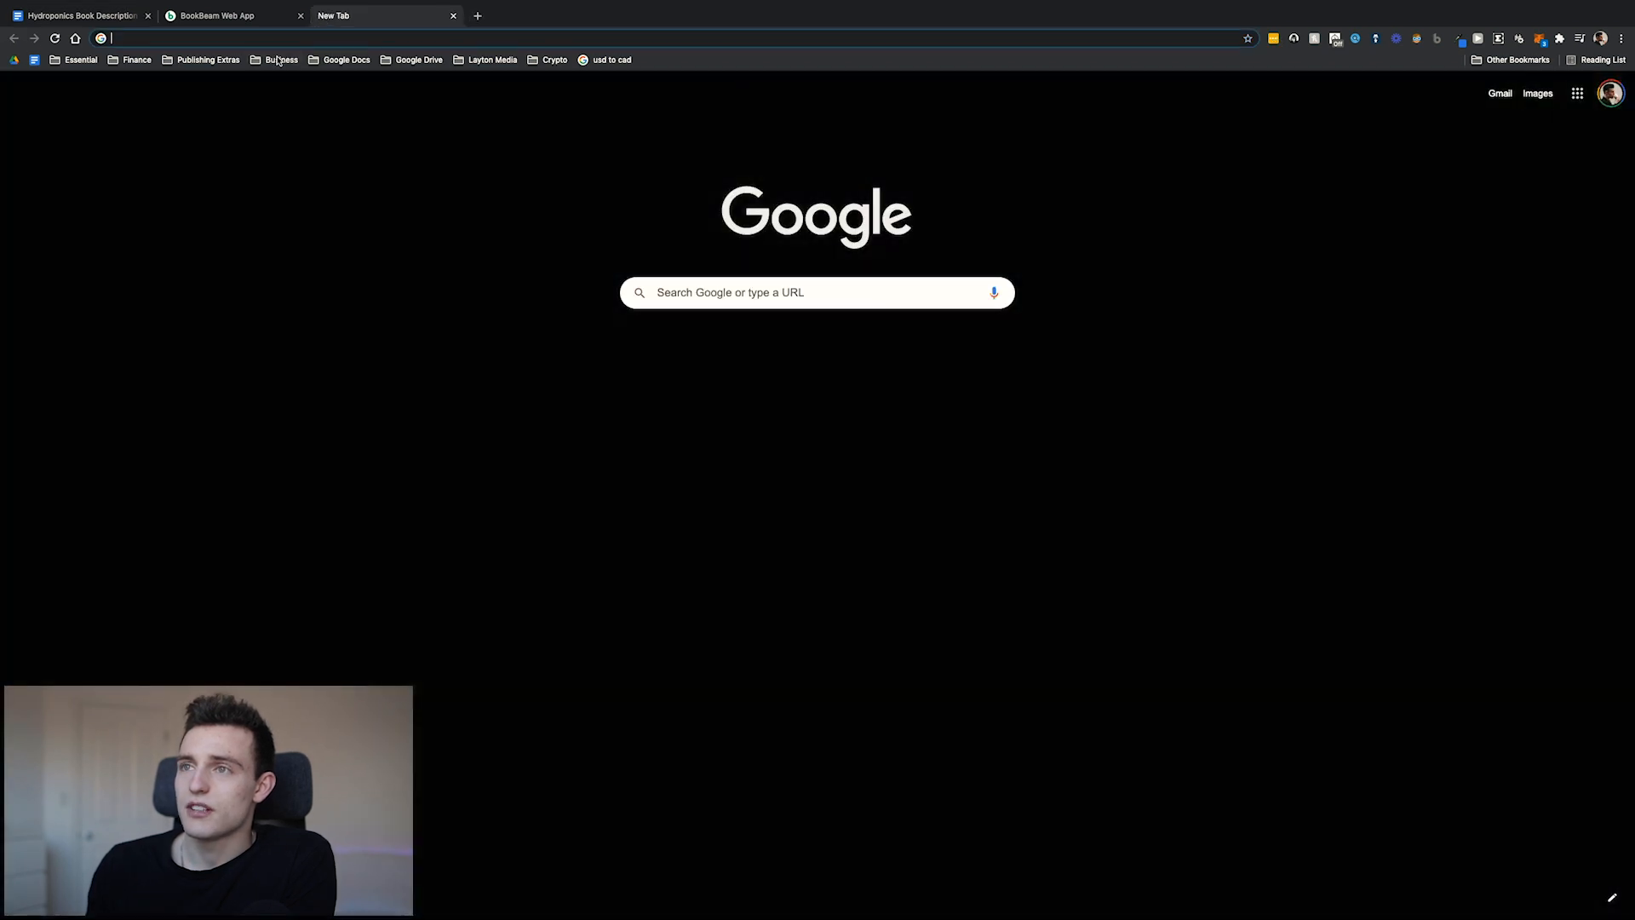
click(277, 61)
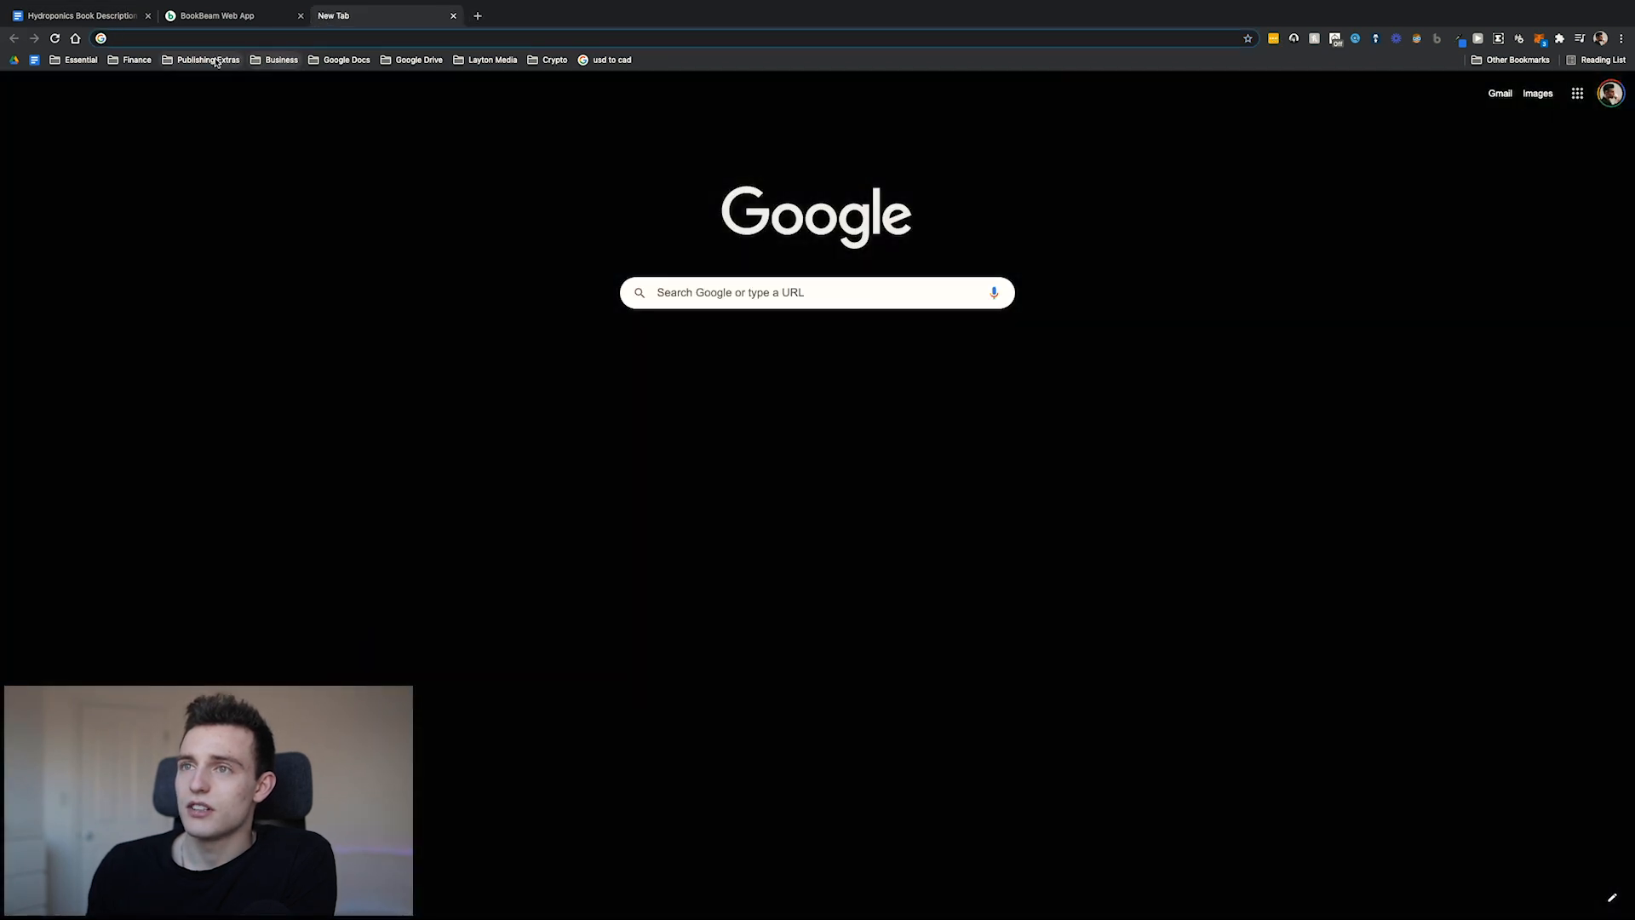
mouse_move(235, 60)
click(281, 341)
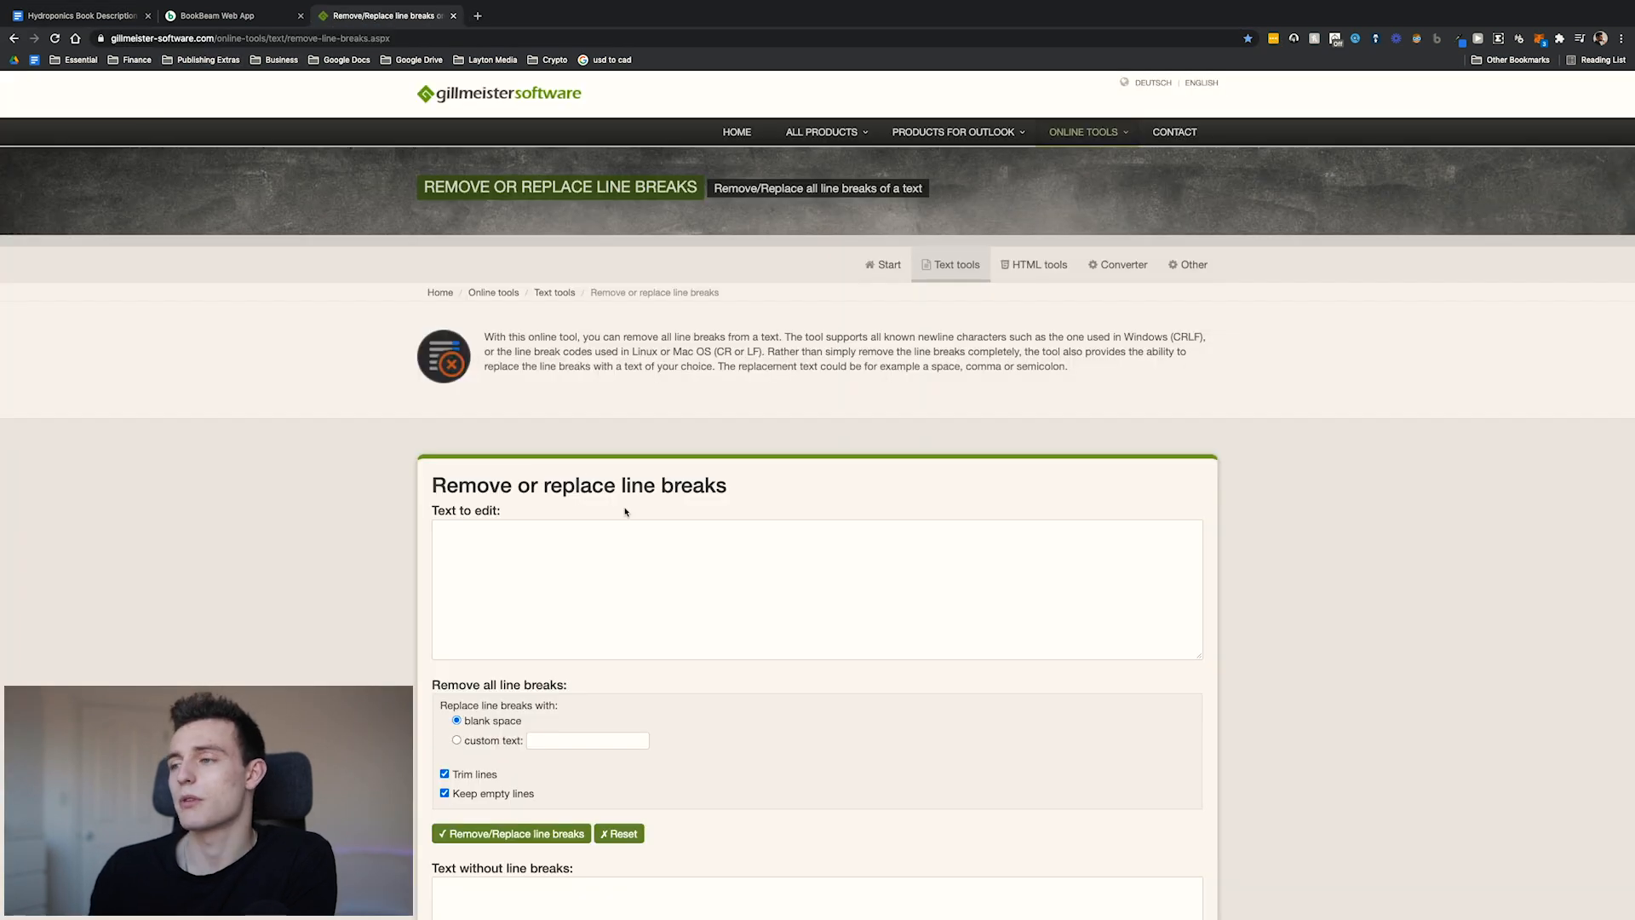
scroll(625, 508, down, 2)
scroll(624, 507, up, 1)
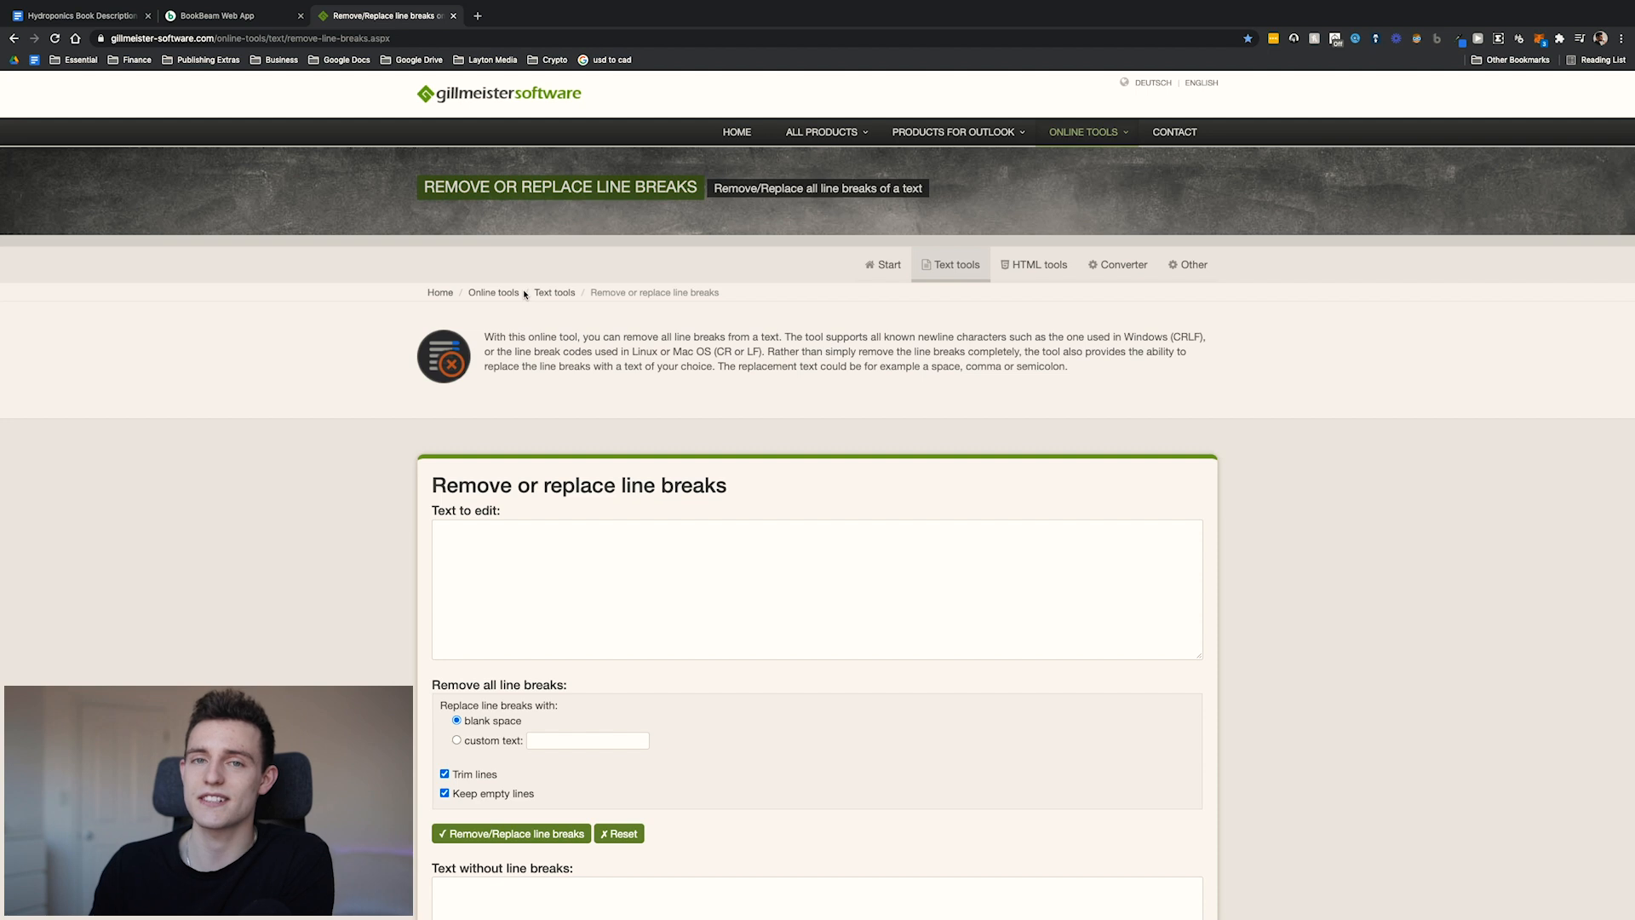
scroll(581, 534, down, 10)
scroll(580, 534, up, 10)
Paste the HTML description into the line break tool as the text to edit.
click(528, 550)
key(super+v)
scroll(511, 579, up, 5)
scroll(508, 590, down, 1)
scroll(508, 590, up, 1)
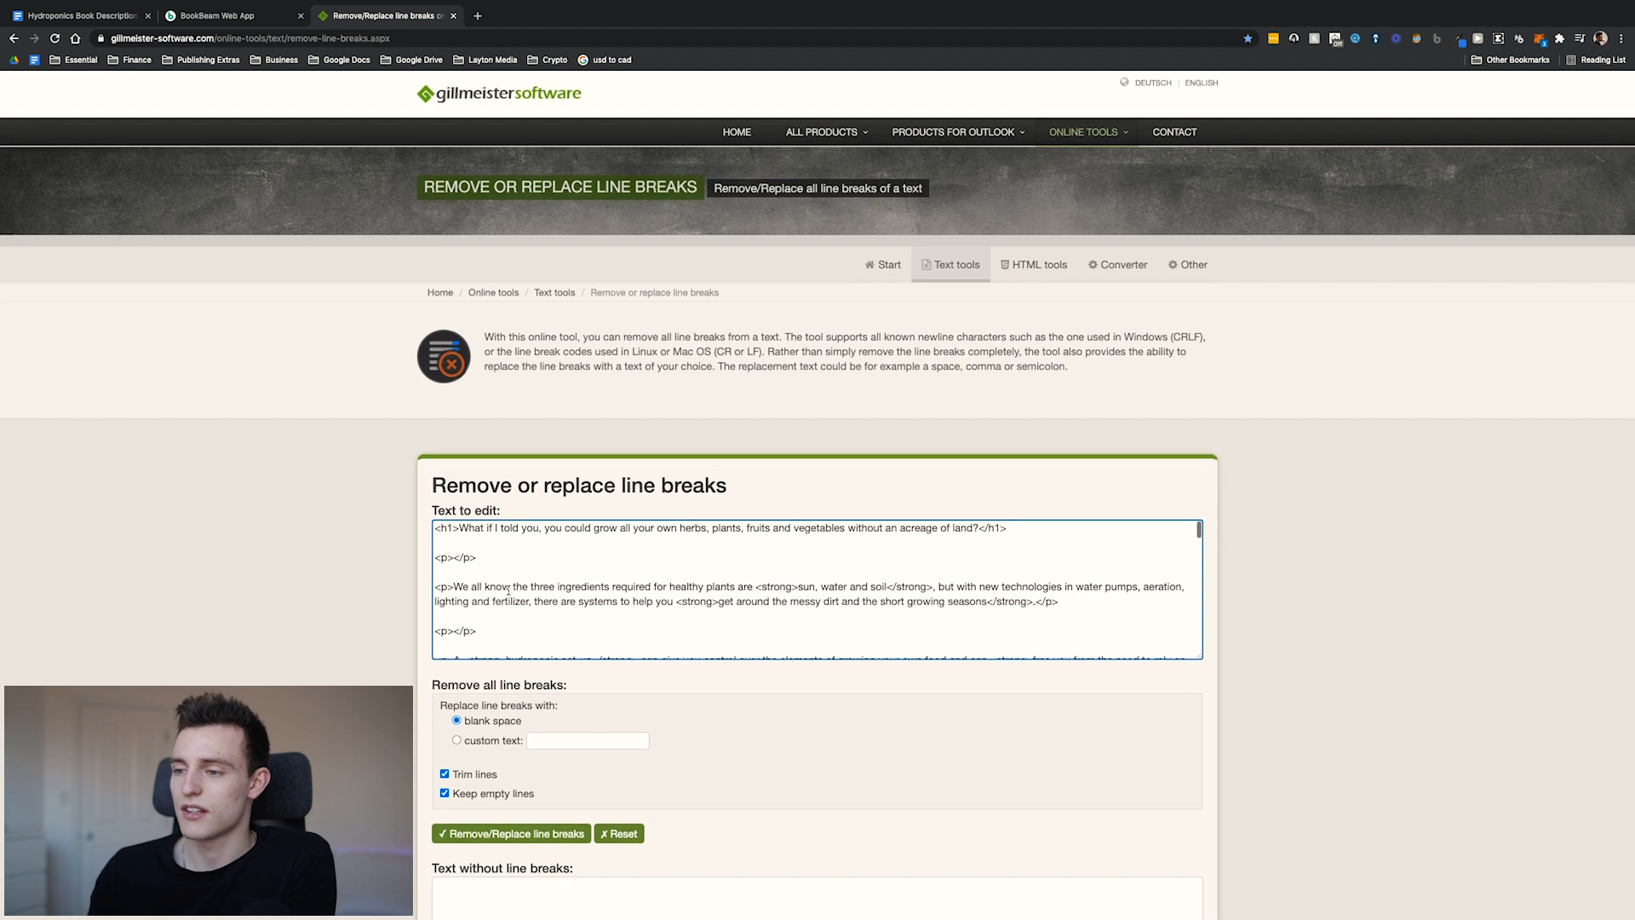
Turn off keeping empty lines and remove the line breaks from the HTML description, using a blank space as replacement.
scroll(508, 590, down, 5)
scroll(382, 653, down, 2)
click(446, 625)
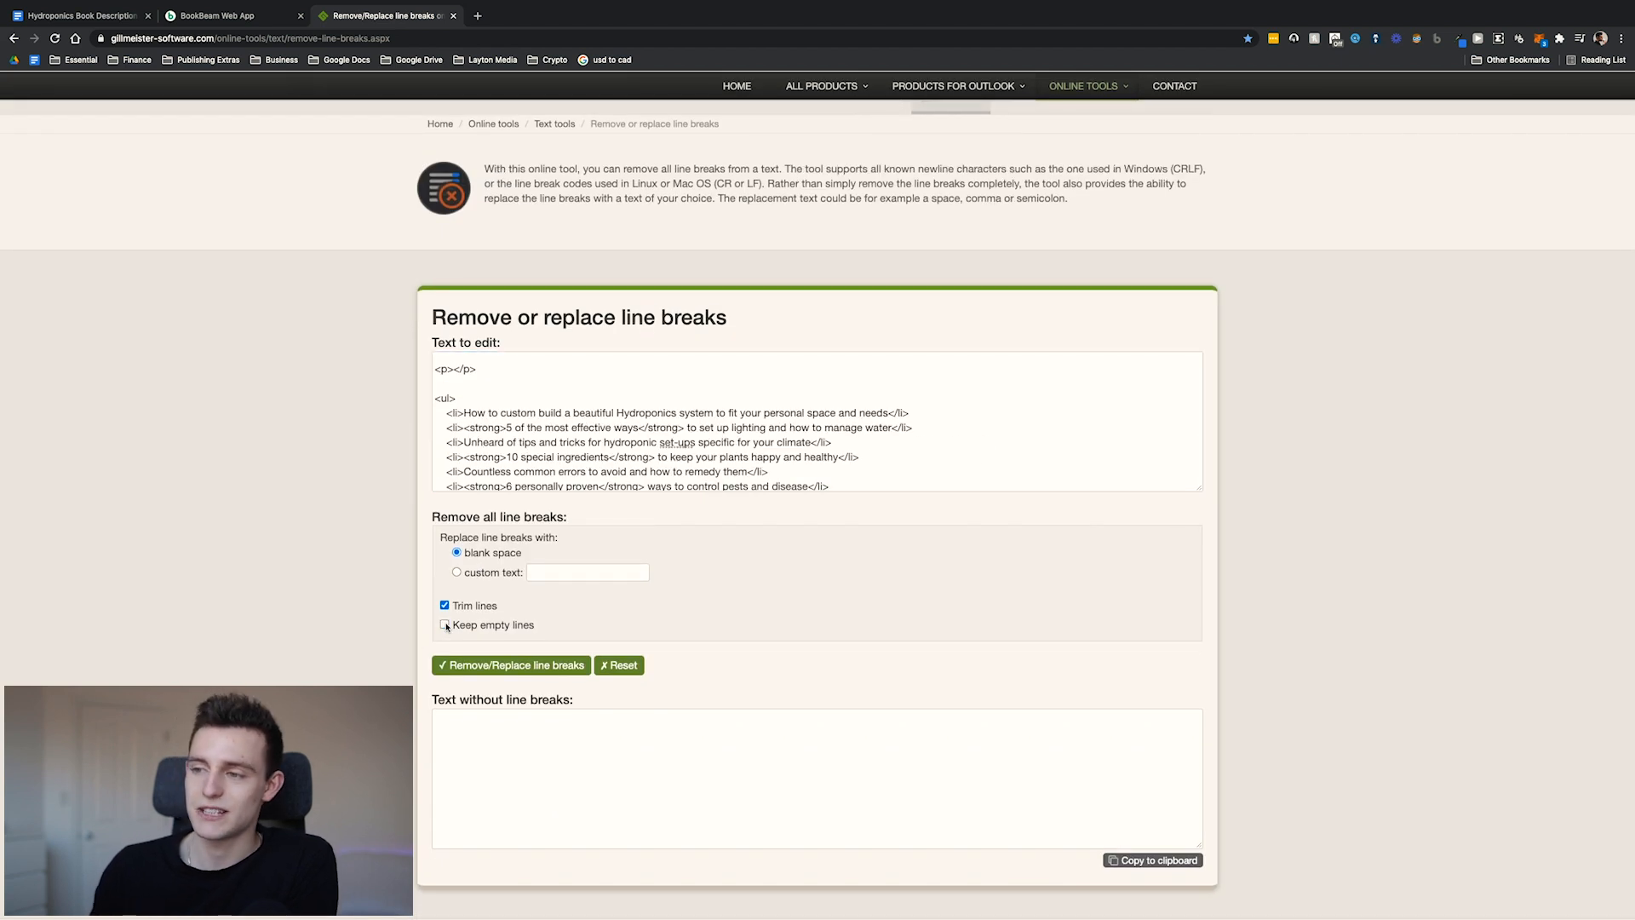
click(472, 669)
scroll(637, 749, down, 6)
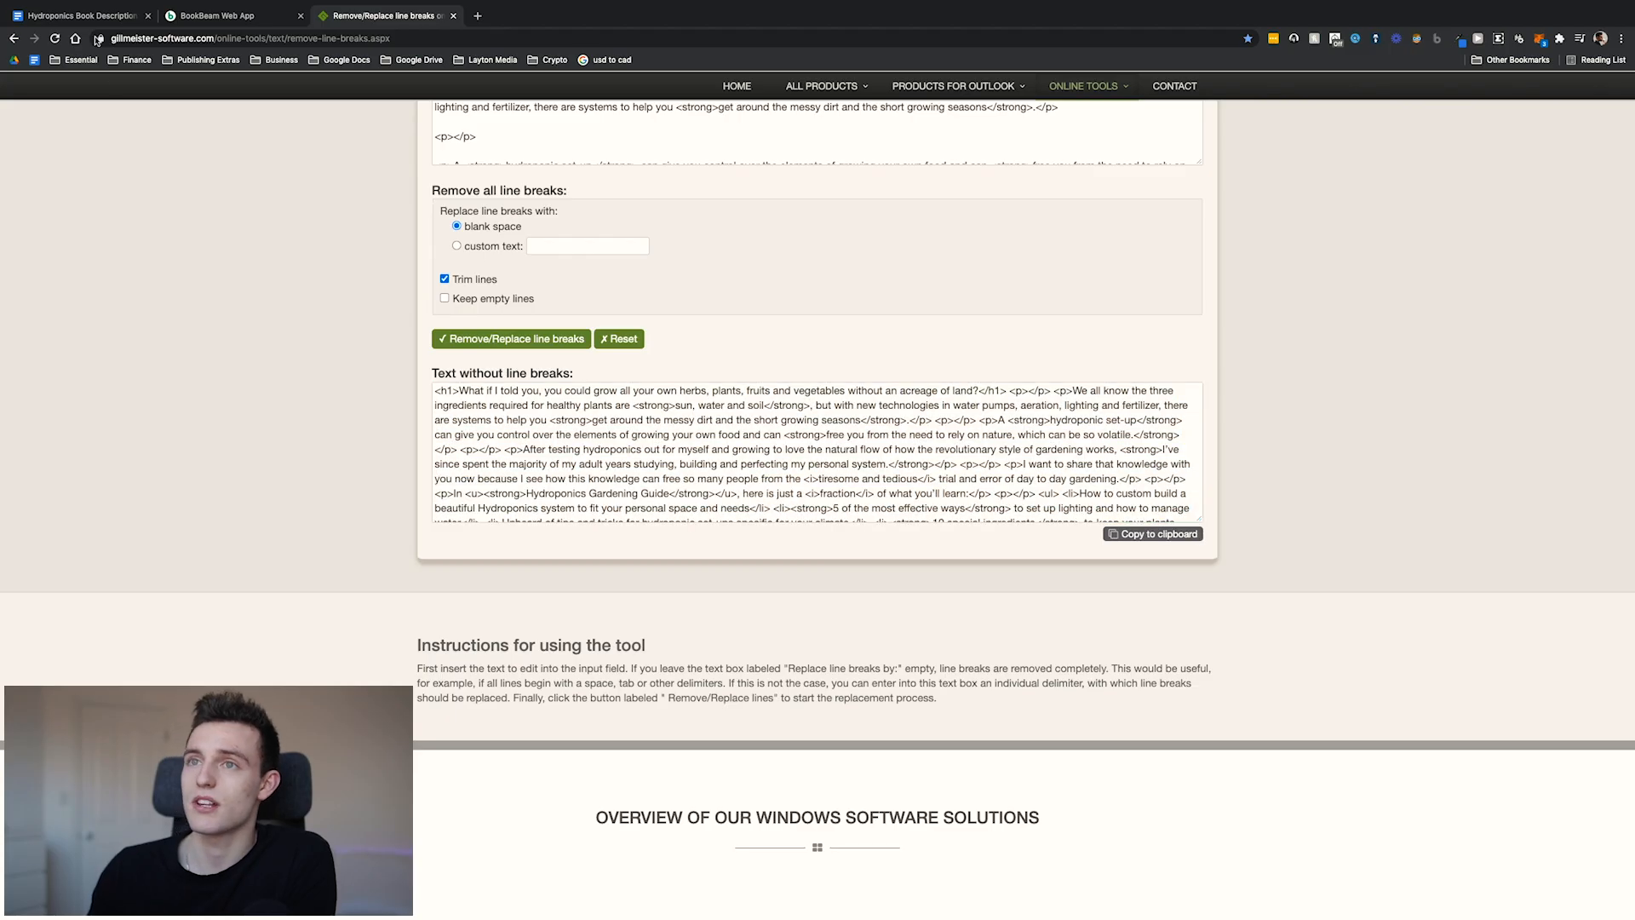
Return to the Google Docs document and replace the HTML on its first page with the version without line breaks.
click(80, 17)
scroll(677, 409, down, 1)
scroll(648, 412, up, 1)
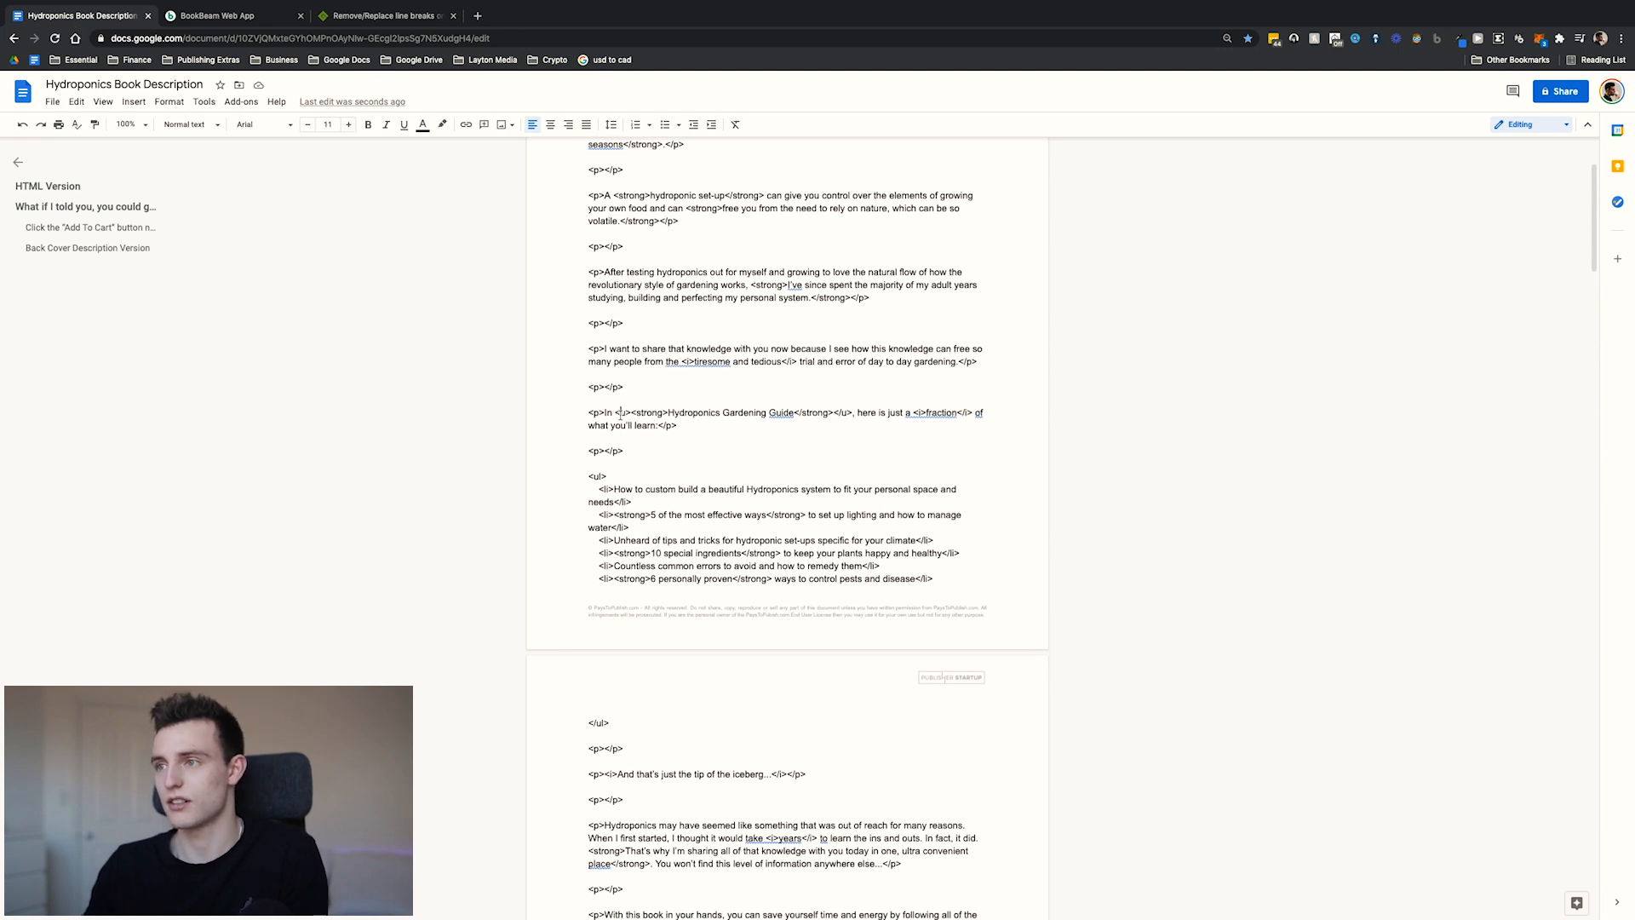
key(ctrl+Home)
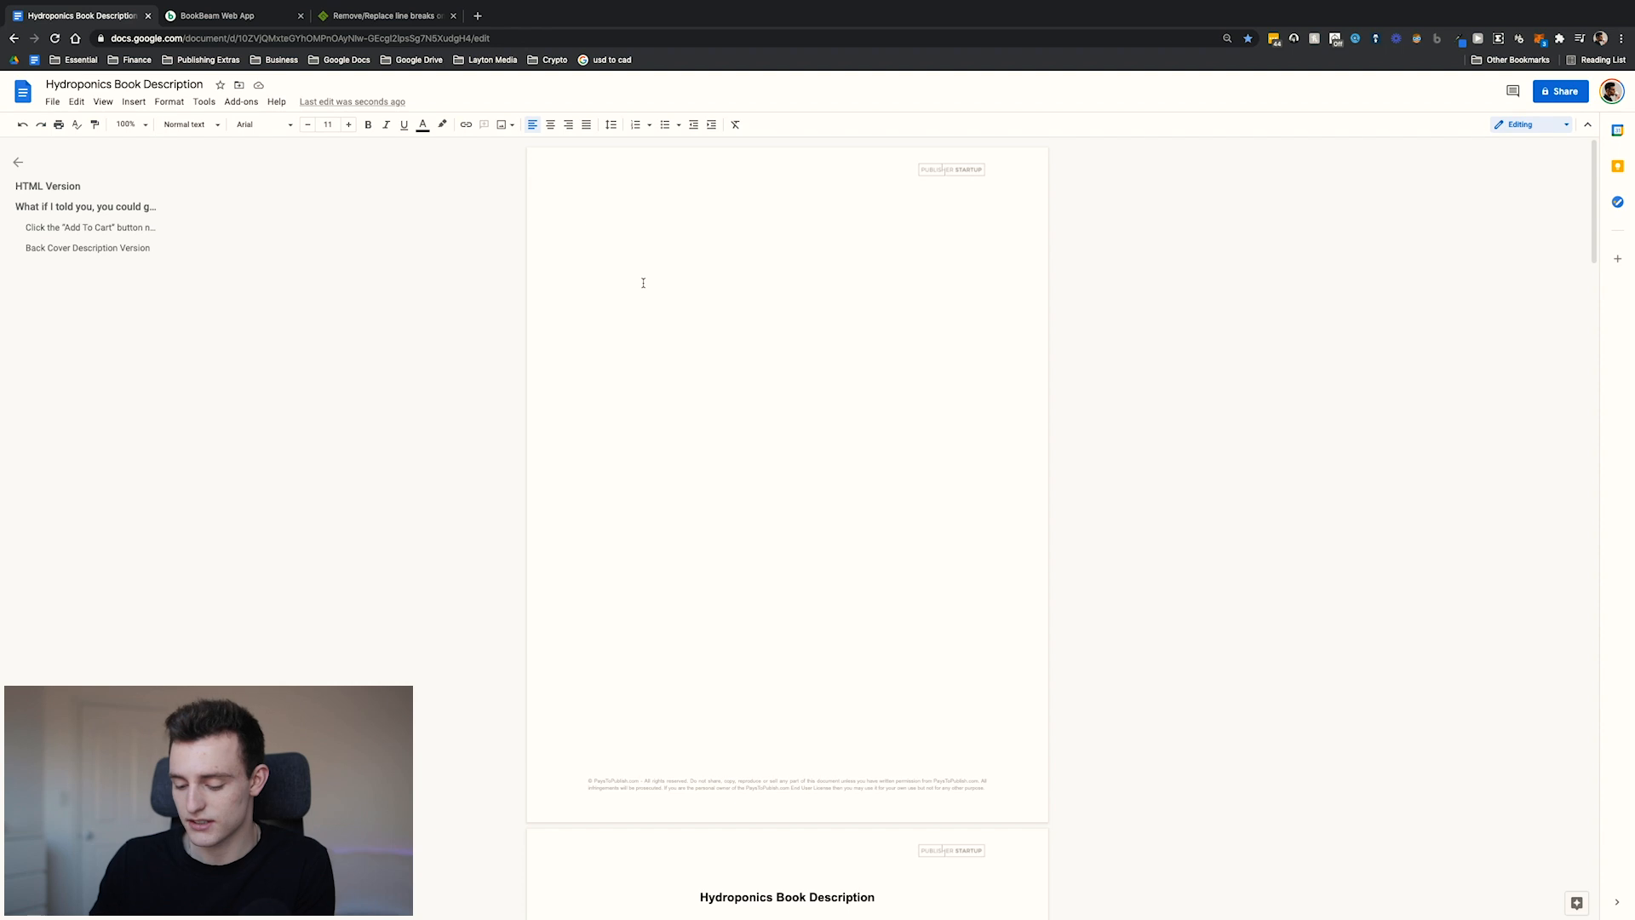
key(ctrl+v)
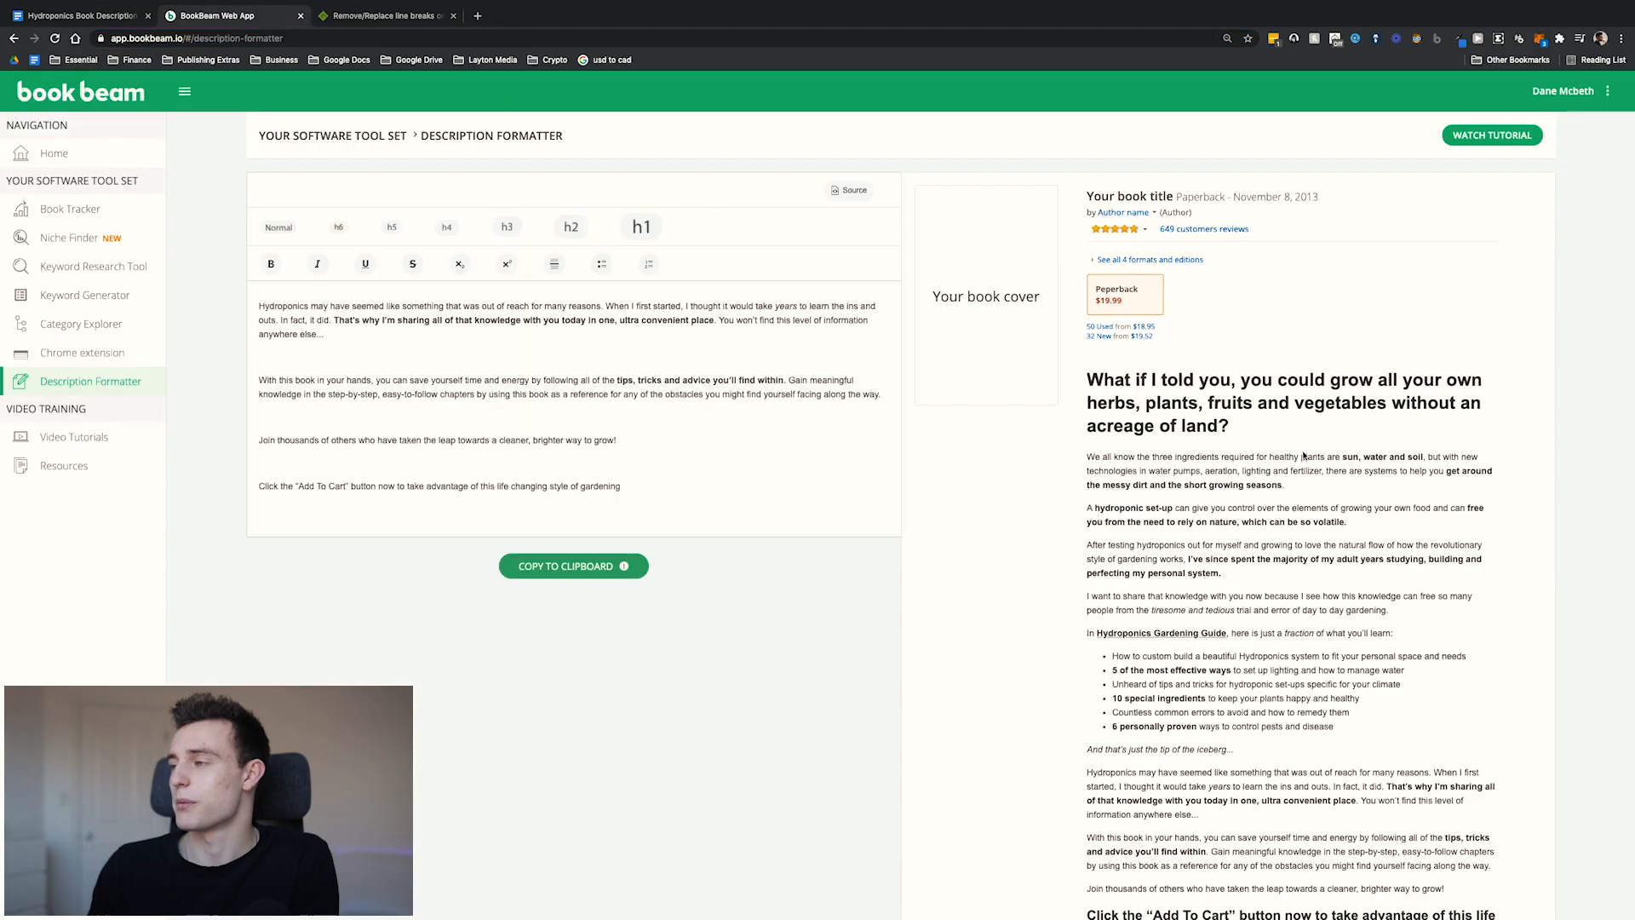
Switch to BookBeam and review the book page preview down to the closing call to action.
scroll(1164, 667, down, 2)
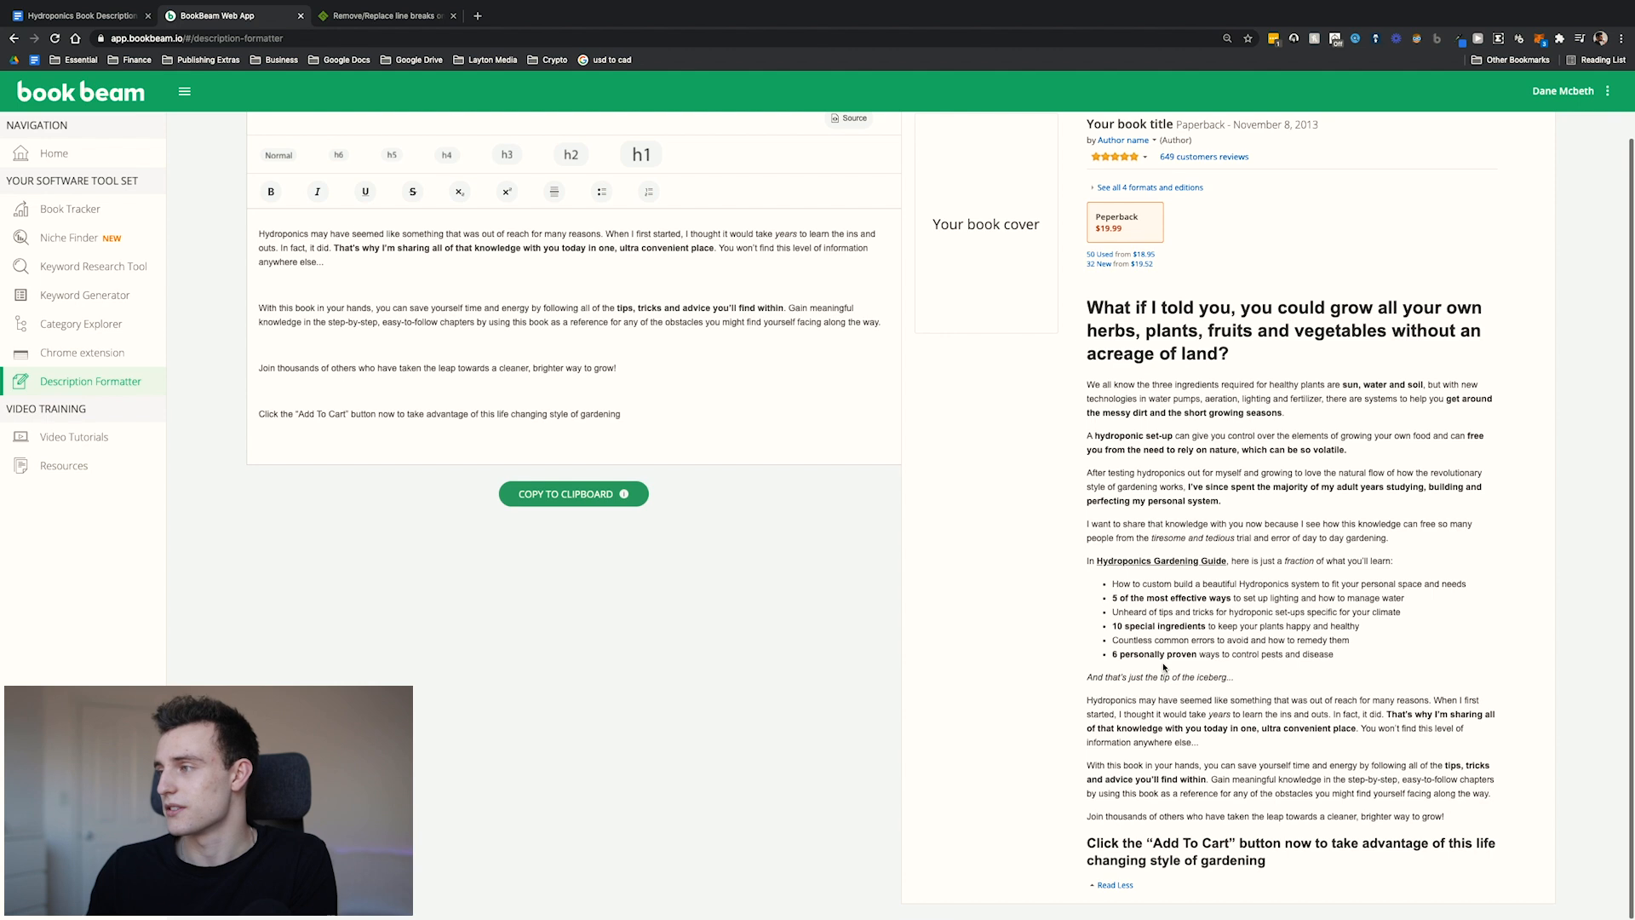